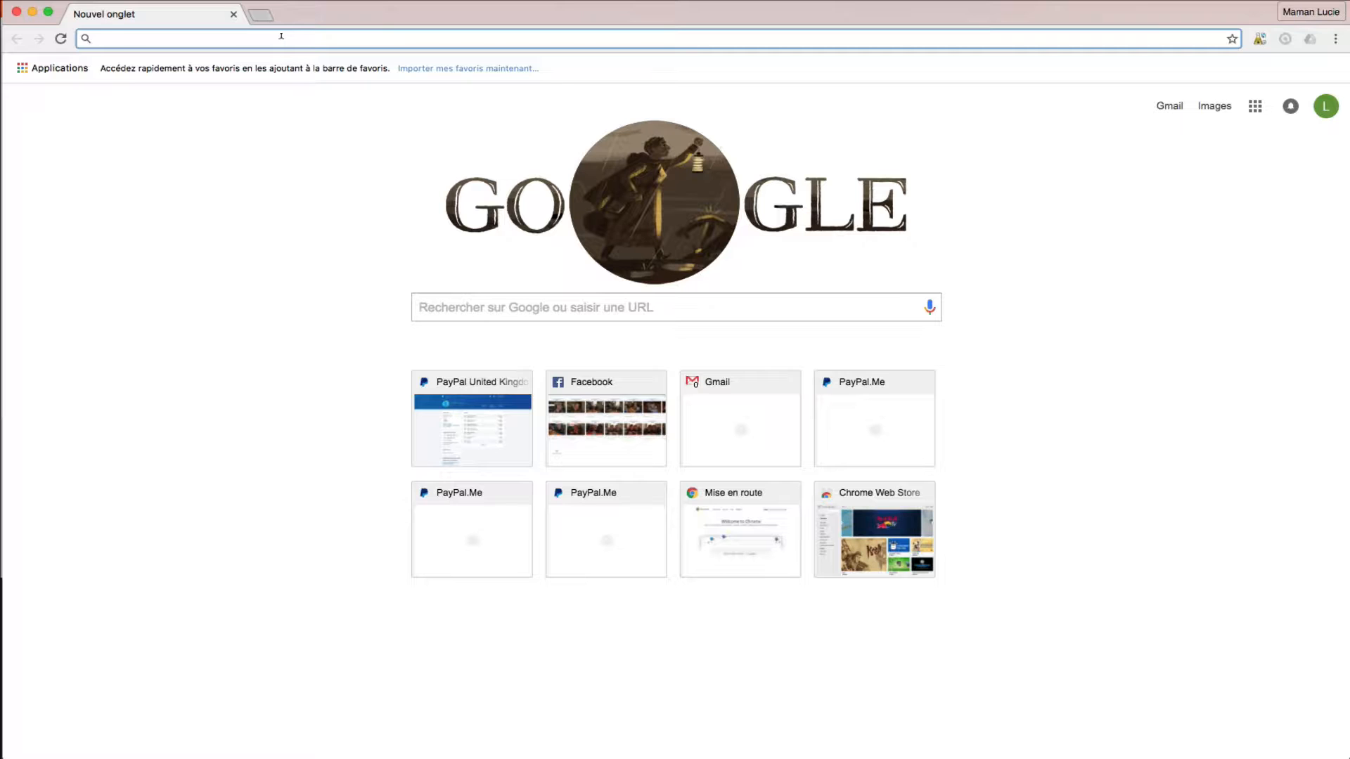
- Visit sendgrid.com and view its pricing, including the free 12,000 emails per month plan
{"action": "type", "text": "send"}
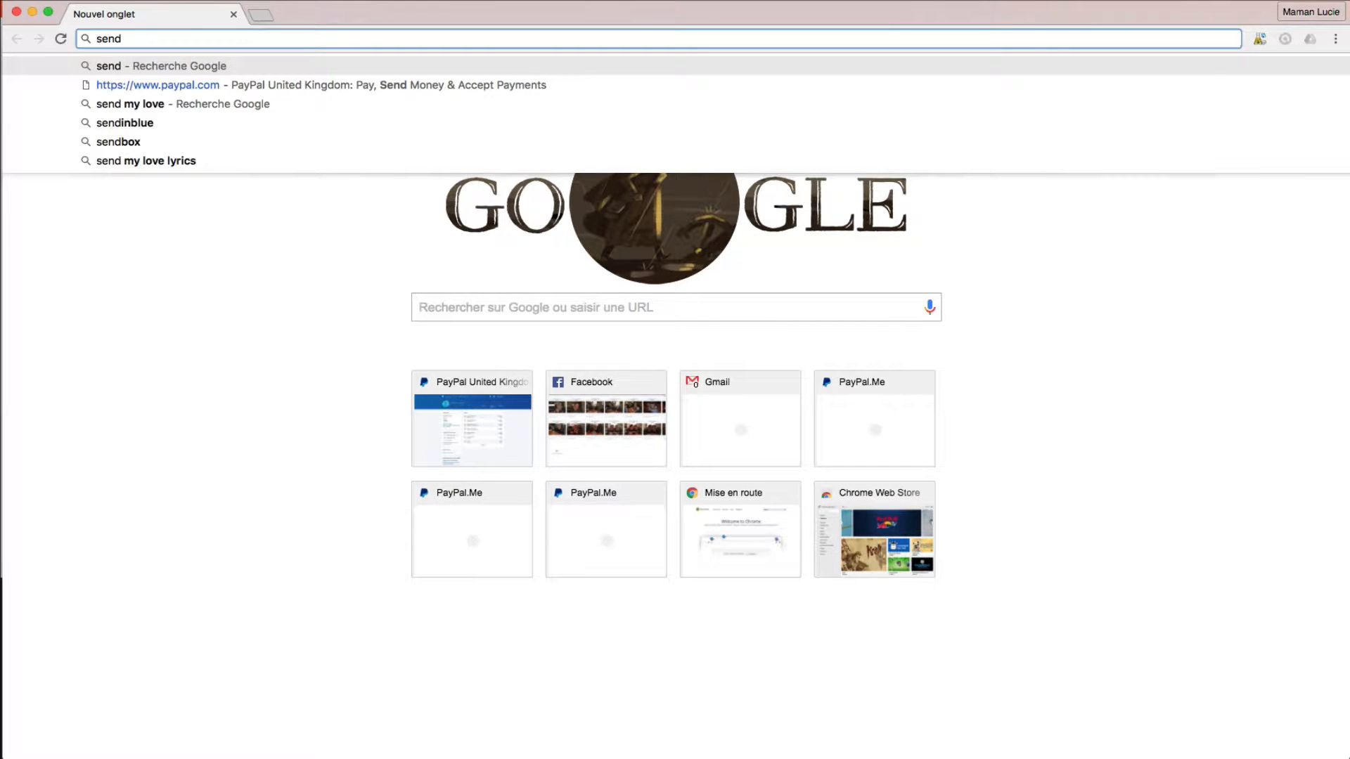
{"action": "type", "text": "grid.com"}
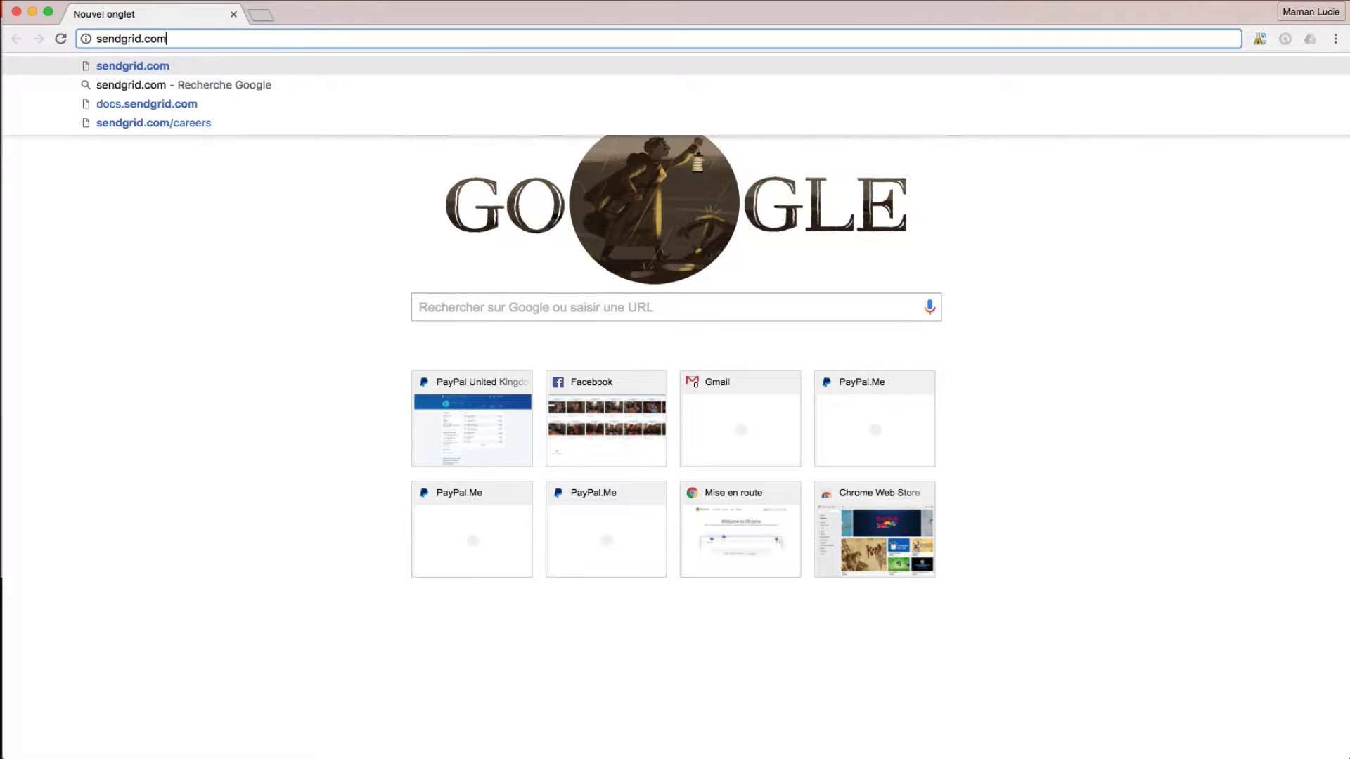
{"action": "key", "text": "Return"}
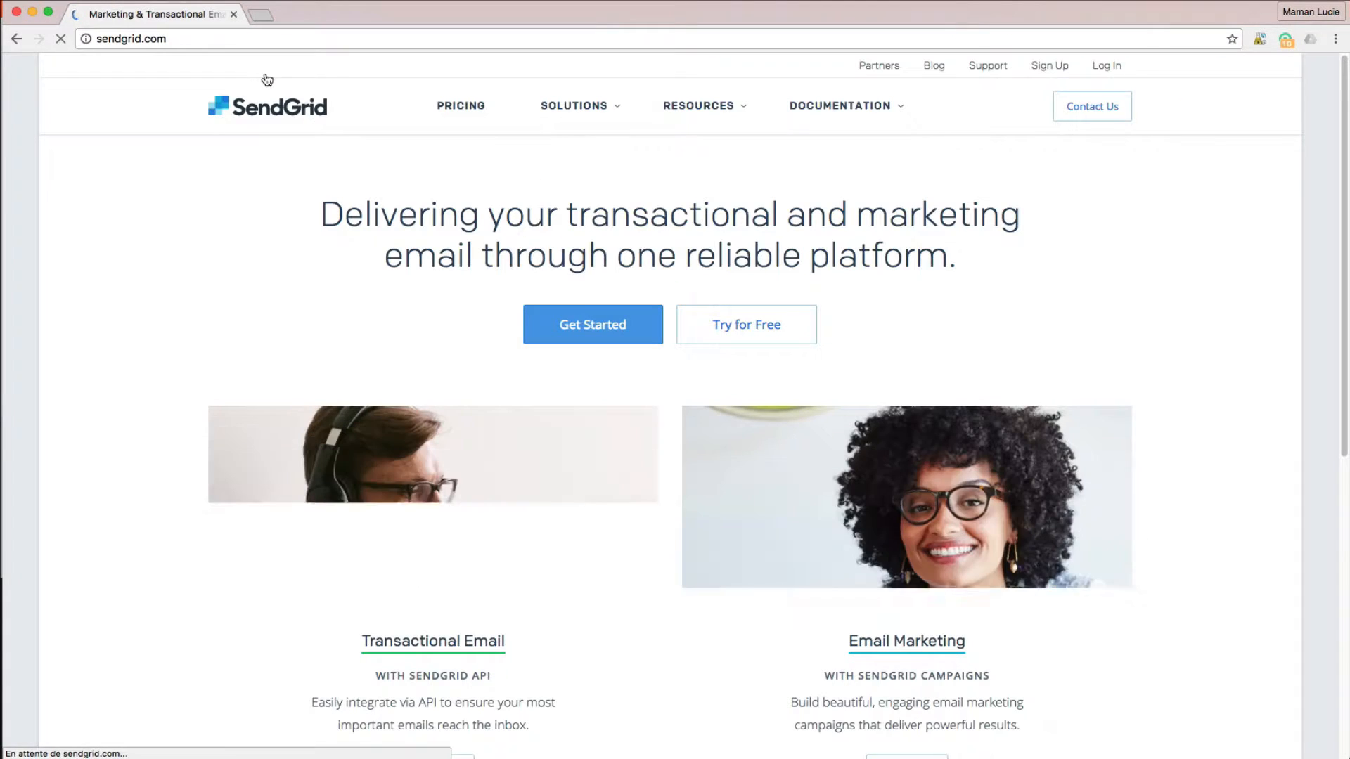
{"action": "scroll", "coordinate": [1092, 367], "scroll_direction": "down", "scroll_amount": 3}
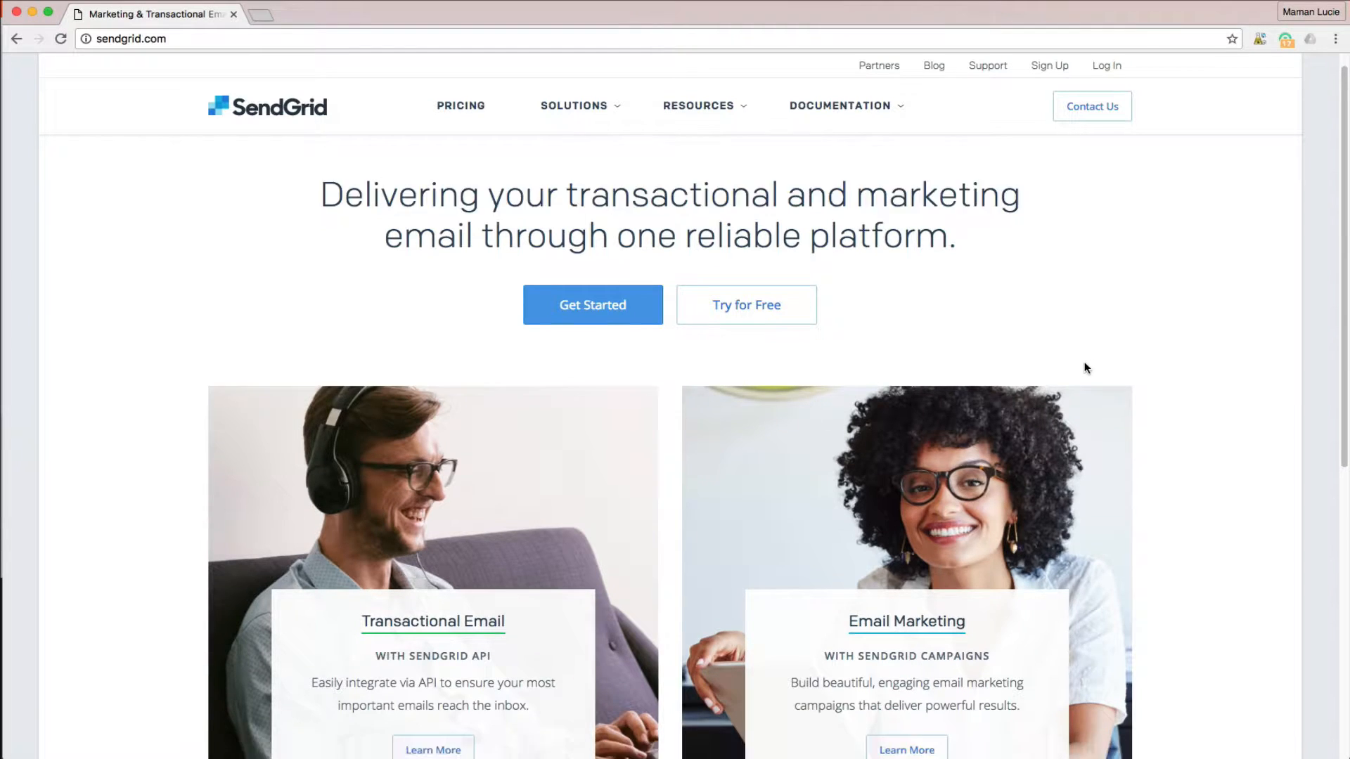
{"action": "scroll", "coordinate": [1085, 366], "scroll_direction": "up", "scroll_amount": 3}
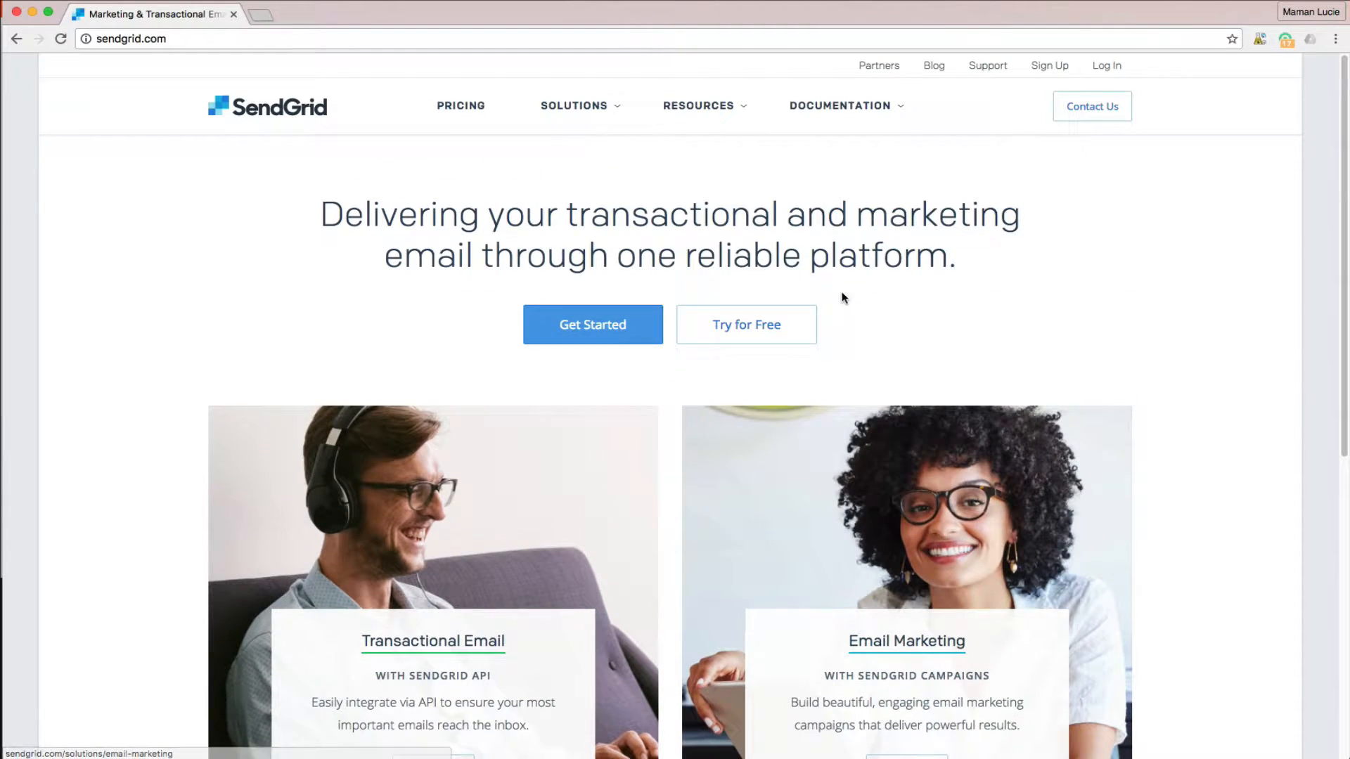
{"action": "left_click", "coordinate": [474, 107]}
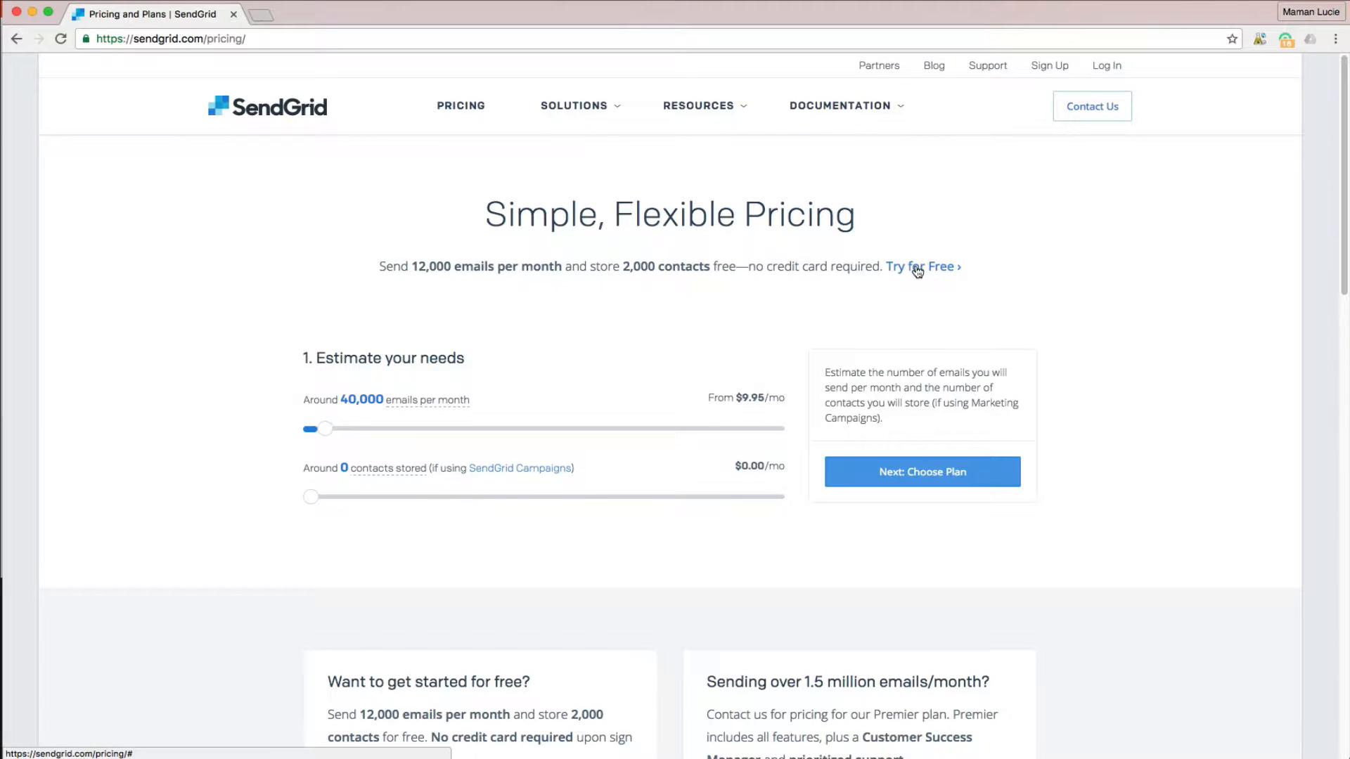
{"action": "left_click", "coordinate": [913, 267]}
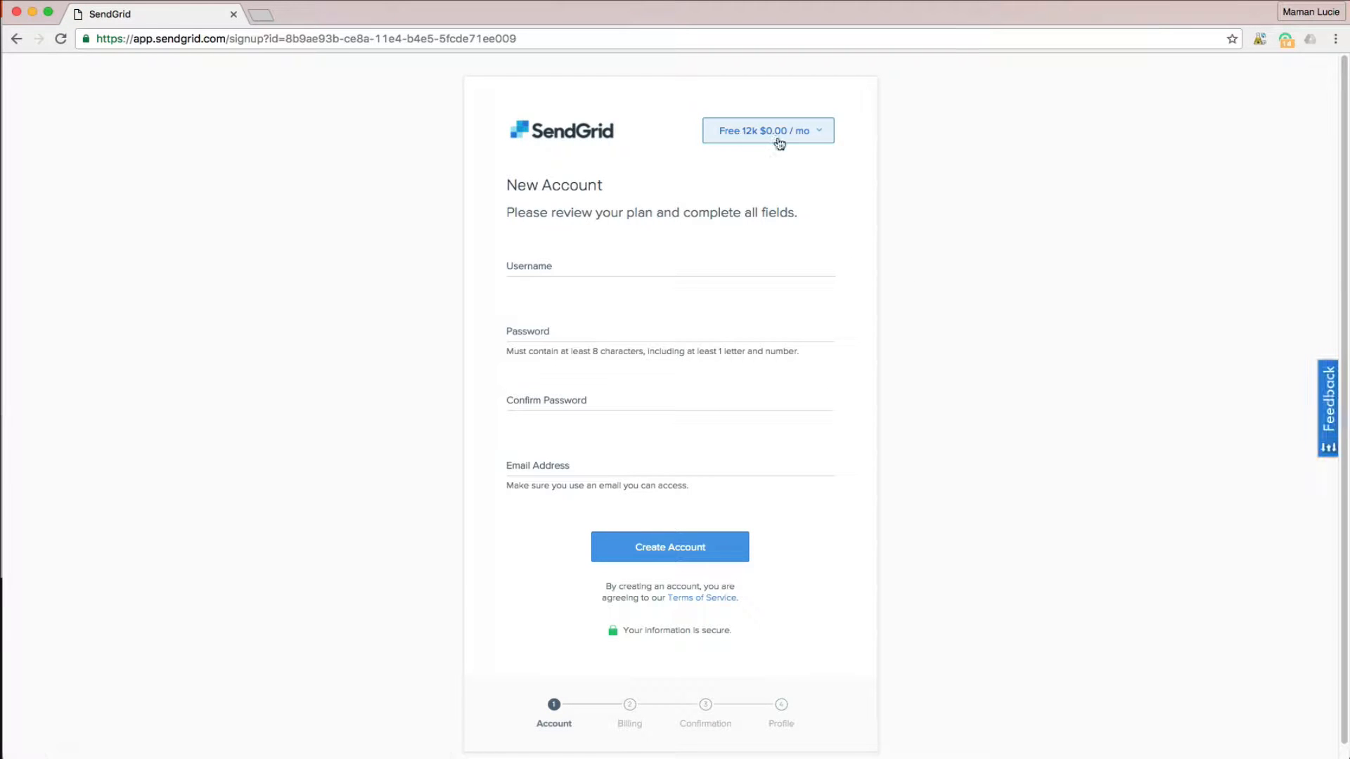
{"action": "left_click", "coordinate": [17, 39]}
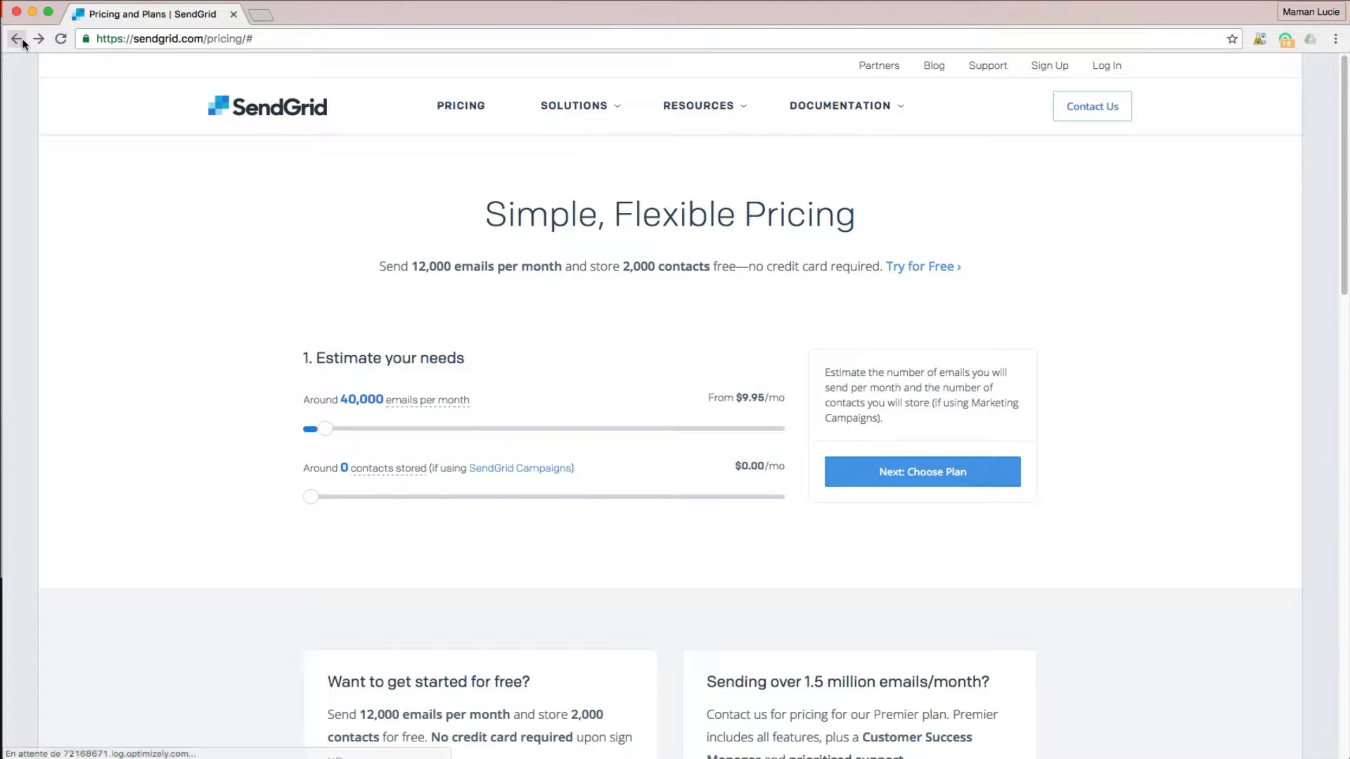
- In a new tab, search Google for mandrill and open mandrill.com, noting its paid MailChimp add-on notice
{"action": "left_click", "coordinate": [261, 14]}
{"action": "type", "text": "m"}
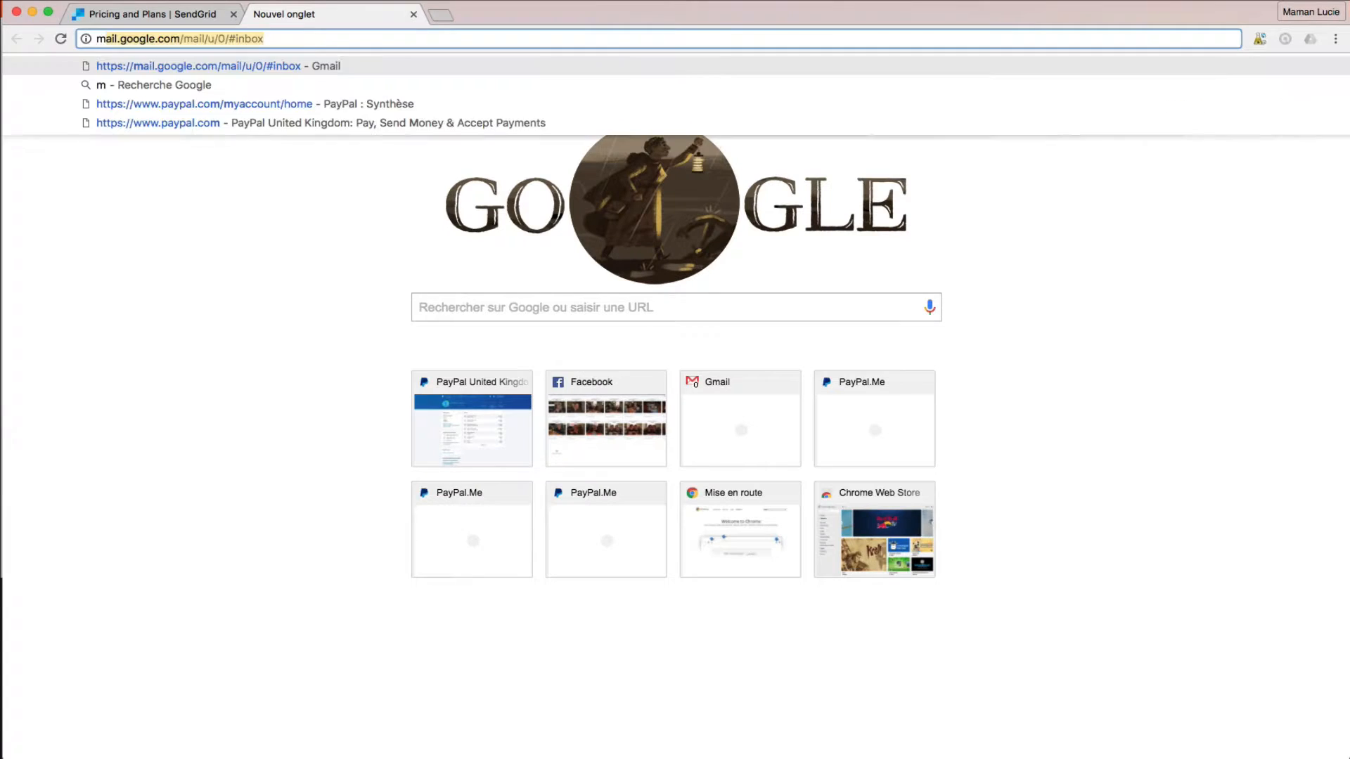
{"action": "type", "text": "andrillapp"}
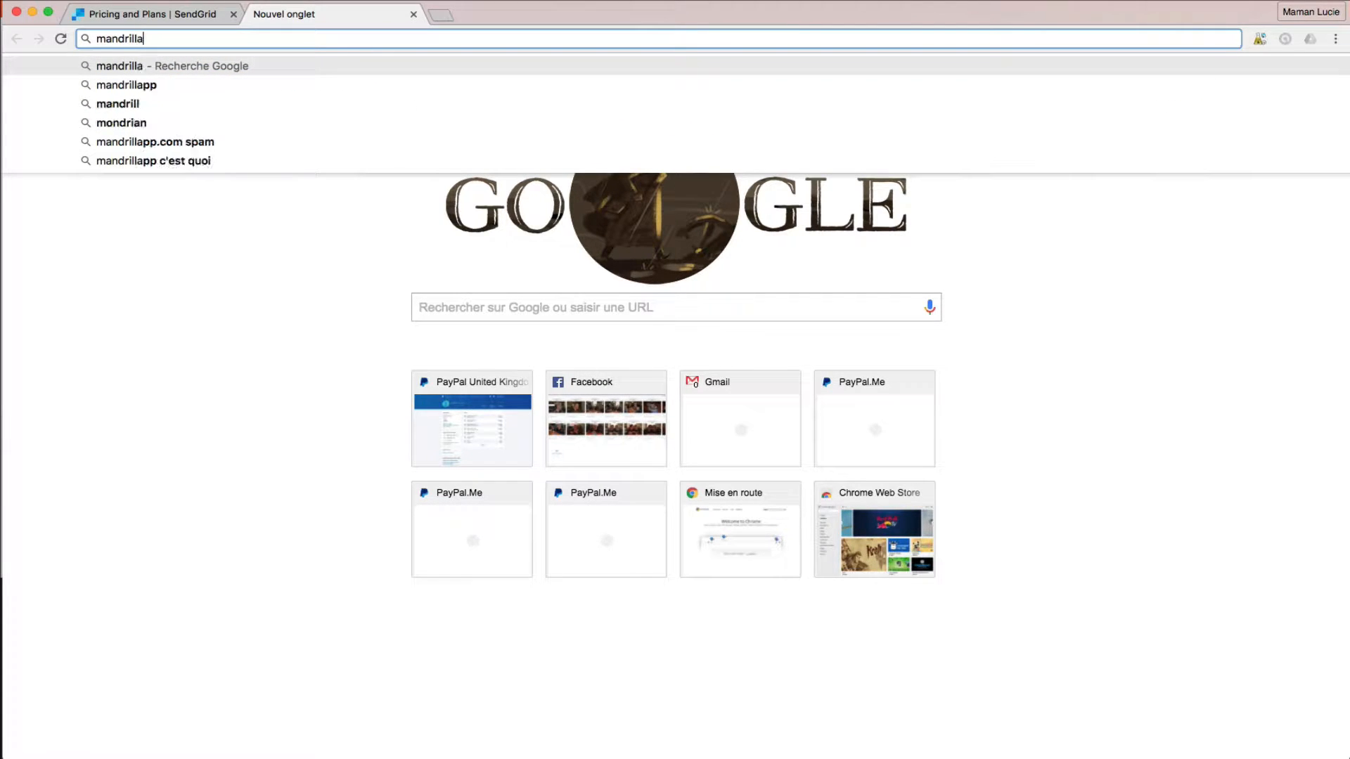
{"action": "key", "text": "BackSpace"}
{"action": "key", "text": "BackSpace"}
{"action": "key", "text": "BackSpace"}
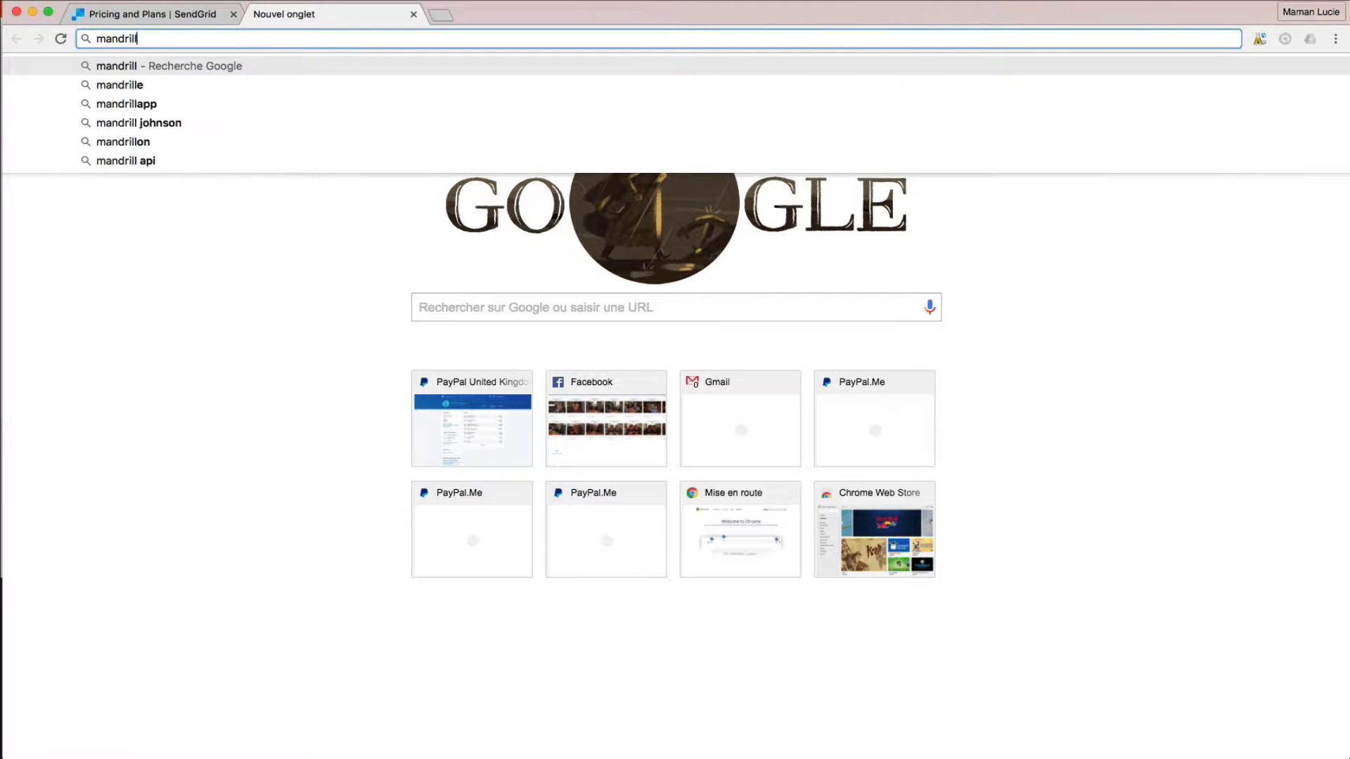
{"action": "key", "text": "Return"}
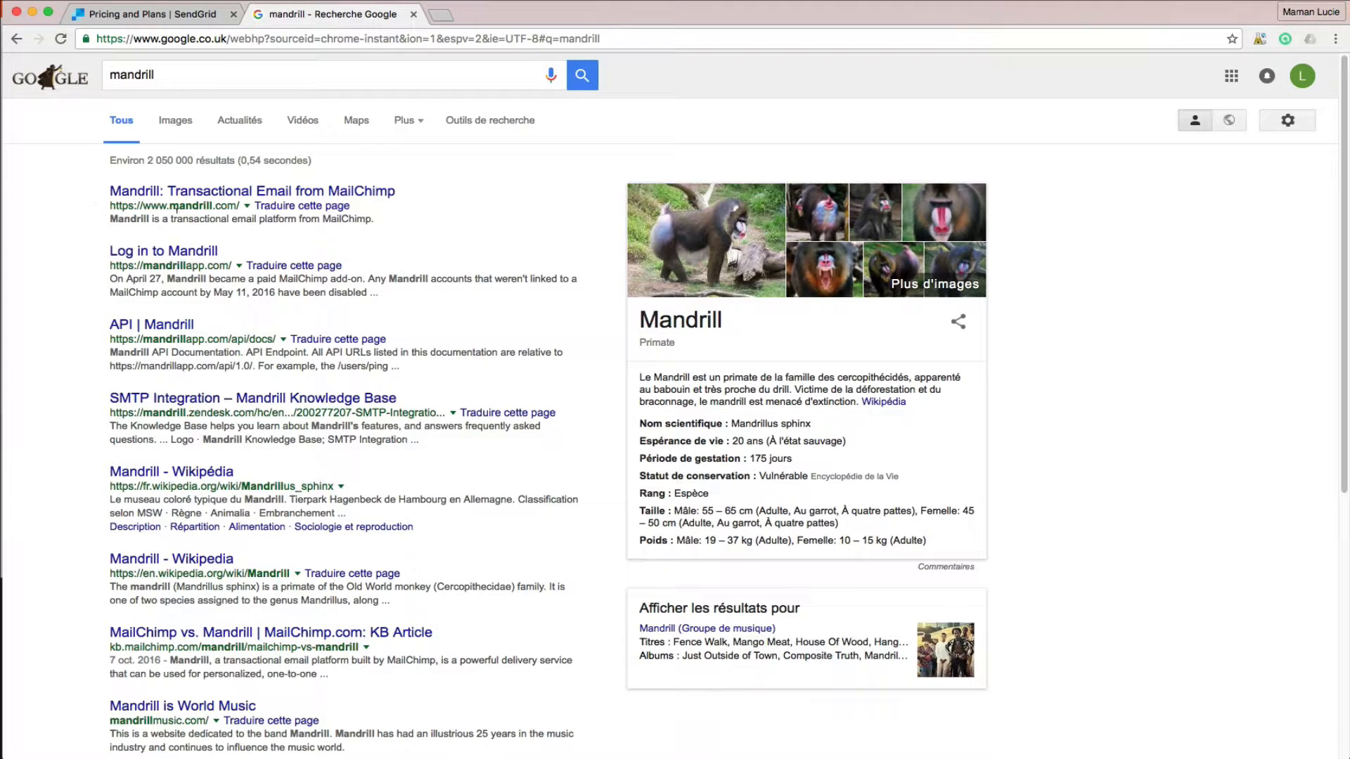
{"action": "left_click", "coordinate": [260, 200]}
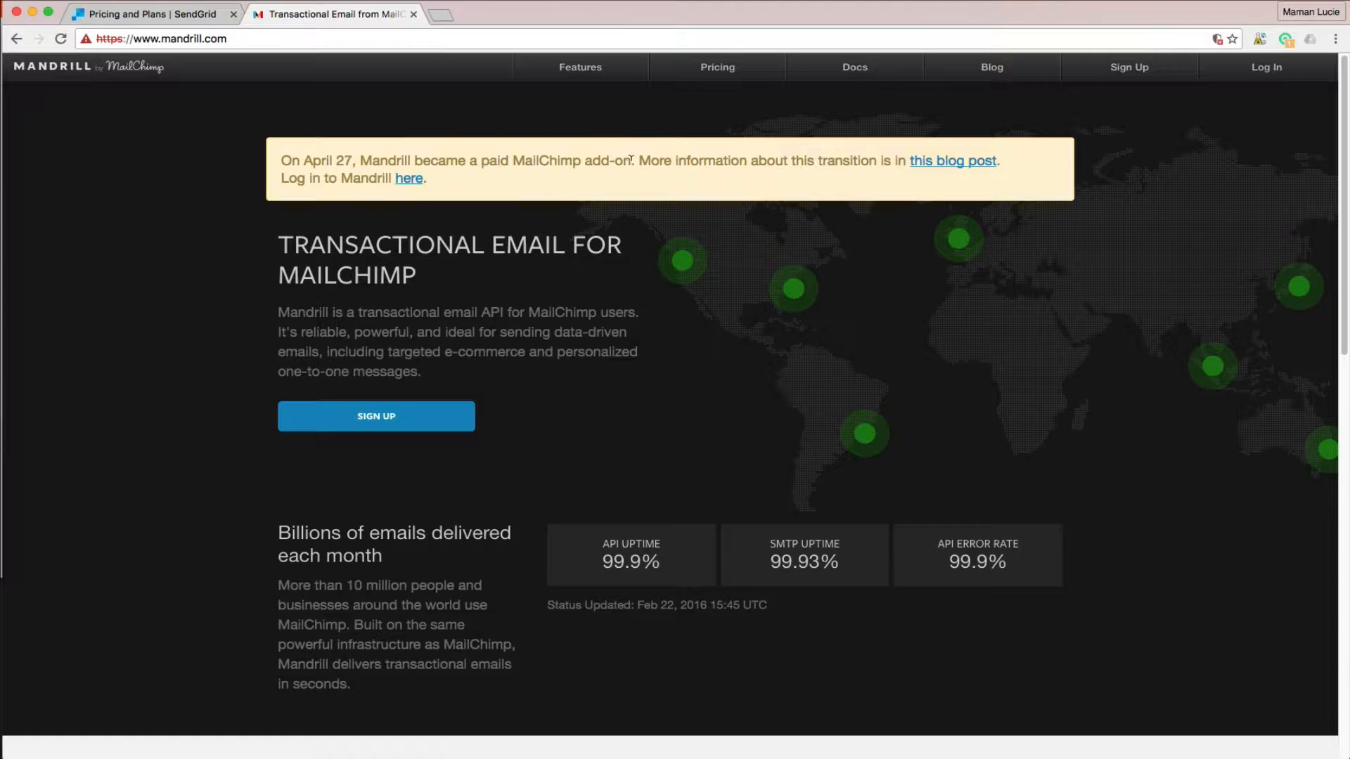
{"action": "left_click_drag", "start_coordinate": [631, 159], "coordinate": [521, 158]}
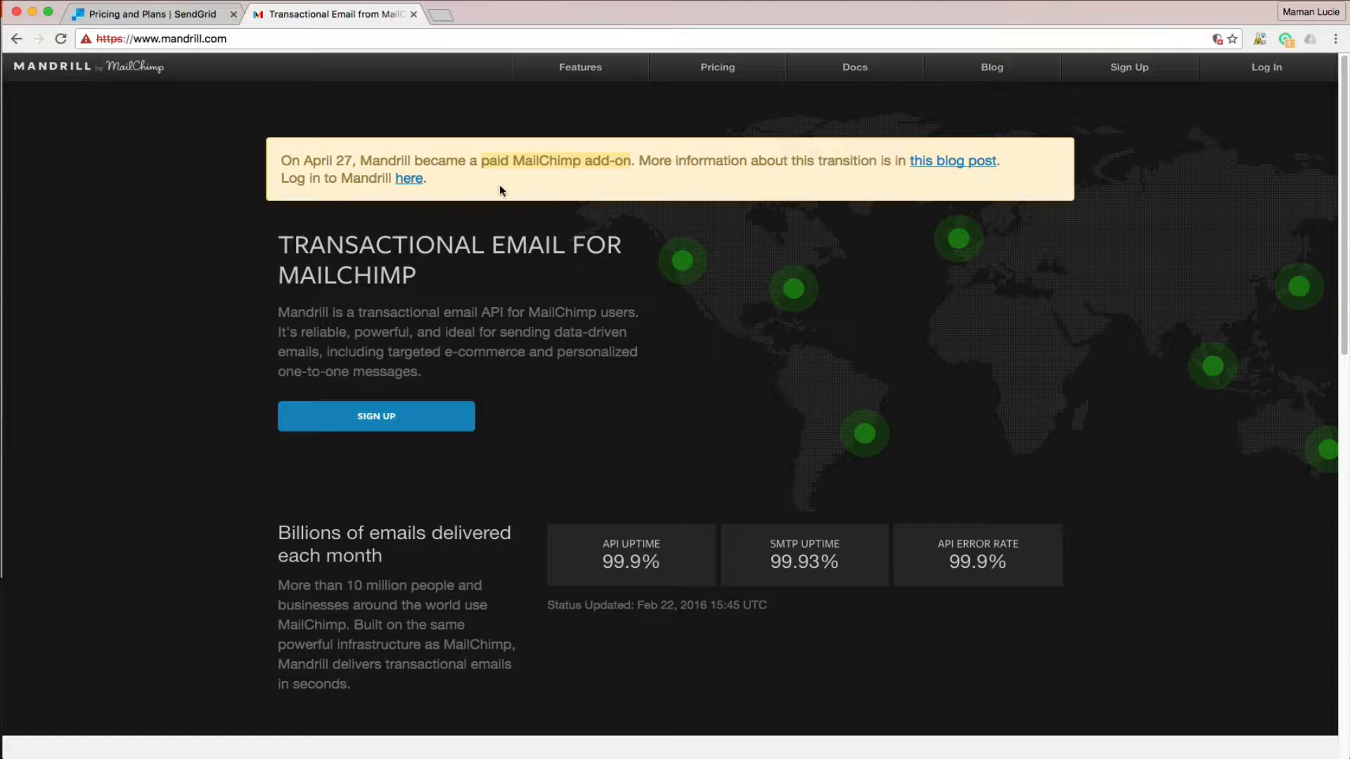
{"action": "left_click", "coordinate": [499, 181]}
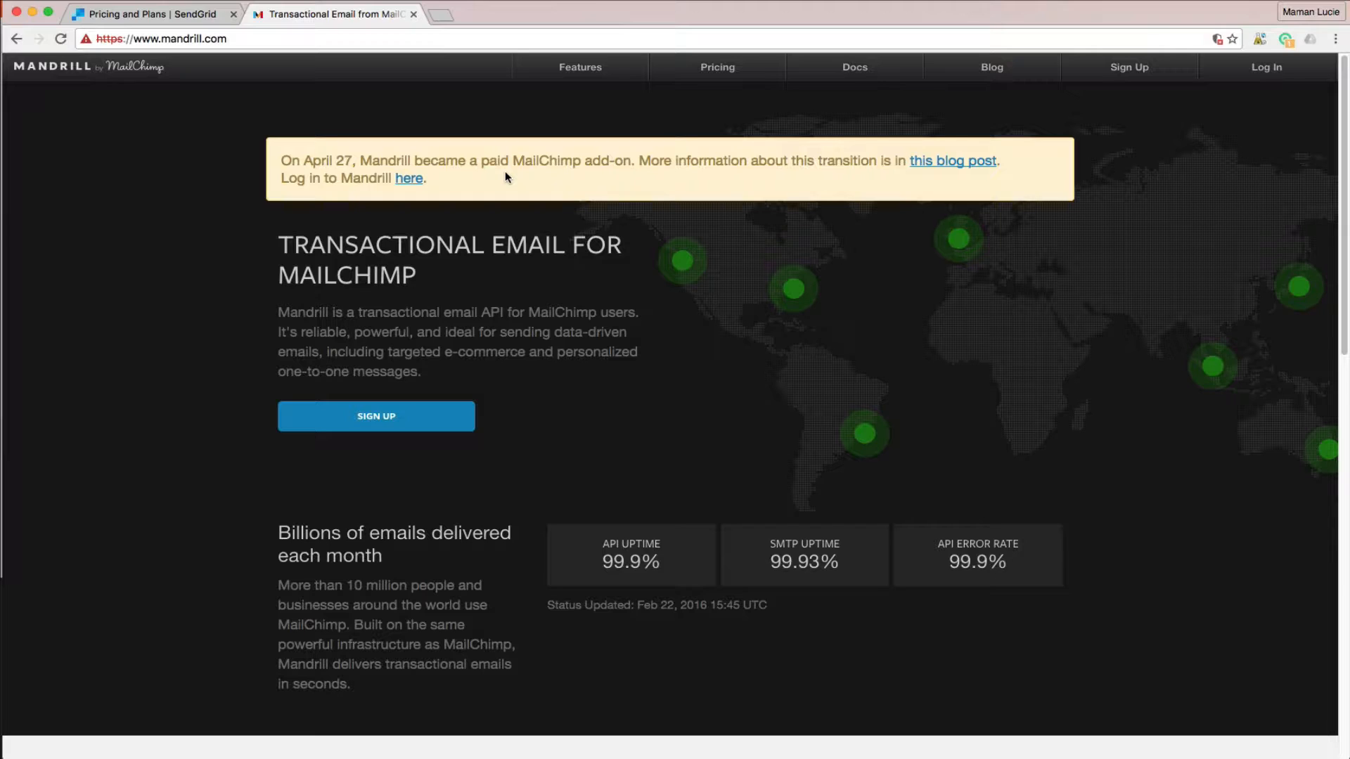
- Search for elasticemail, open elasticemail.com and review its pricing of 150,000 free emails per month
{"action": "left_click", "coordinate": [419, 40]}
{"action": "type", "text": "ela"}
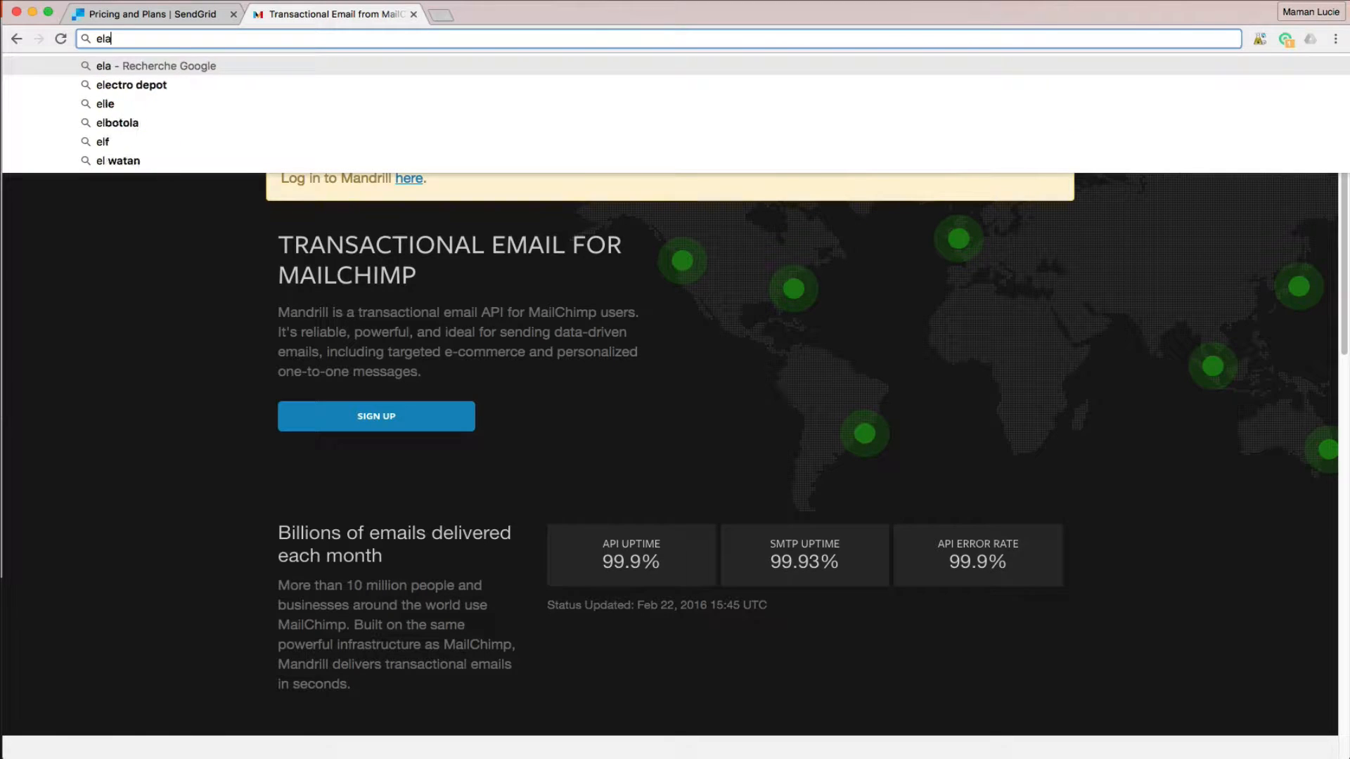
{"action": "type", "text": "sti"}
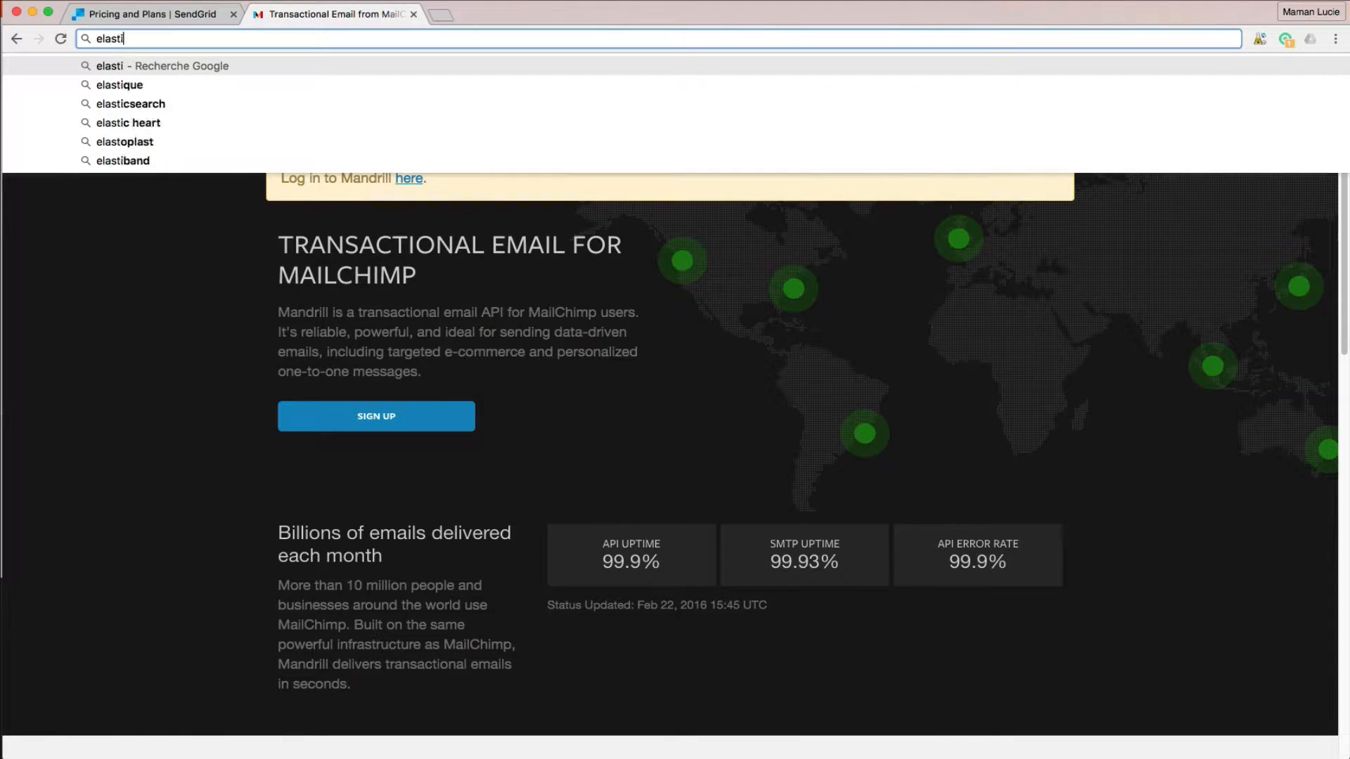
{"action": "type", "text": "cemail"}
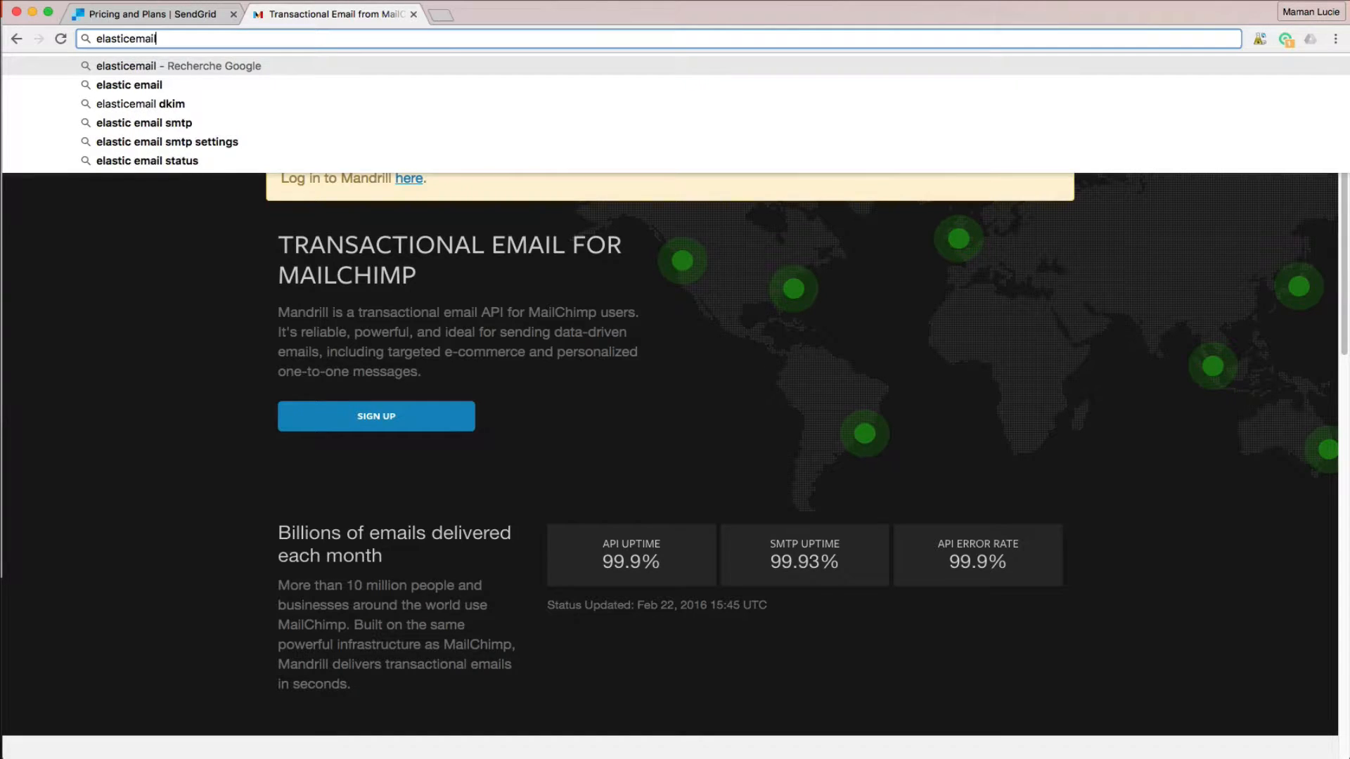
{"action": "key", "text": "Return"}
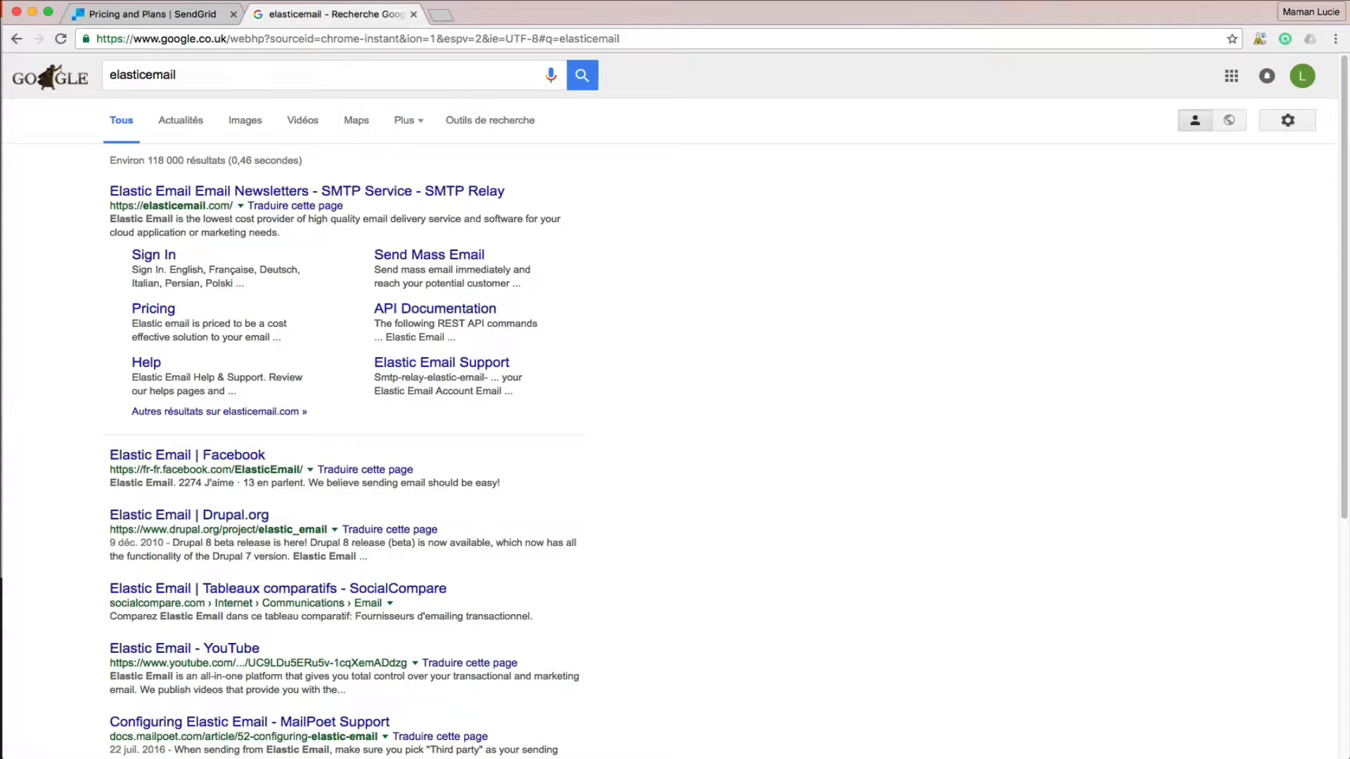
{"action": "left_click", "coordinate": [336, 191]}
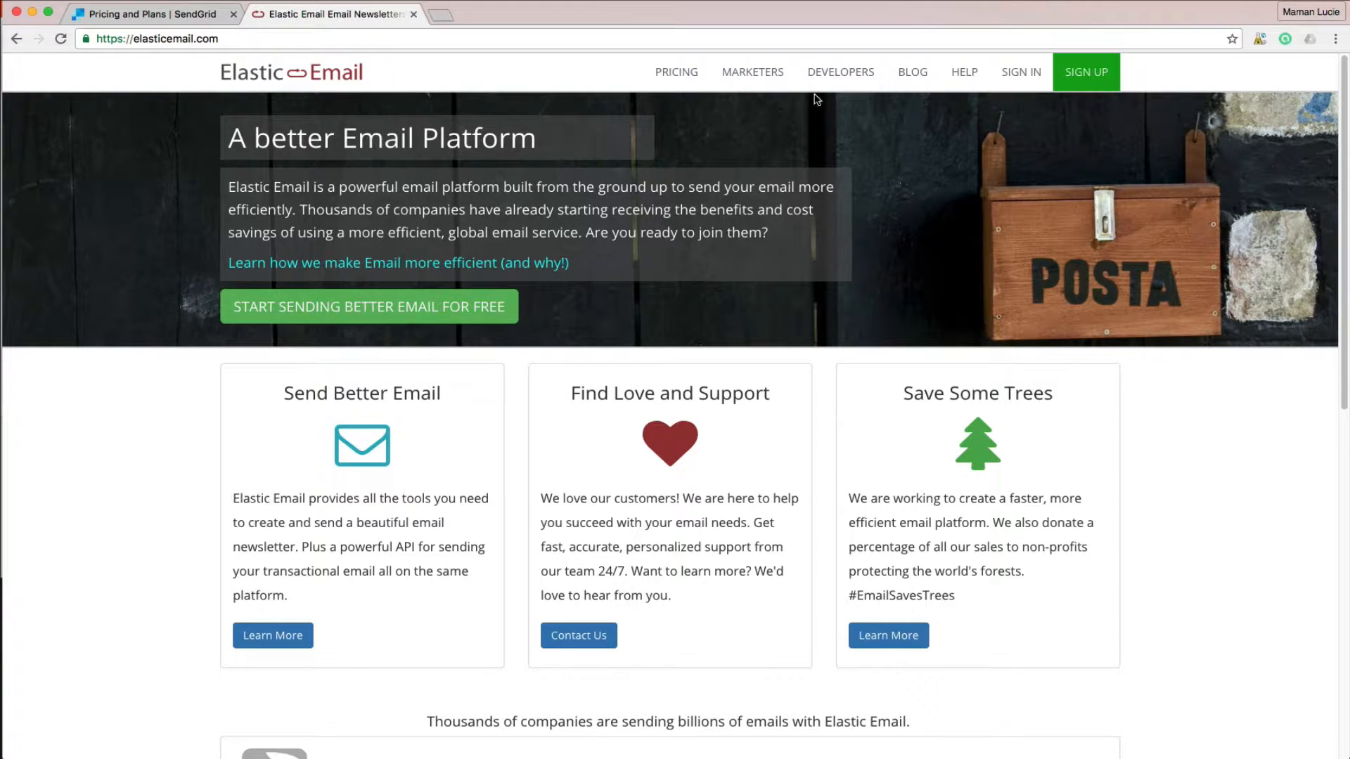
{"action": "left_click", "coordinate": [686, 73]}
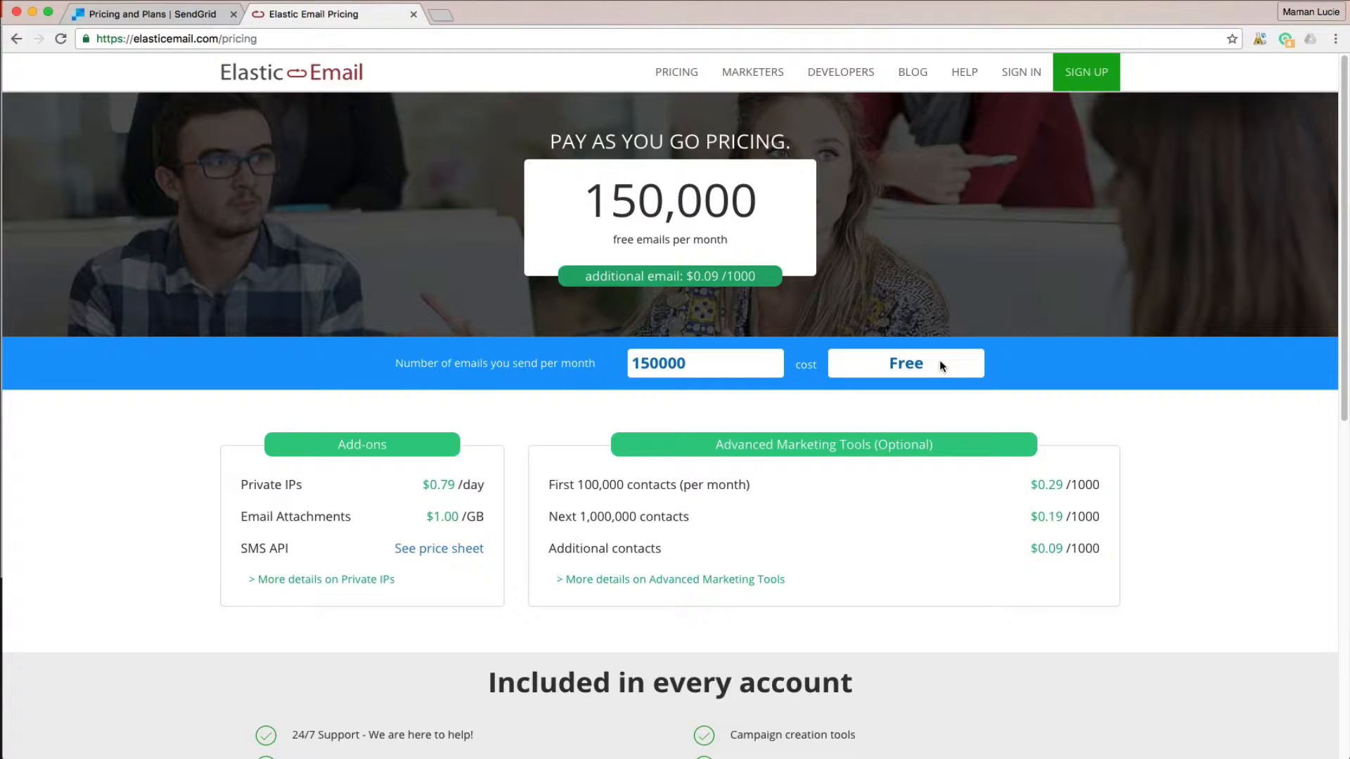
{"action": "scroll", "coordinate": [1202, 531], "scroll_direction": "down", "scroll_amount": 5}
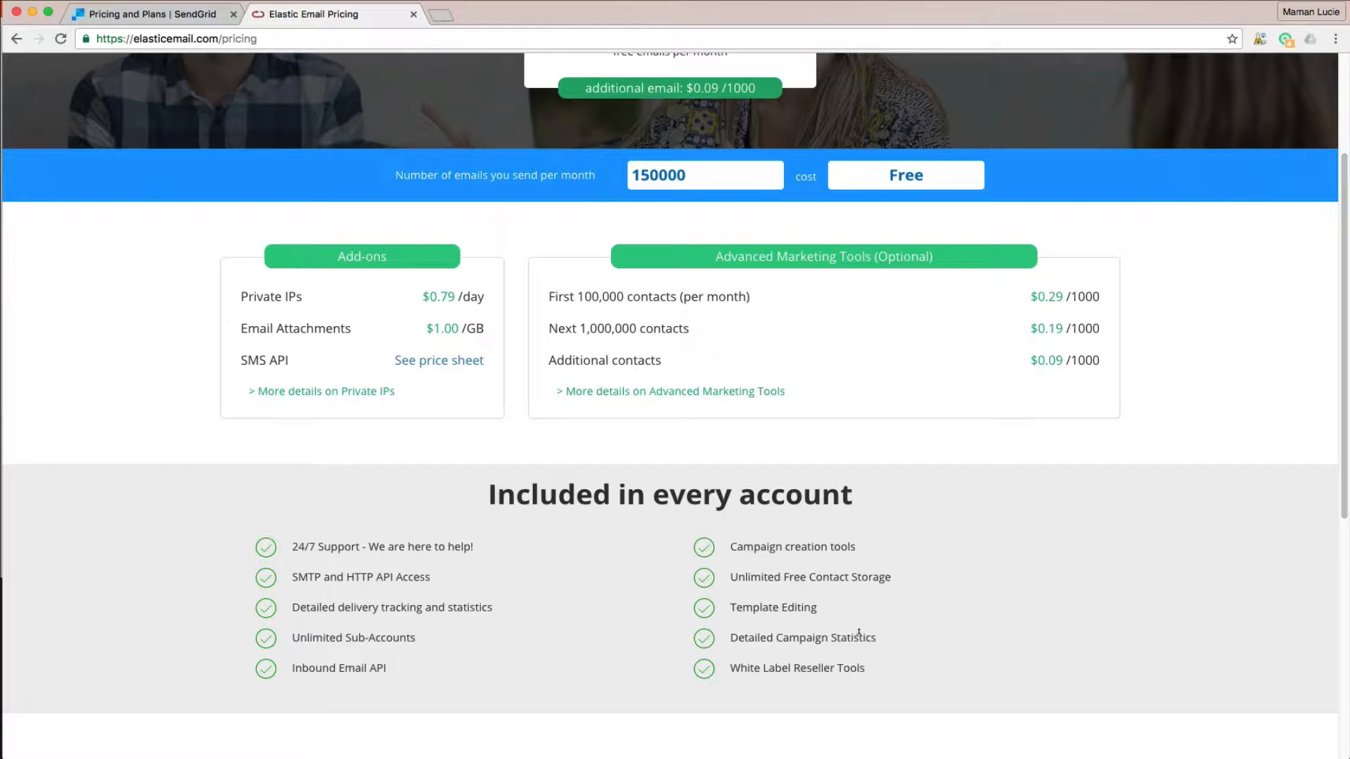
{"action": "scroll", "coordinate": [776, 627], "scroll_direction": "down", "scroll_amount": 5}
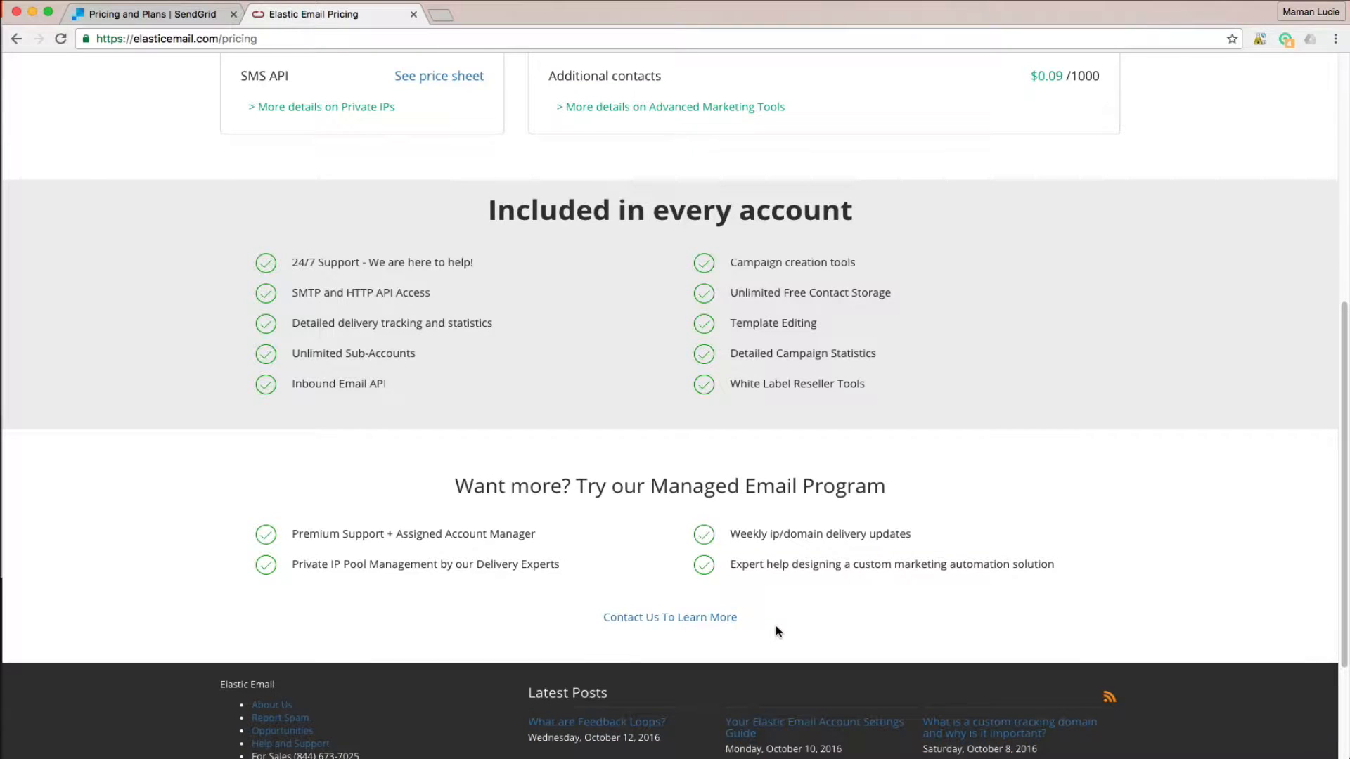
{"action": "scroll", "coordinate": [776, 627], "scroll_direction": "down", "scroll_amount": 3}
{"action": "scroll", "coordinate": [776, 627], "scroll_direction": "up", "scroll_amount": 8}
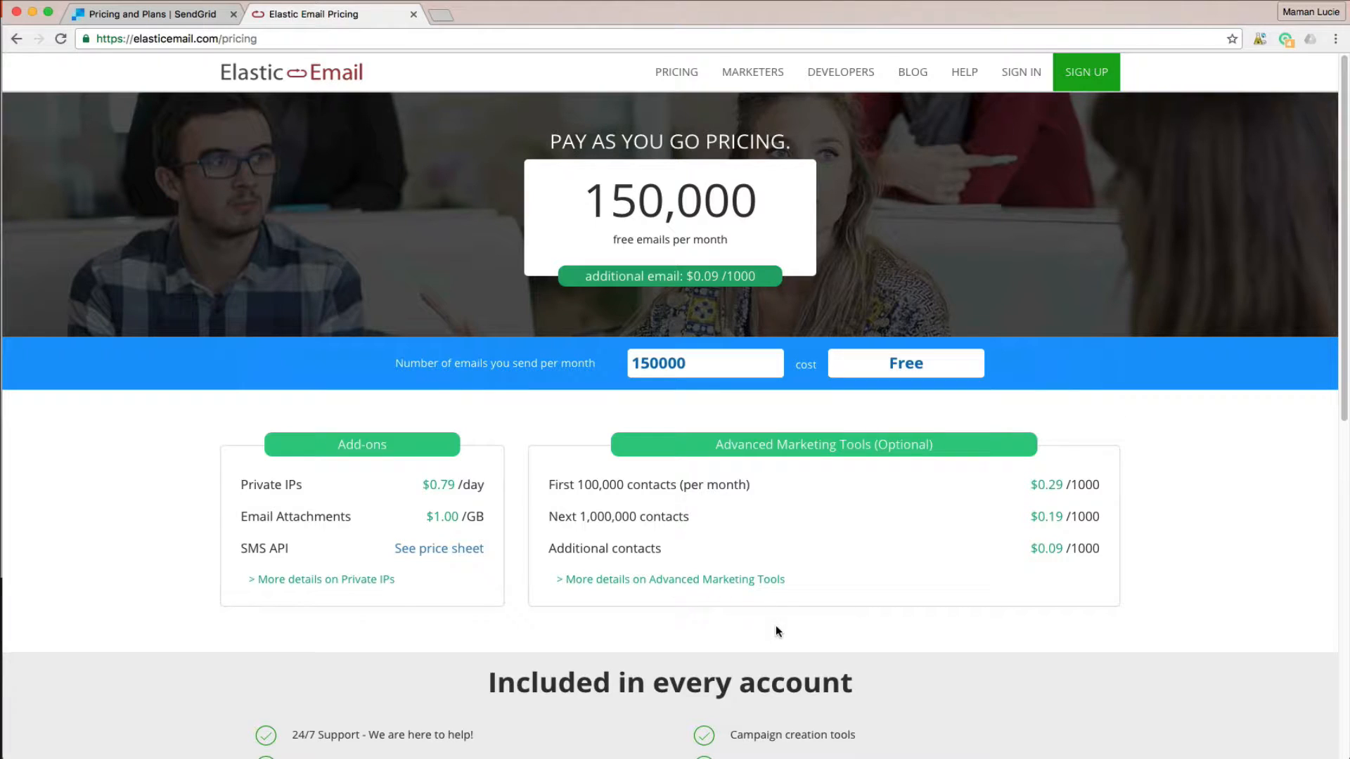
- Search for sparkpost, open sparkpost.com and go to the free sign-up offering 100K emails a month
{"action": "left_click", "coordinate": [278, 41]}
{"action": "type", "text": "spar"}
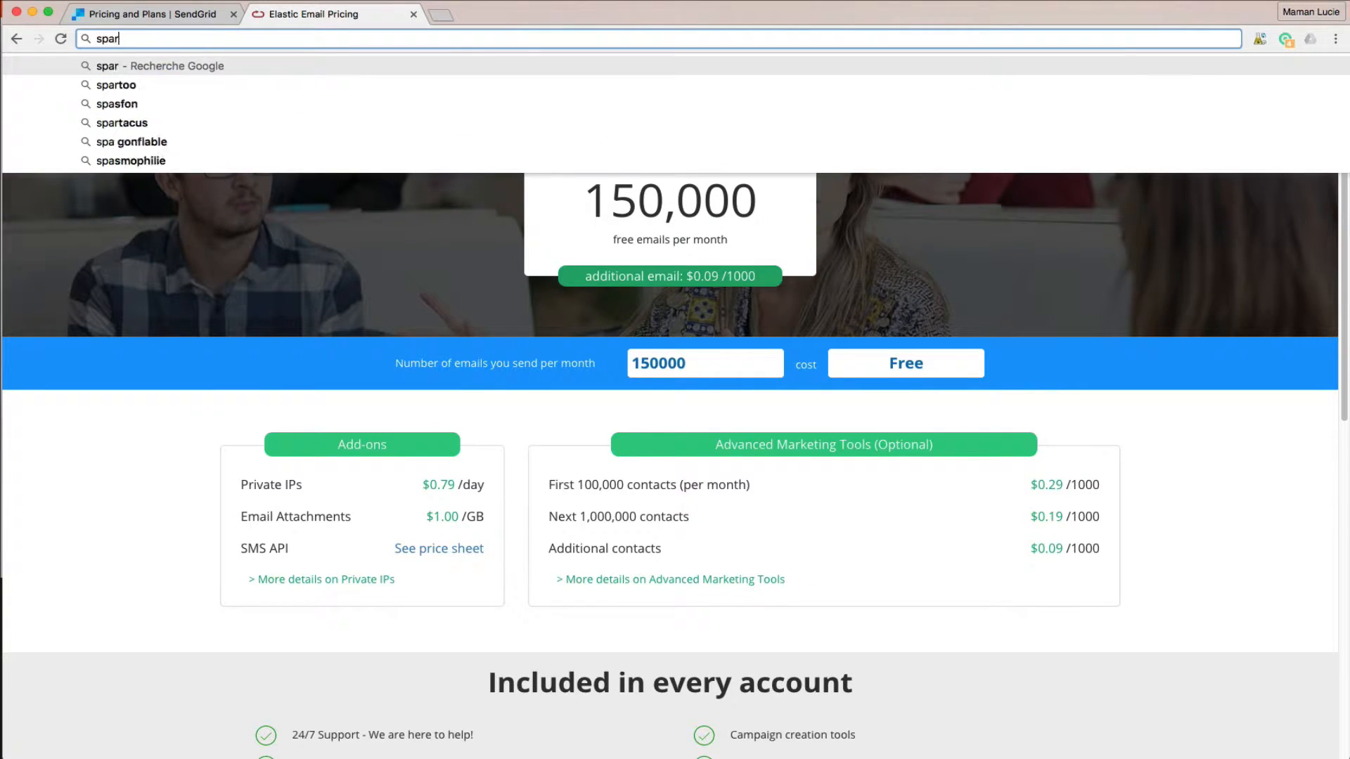
{"action": "type", "text": "kpost"}
{"action": "key", "text": "Return"}
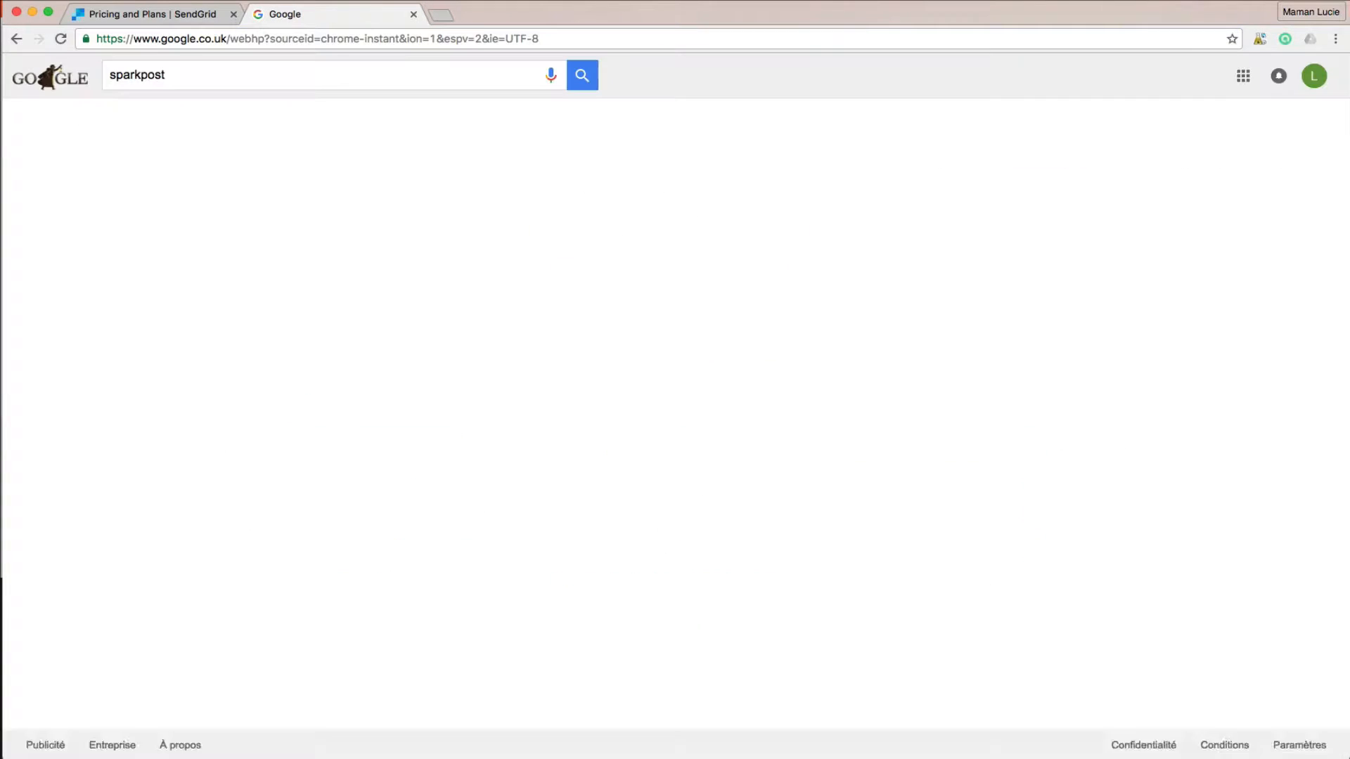
{"action": "left_click", "coordinate": [184, 201]}
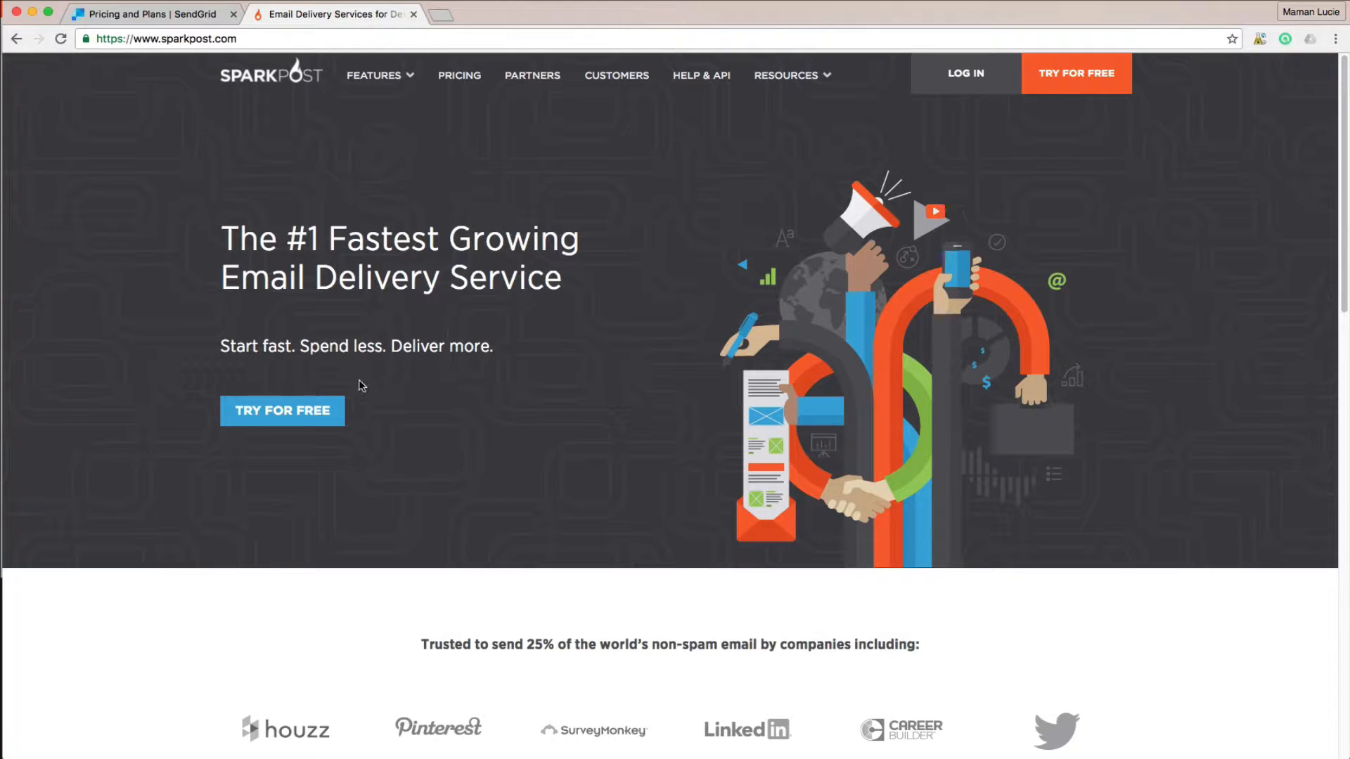
{"action": "left_click", "coordinate": [276, 413]}
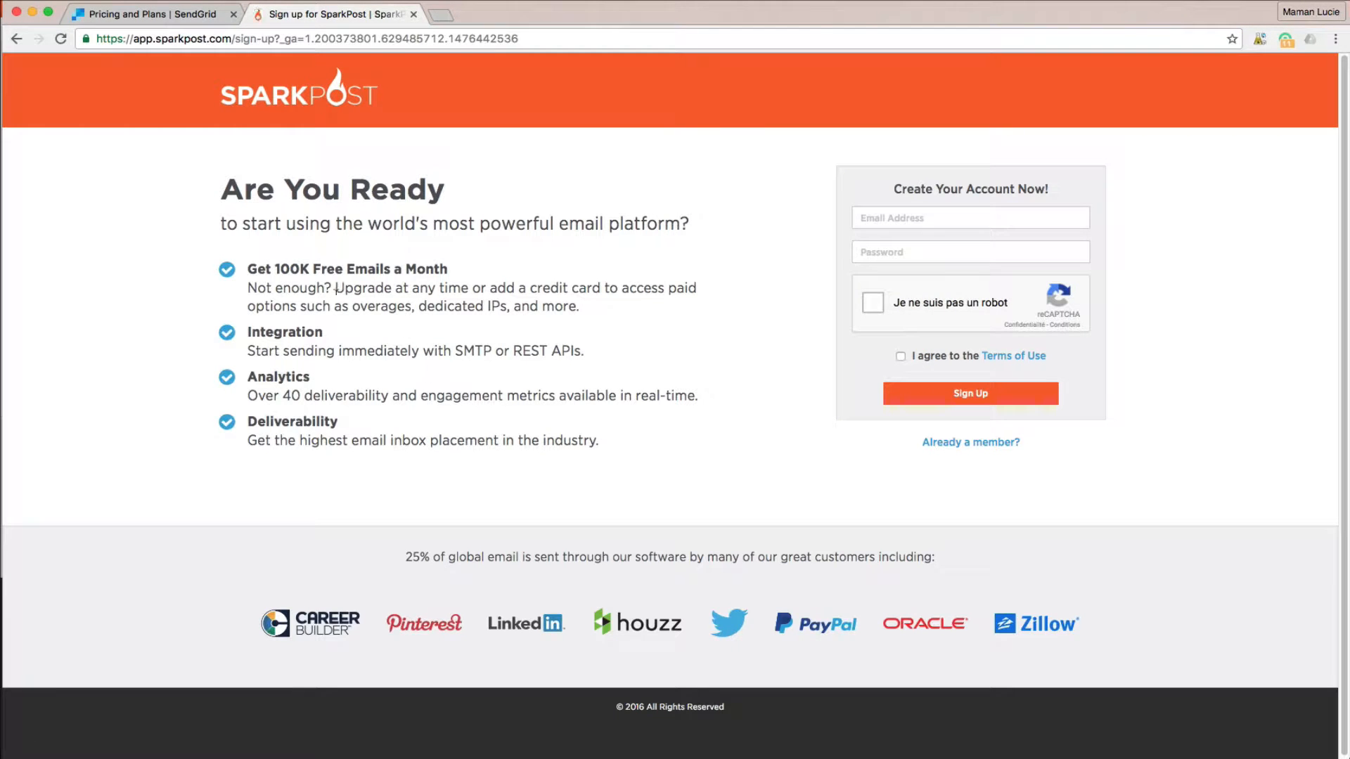
{"action": "left_click_drag", "start_coordinate": [275, 264], "coordinate": [445, 264]}
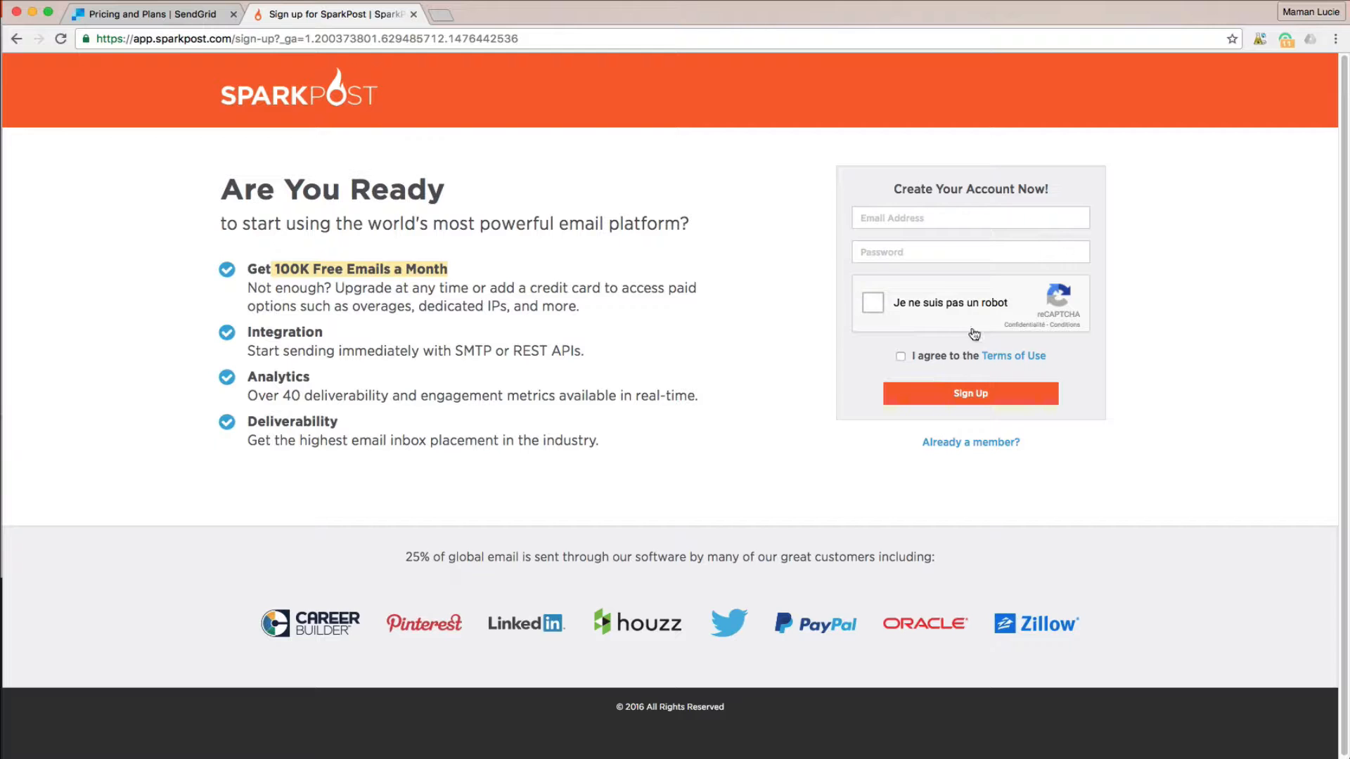
- Fill in the sign-up e-mail address and account password
{"action": "left_click", "coordinate": [956, 218]}
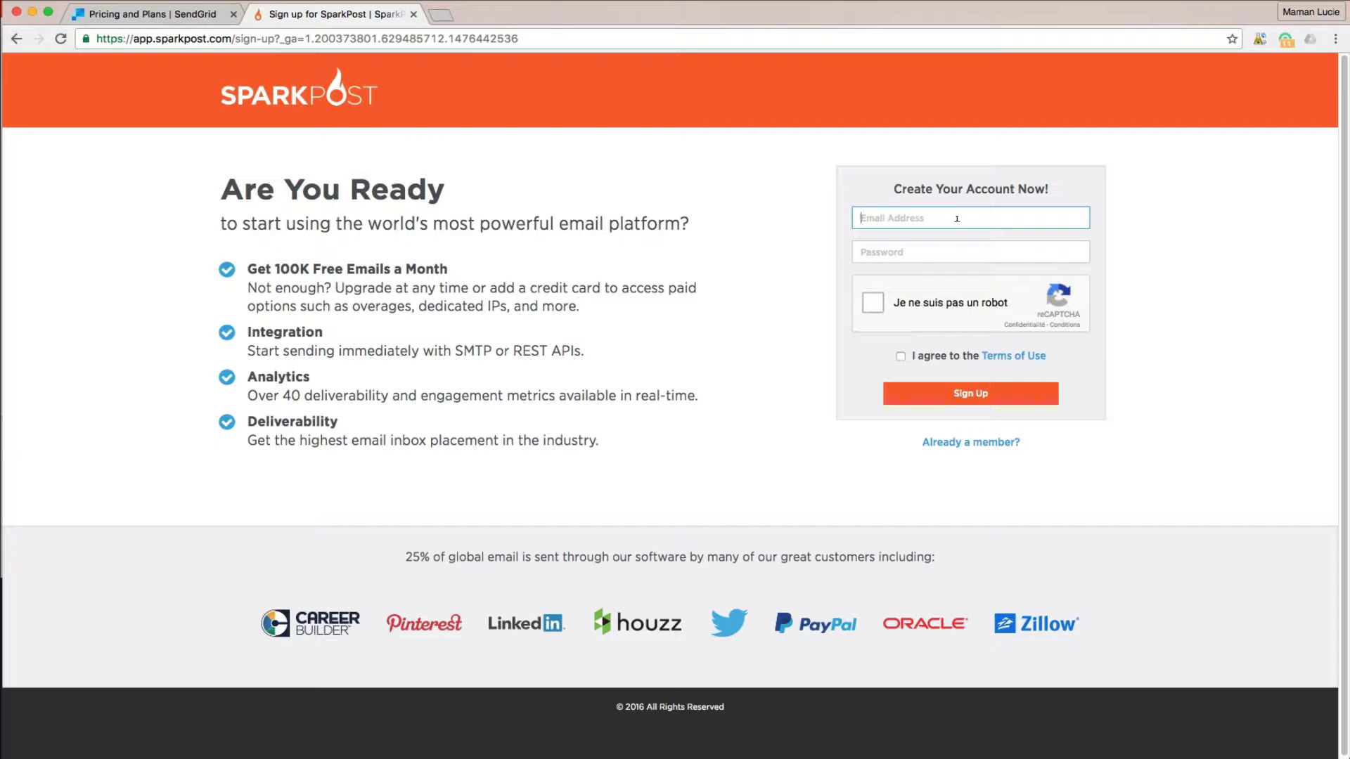
{"action": "key", "text": "super+v"}
{"action": "key", "text": "Tab"}
{"action": "type", "text": "••"}
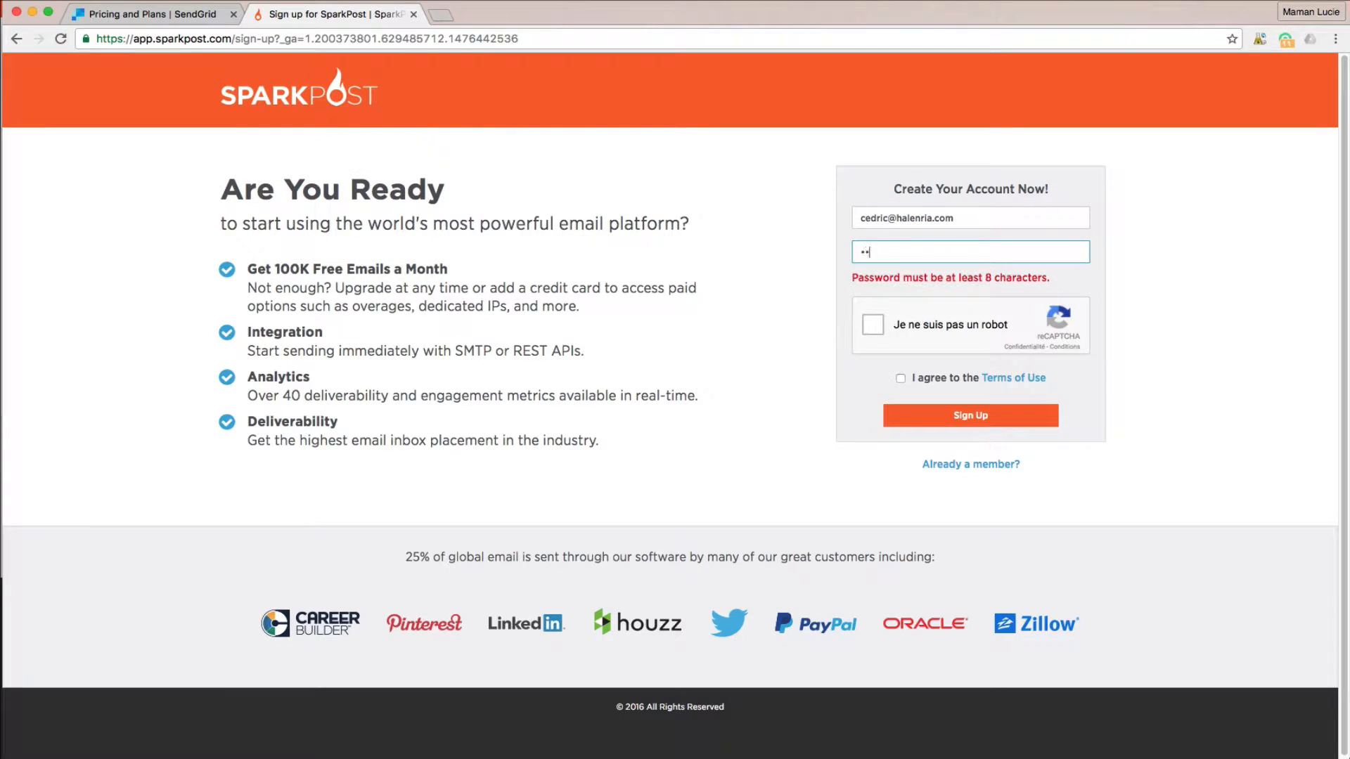
{"action": "type", "text": "•••••••"}
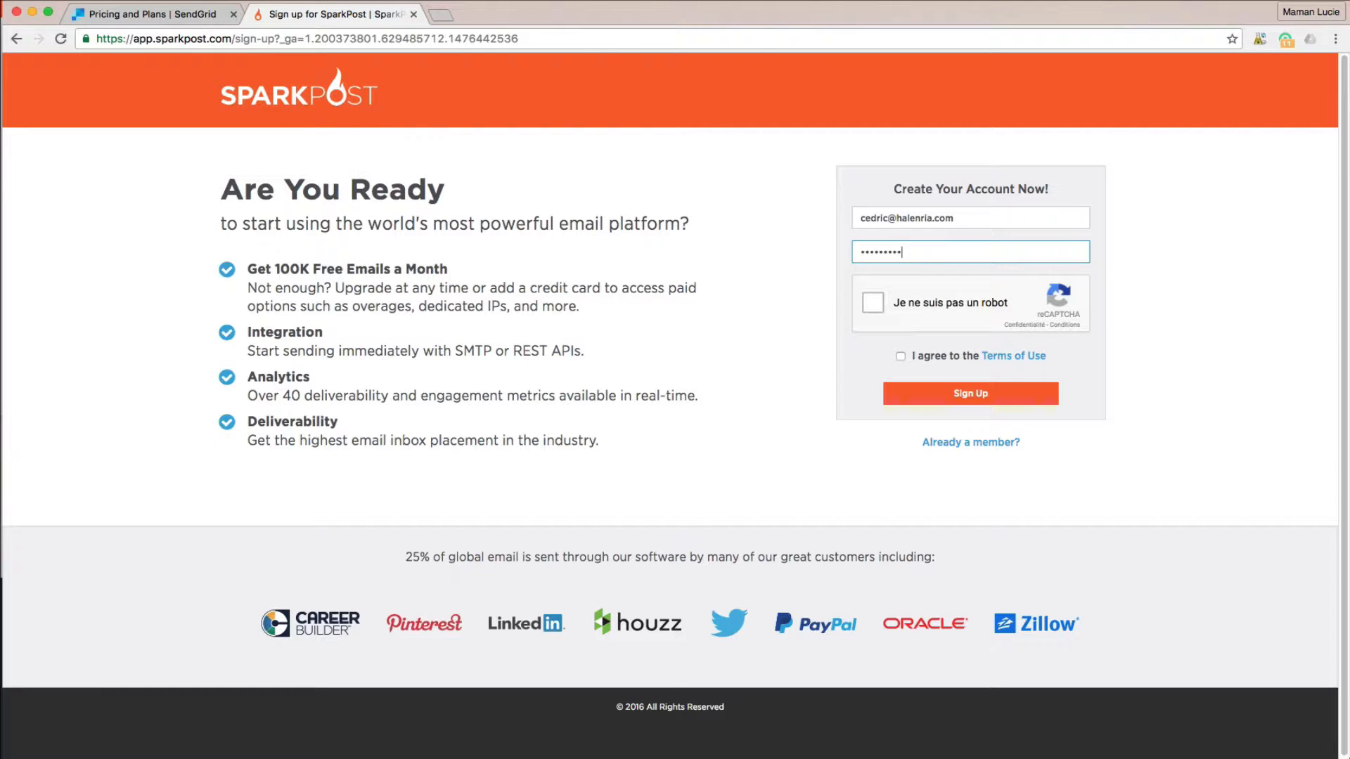
- Pass the reCAPTCHA, accept the Terms of Use, and submit the SparkPost registration
{"action": "left_click", "coordinate": [870, 311]}
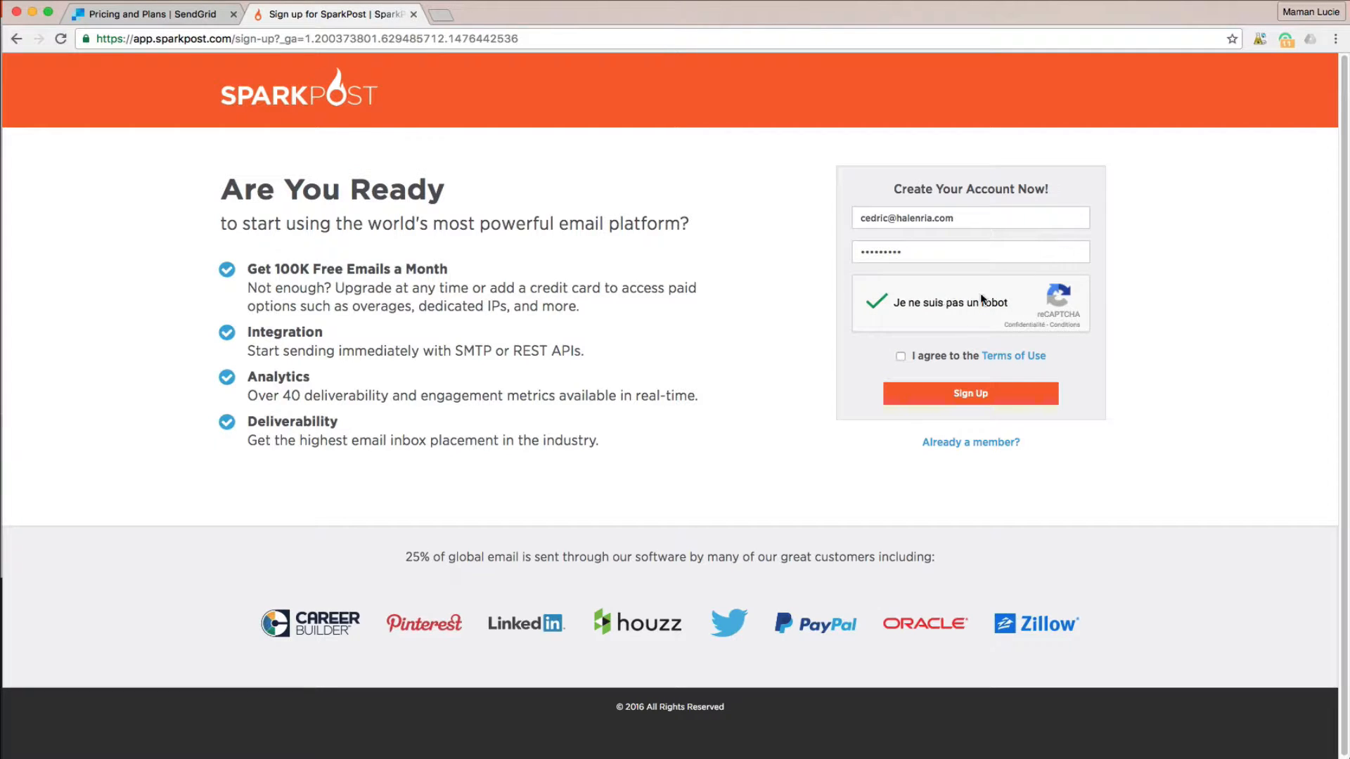
{"action": "left_click", "coordinate": [900, 357]}
{"action": "left_click", "coordinate": [971, 396]}
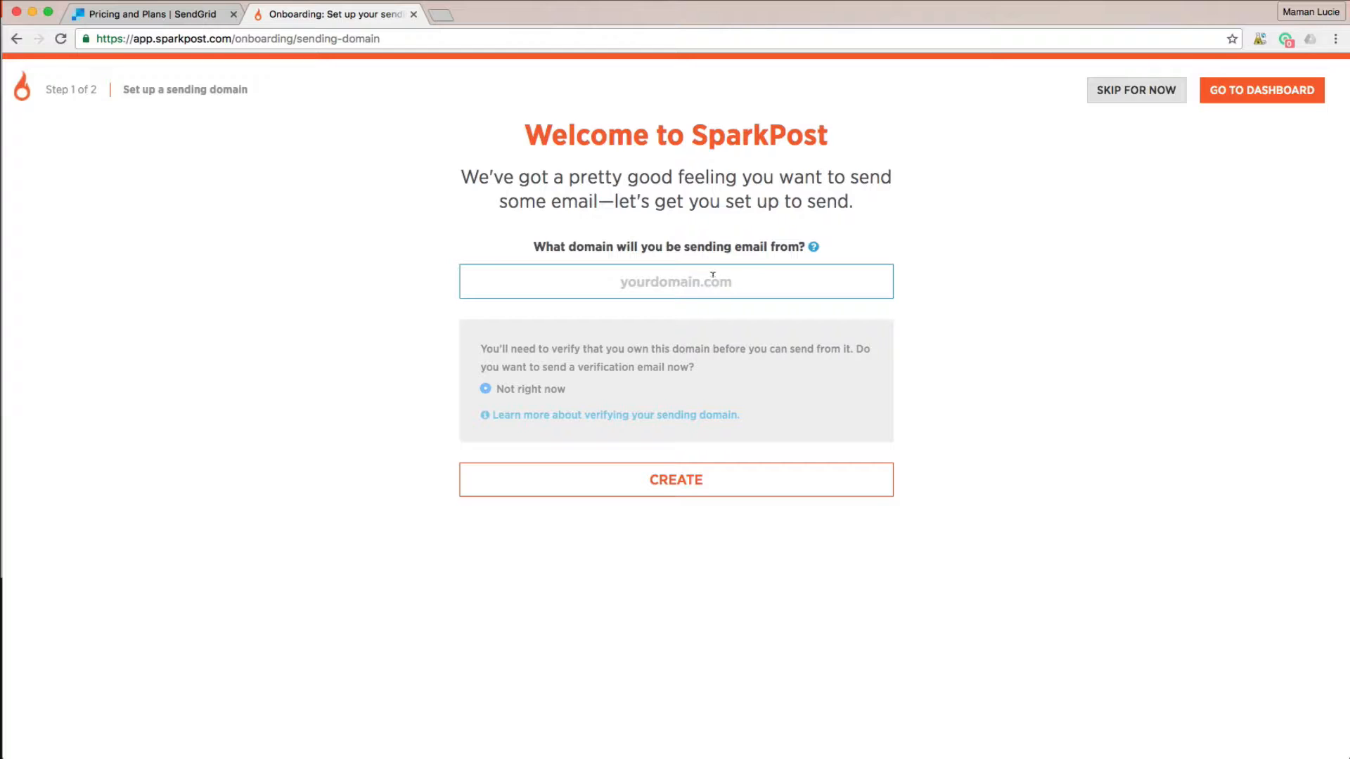
- Create sending domain dovorian.com with verification sent to its postmaster mailbox
{"action": "type", "text": "dovorian.com"}
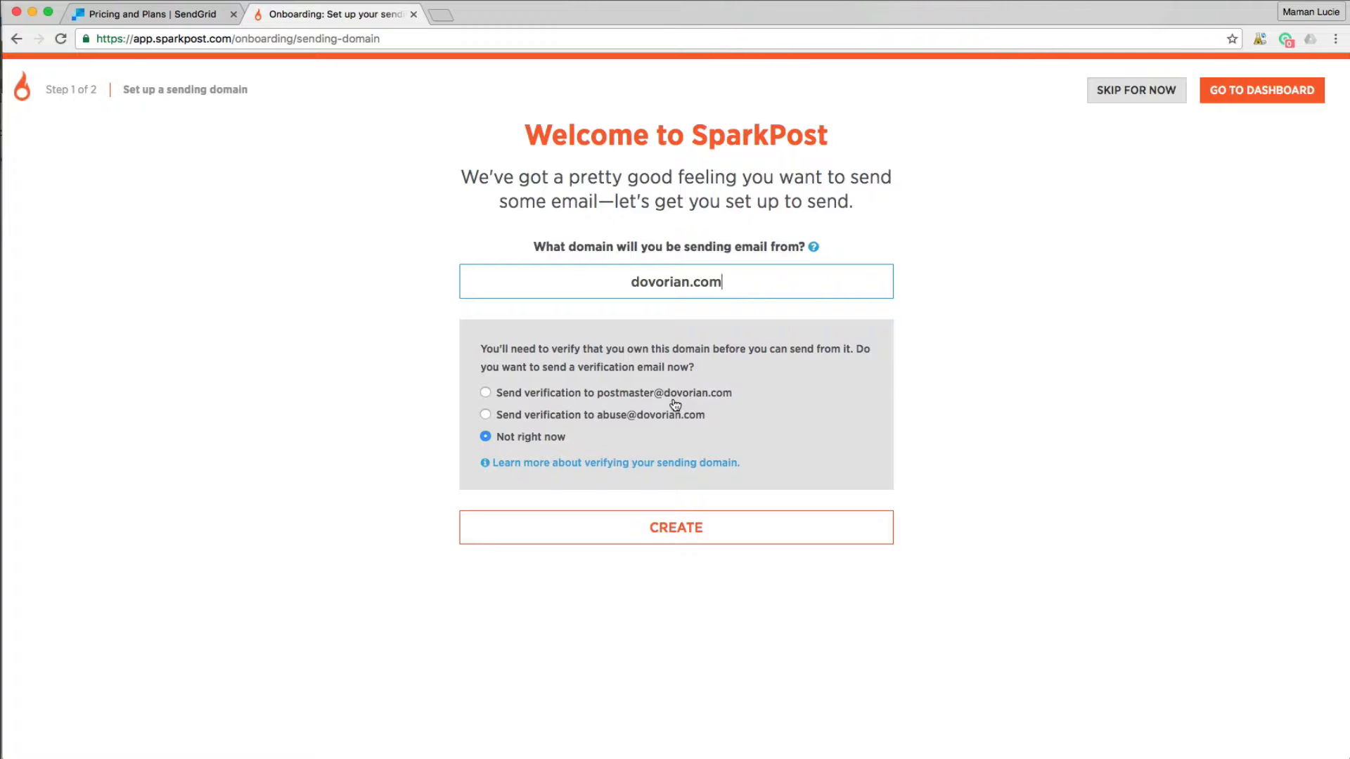
{"action": "left_click", "coordinate": [562, 398]}
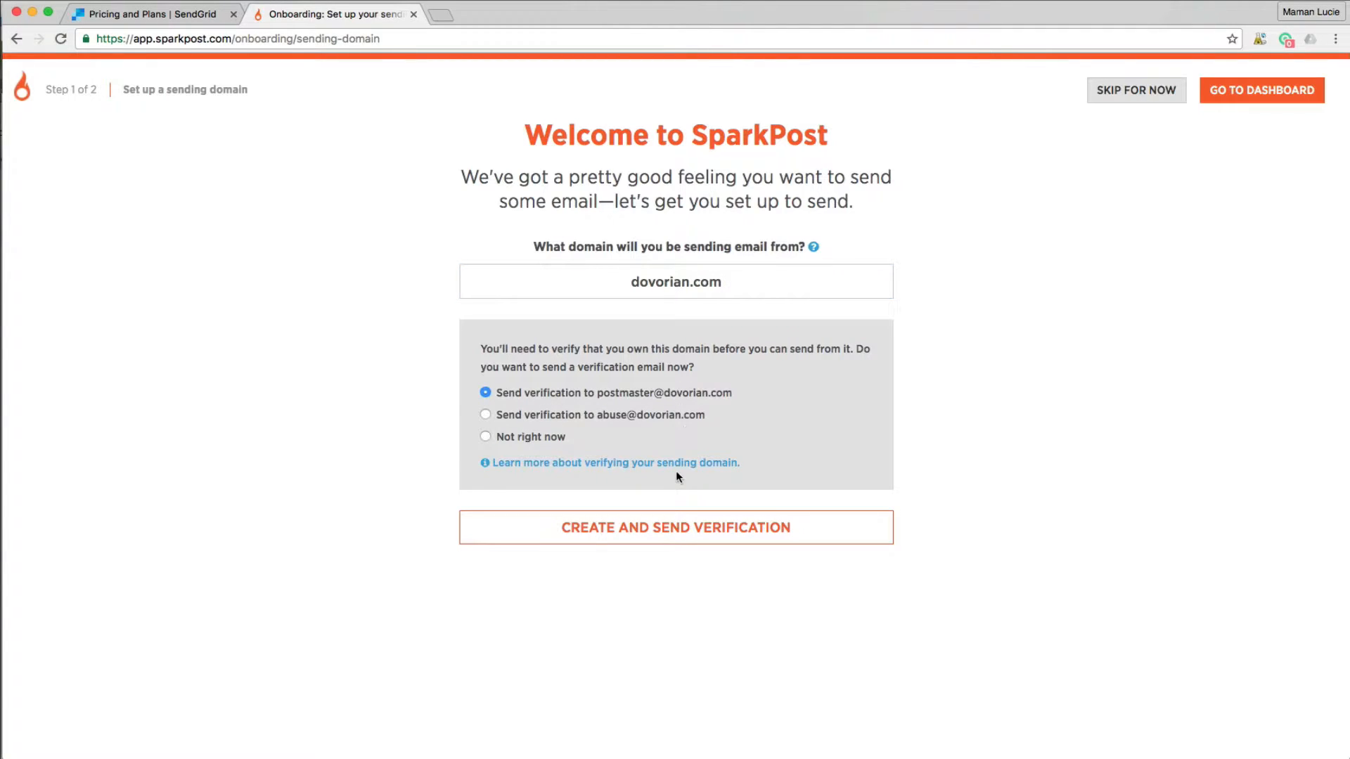
{"action": "left_click", "coordinate": [689, 531]}
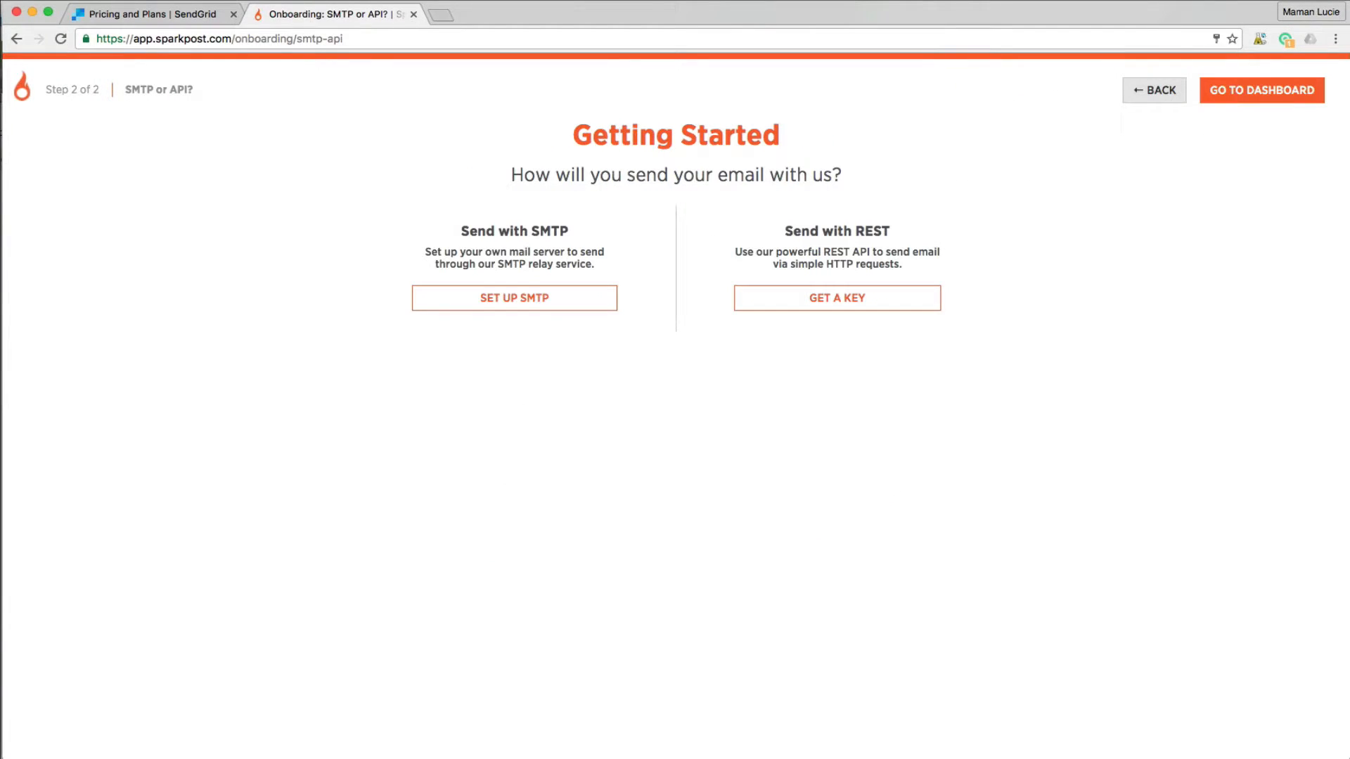
- In webmail, open the 'Please verify your sending domain' message with images displayed
{"action": "mouse_move", "coordinate": [295, 757]}
{"action": "left_click", "coordinate": [468, 733]}
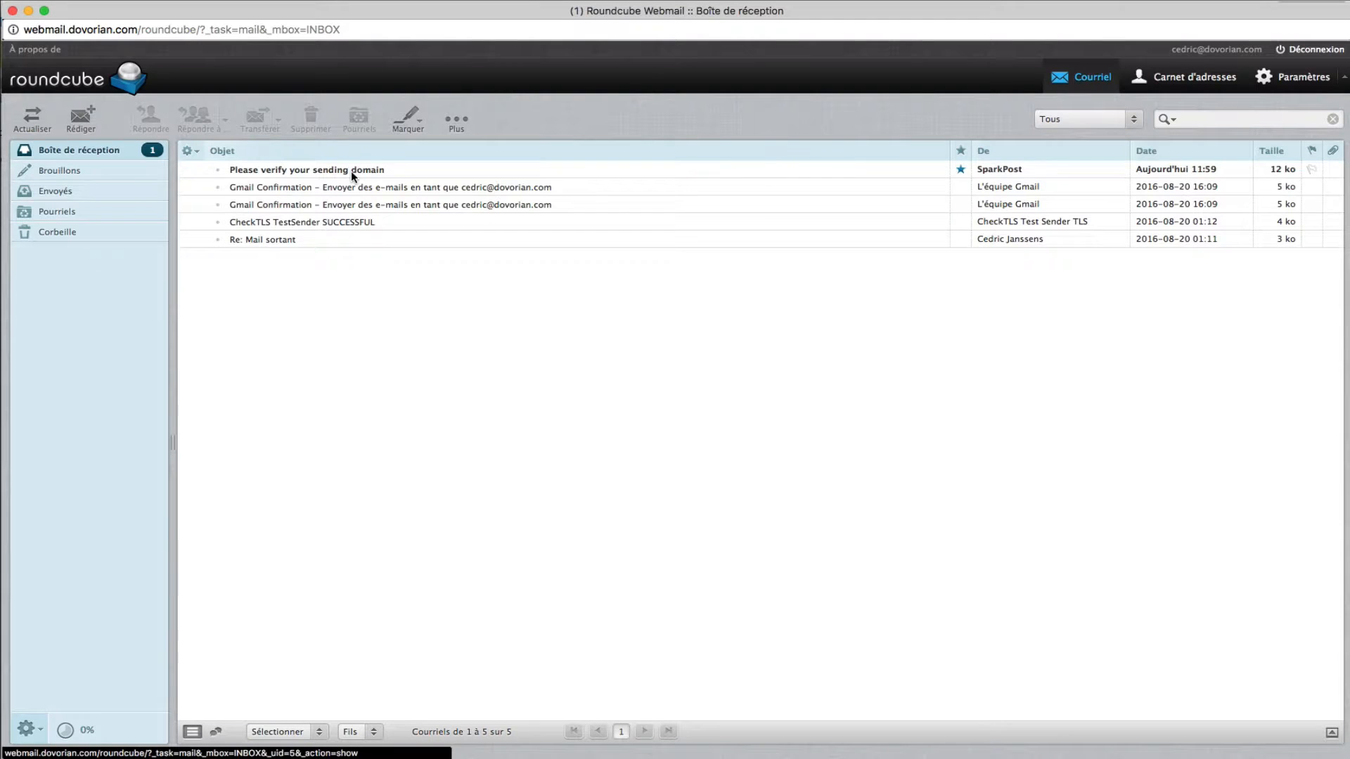
{"action": "left_click", "coordinate": [351, 171]}
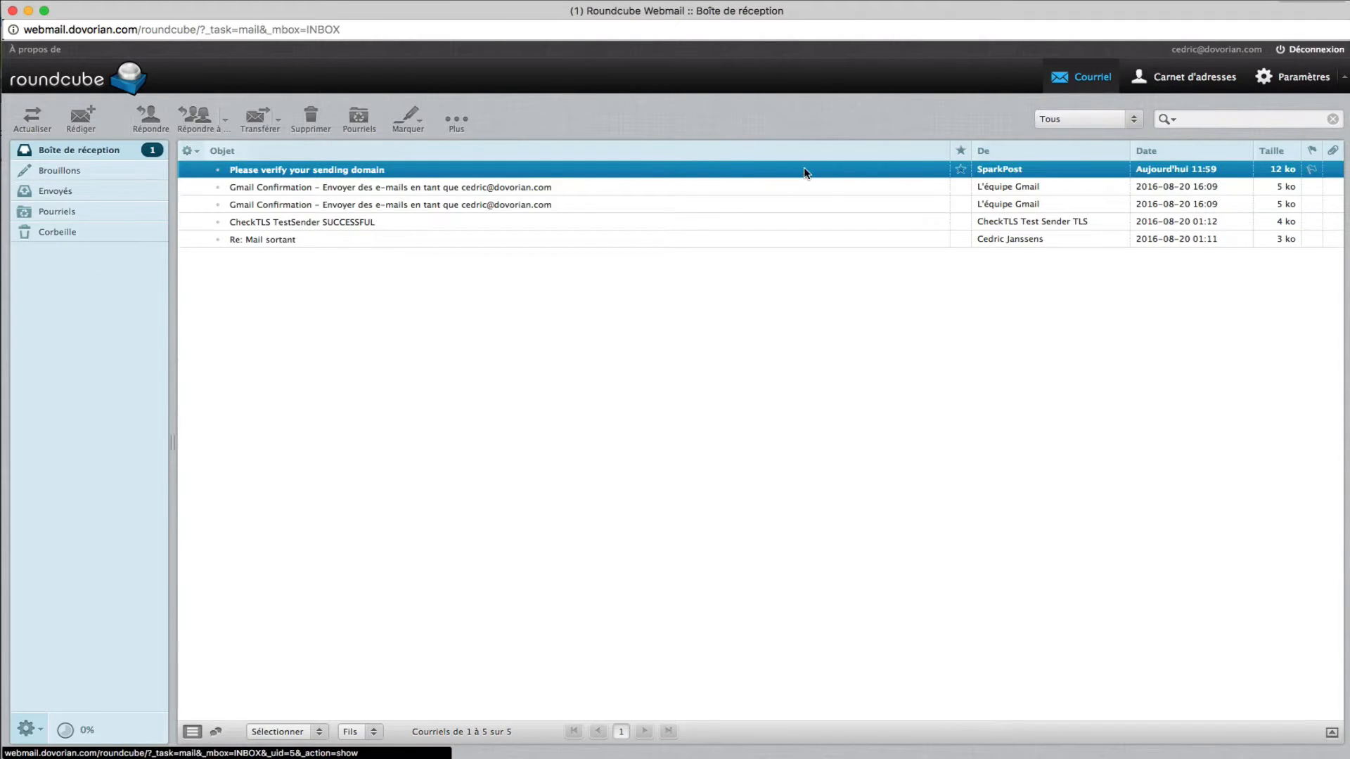
{"action": "double_click", "coordinate": [376, 171]}
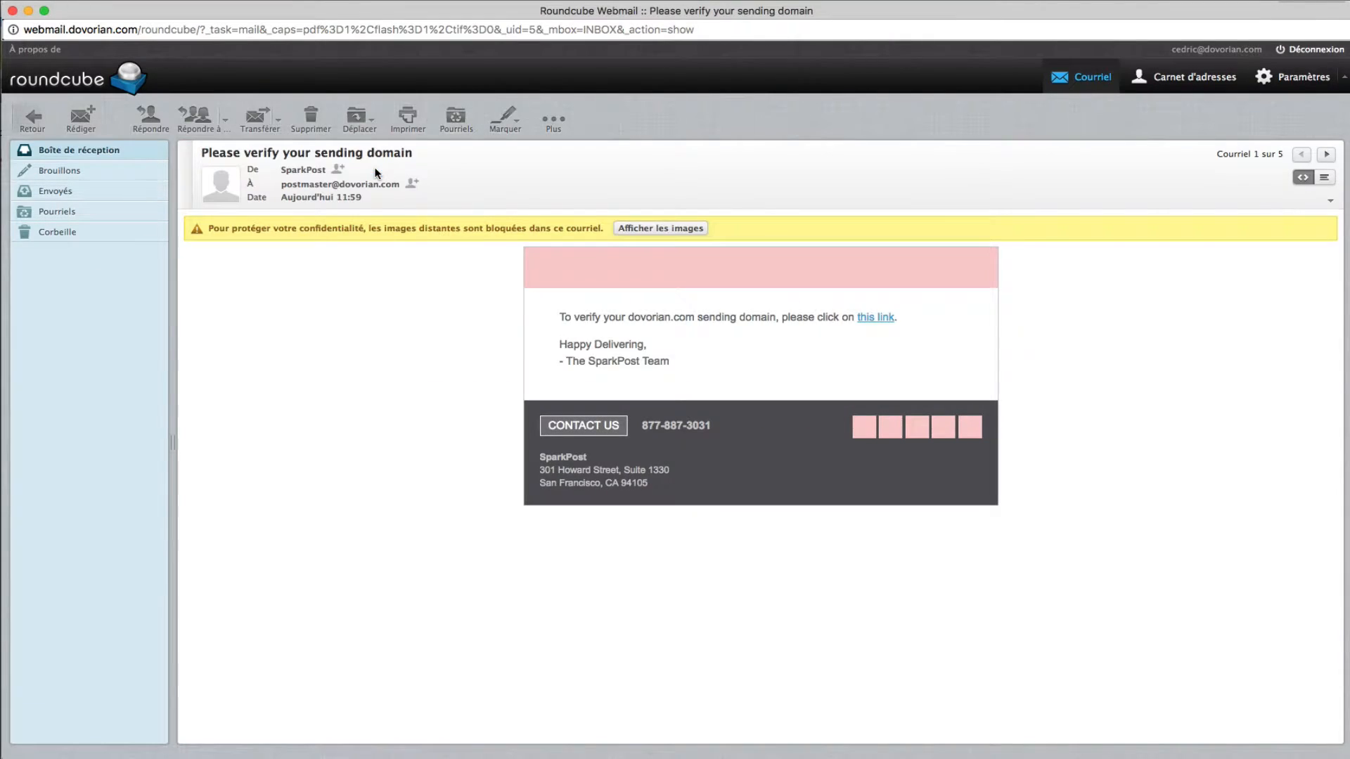
{"action": "left_click", "coordinate": [705, 229]}
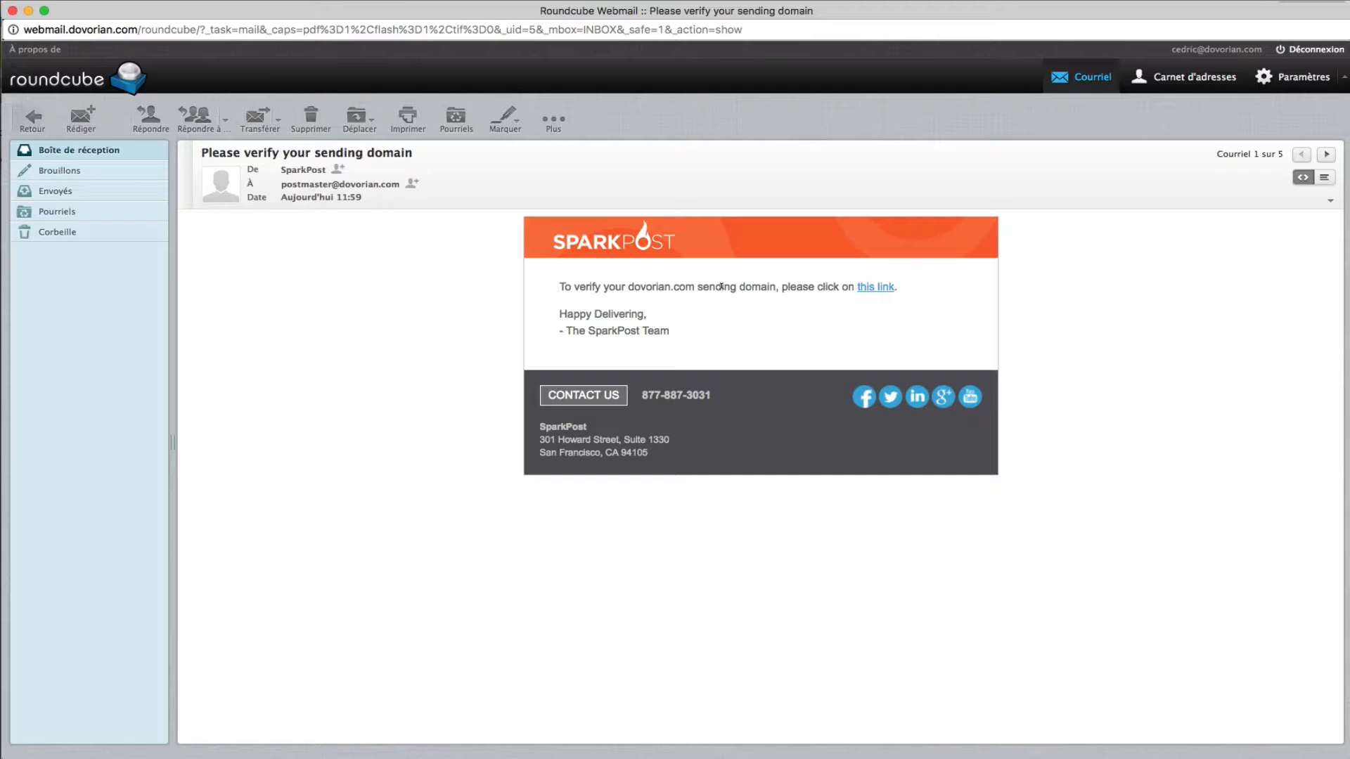
- Open the copied verification link in a new tab and view the account Usage Report
{"action": "right_click", "coordinate": [876, 288]}
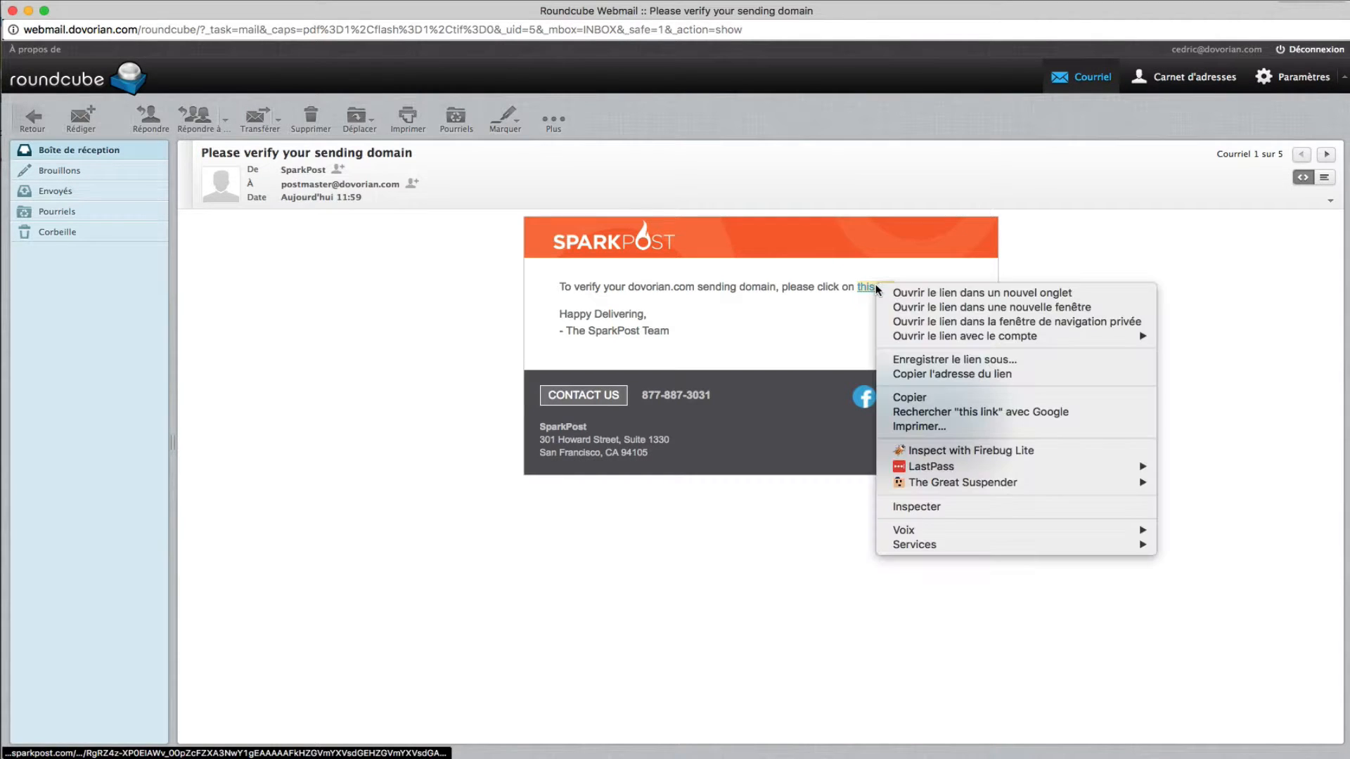
{"action": "right_click", "coordinate": [435, 35]}
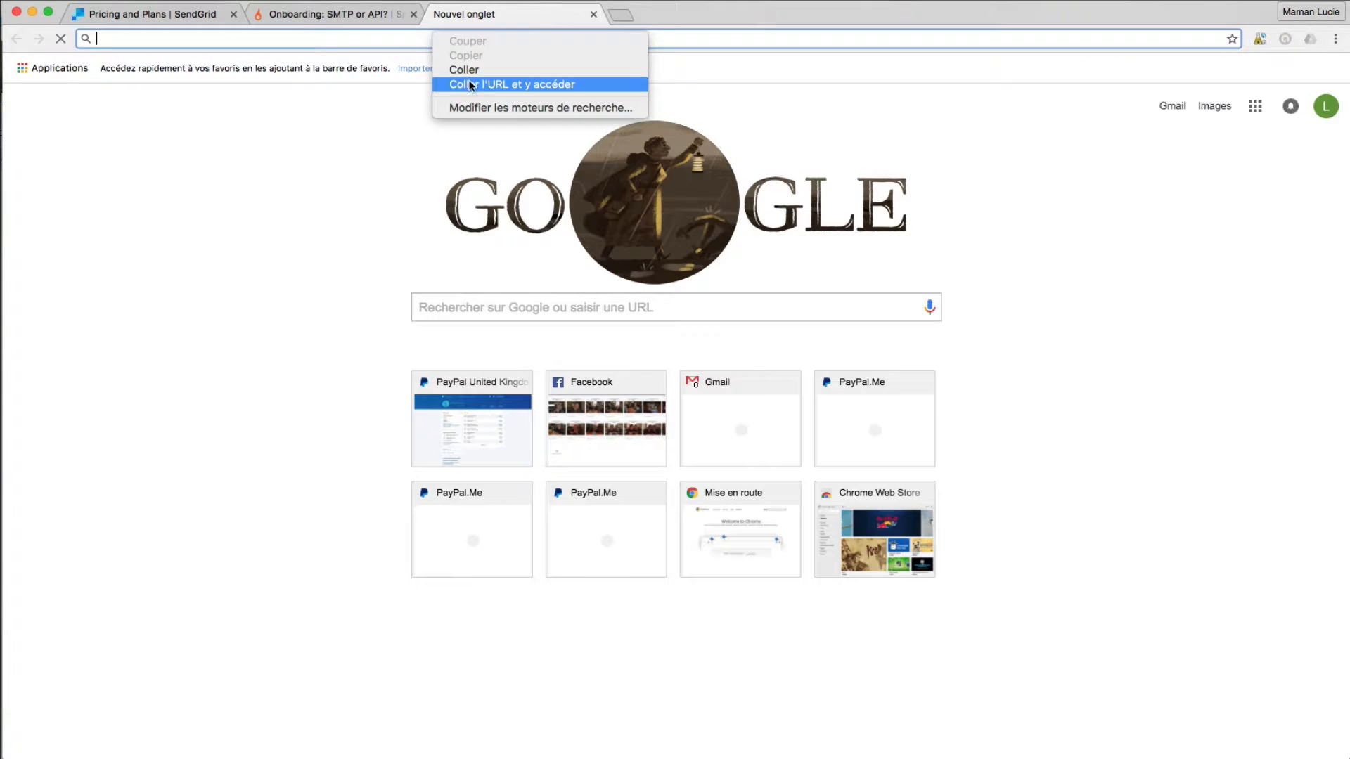
{"action": "left_click", "coordinate": [506, 84]}
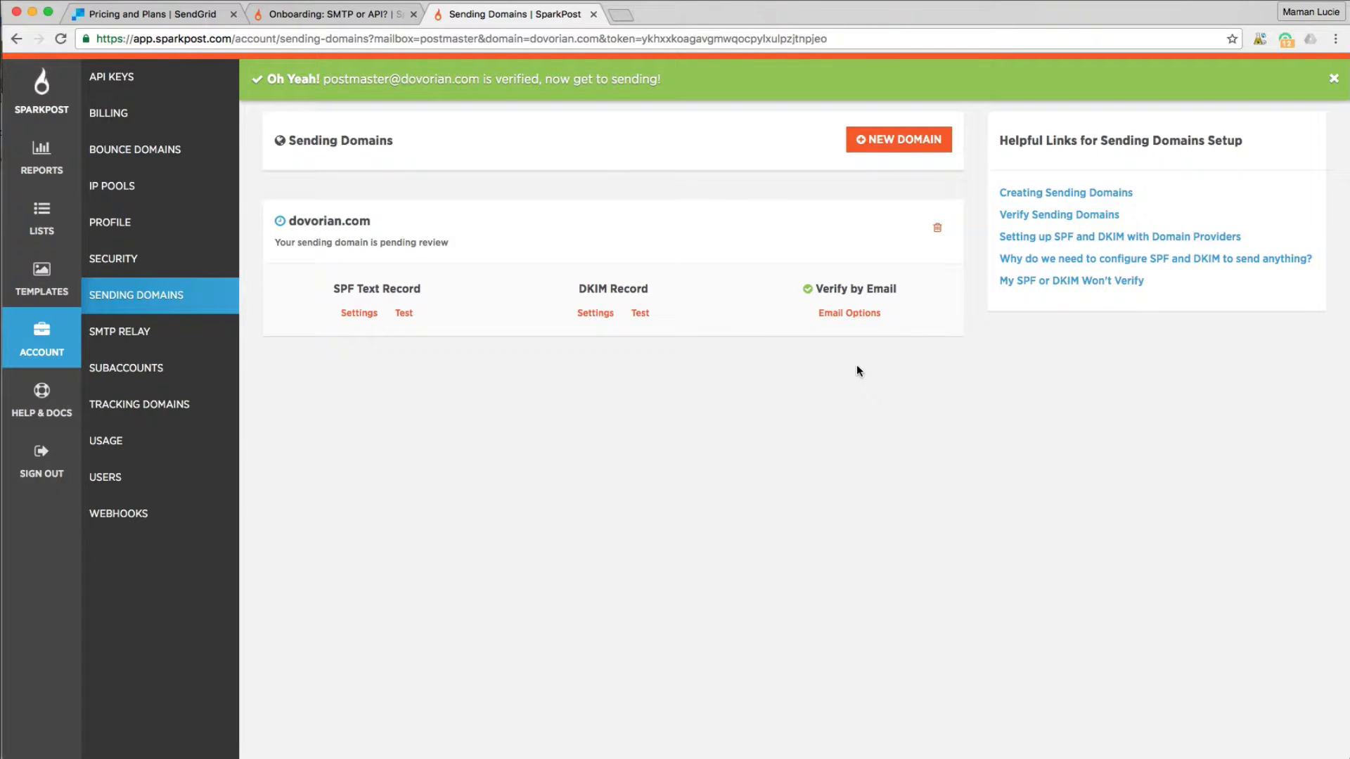
{"action": "left_click", "coordinate": [42, 330]}
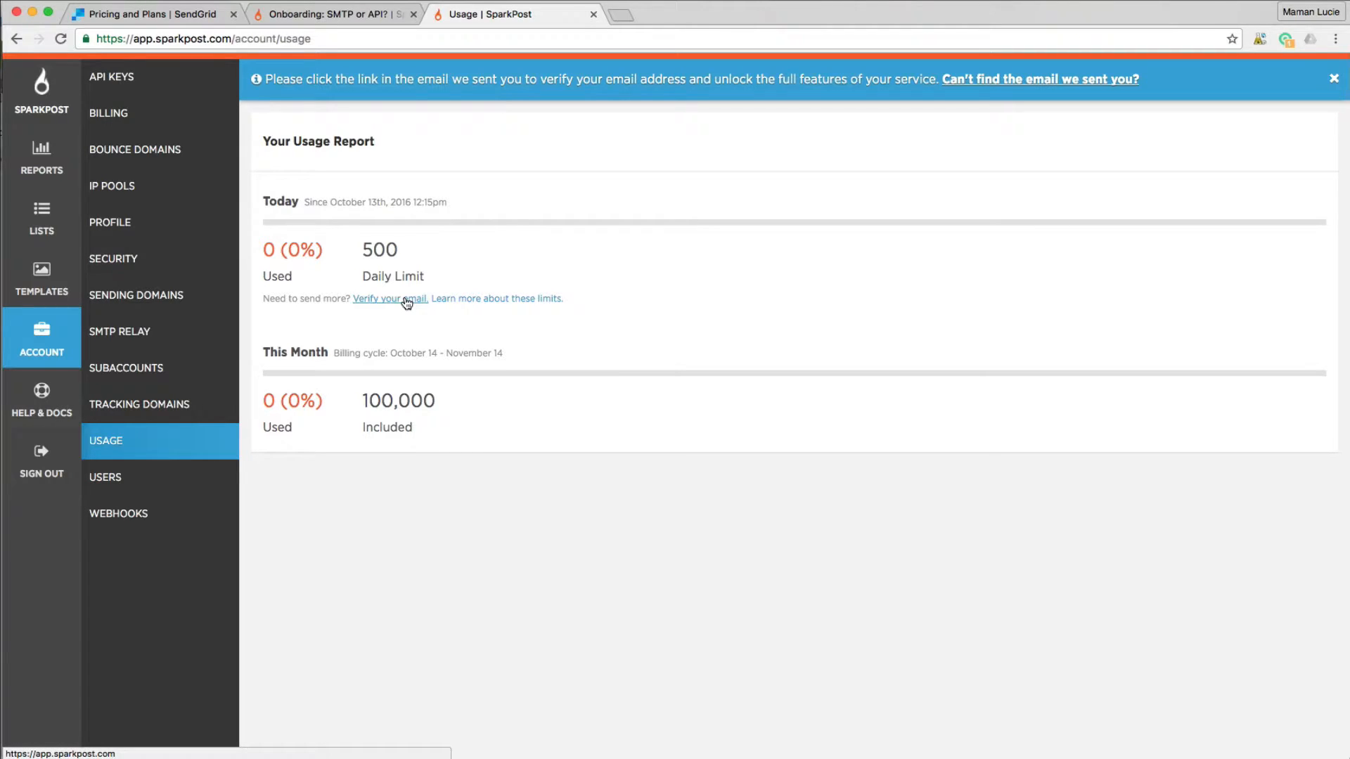
- Resend the address verification email, copy its link, and open it in Chrome
{"action": "left_click", "coordinate": [406, 300]}
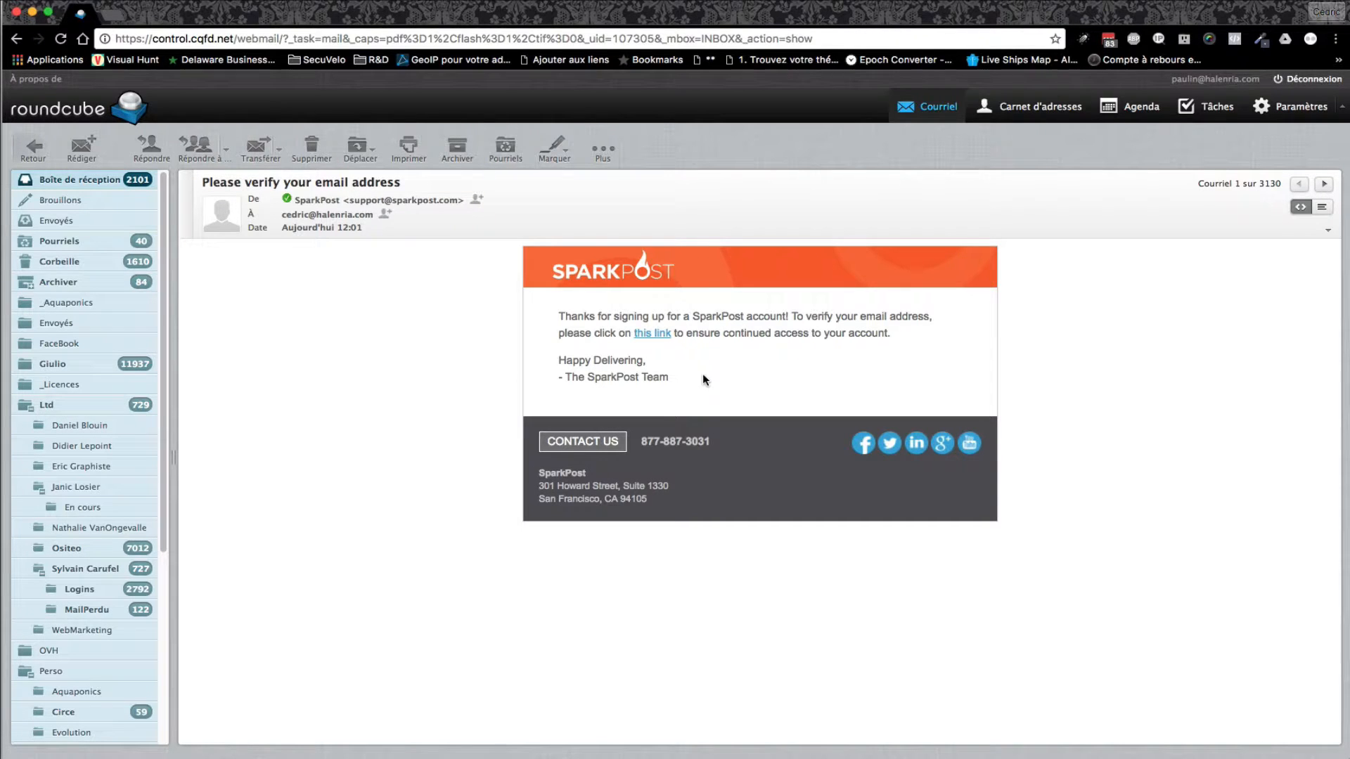
{"action": "right_click", "coordinate": [663, 336]}
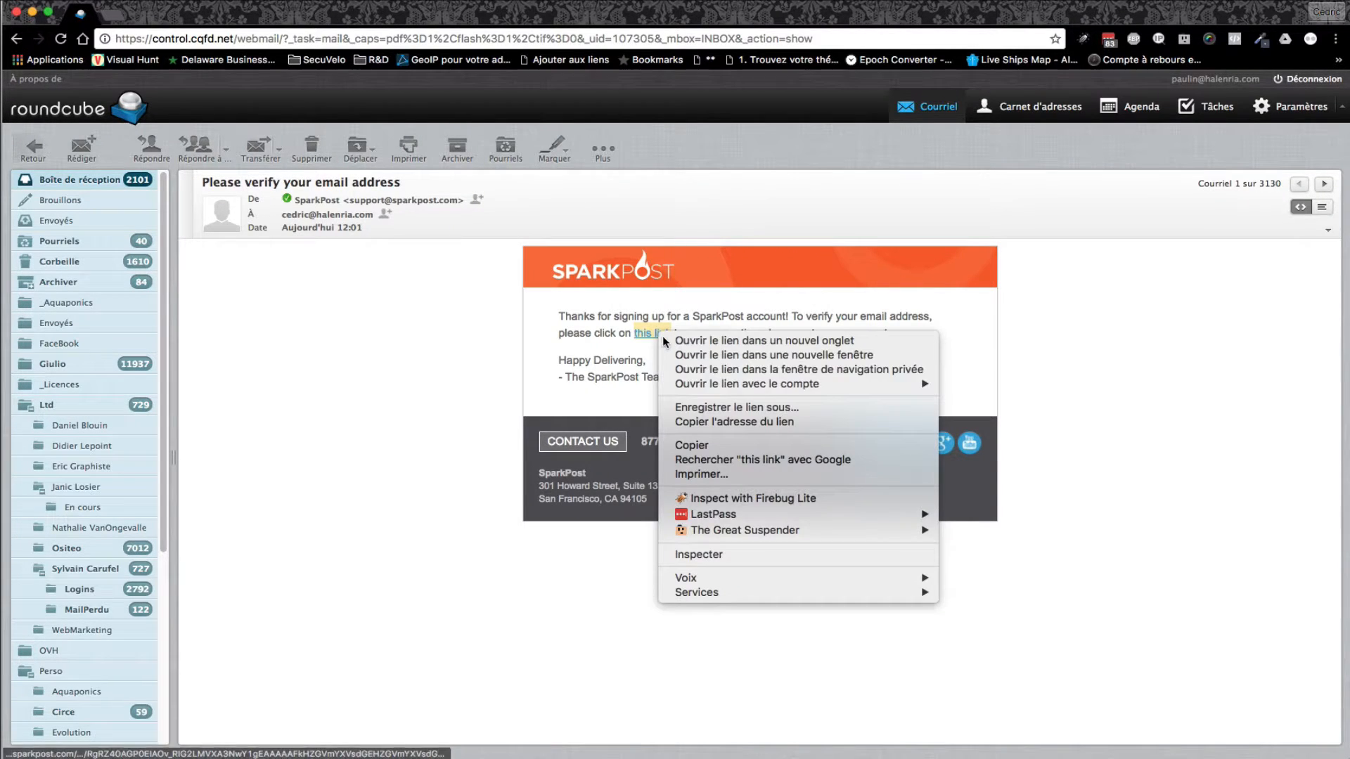
{"action": "left_click", "coordinate": [728, 420]}
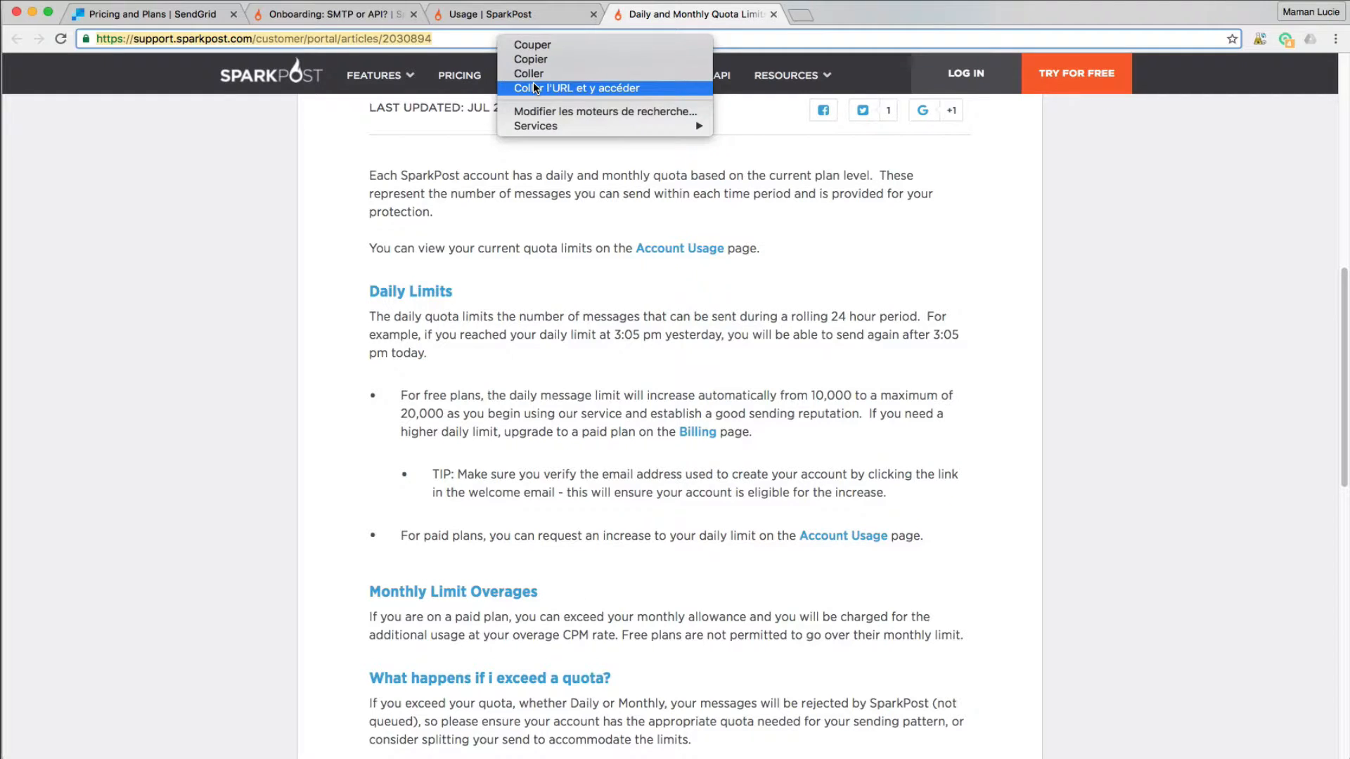
{"action": "left_click", "coordinate": [533, 88]}
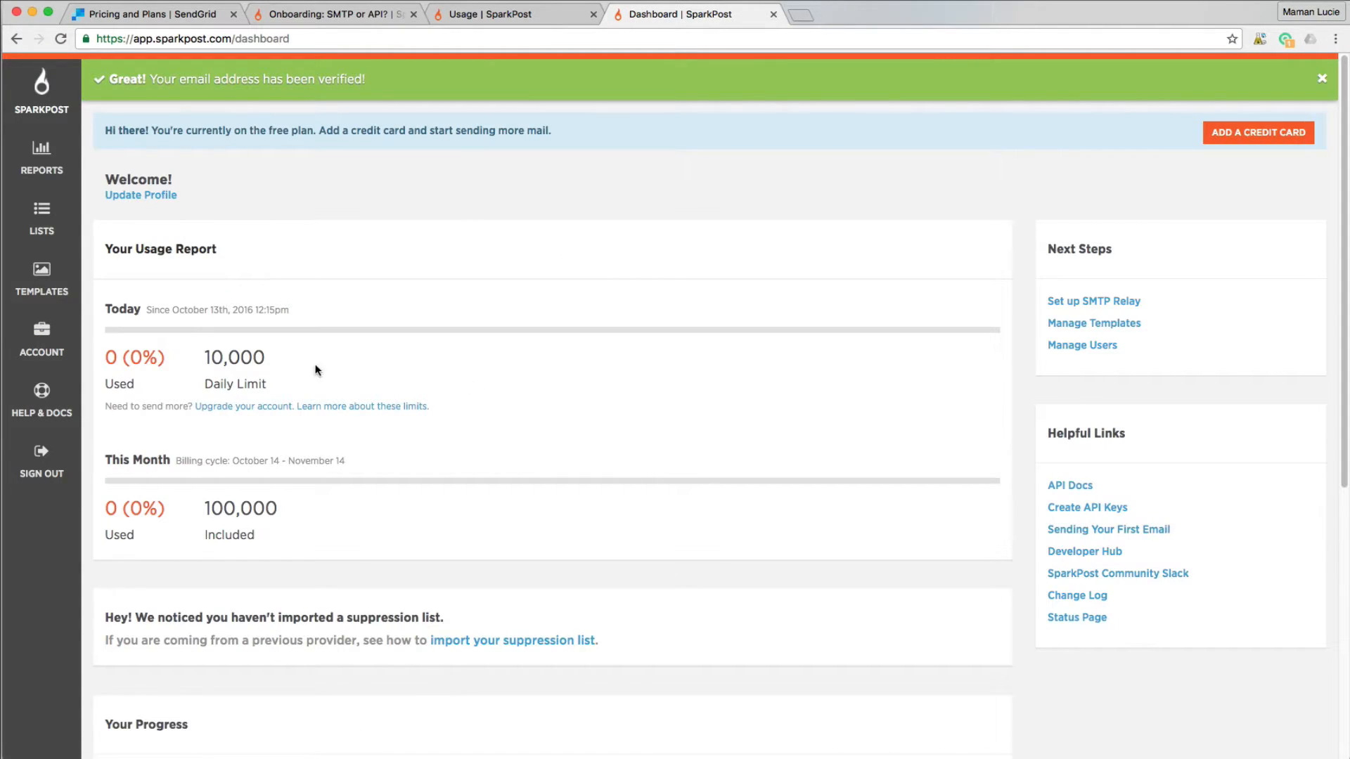
- Highlight the 10,000 daily limit and 100,000 monthly allowance in the quota article
{"action": "left_click_drag", "start_coordinate": [208, 352], "coordinate": [265, 357]}
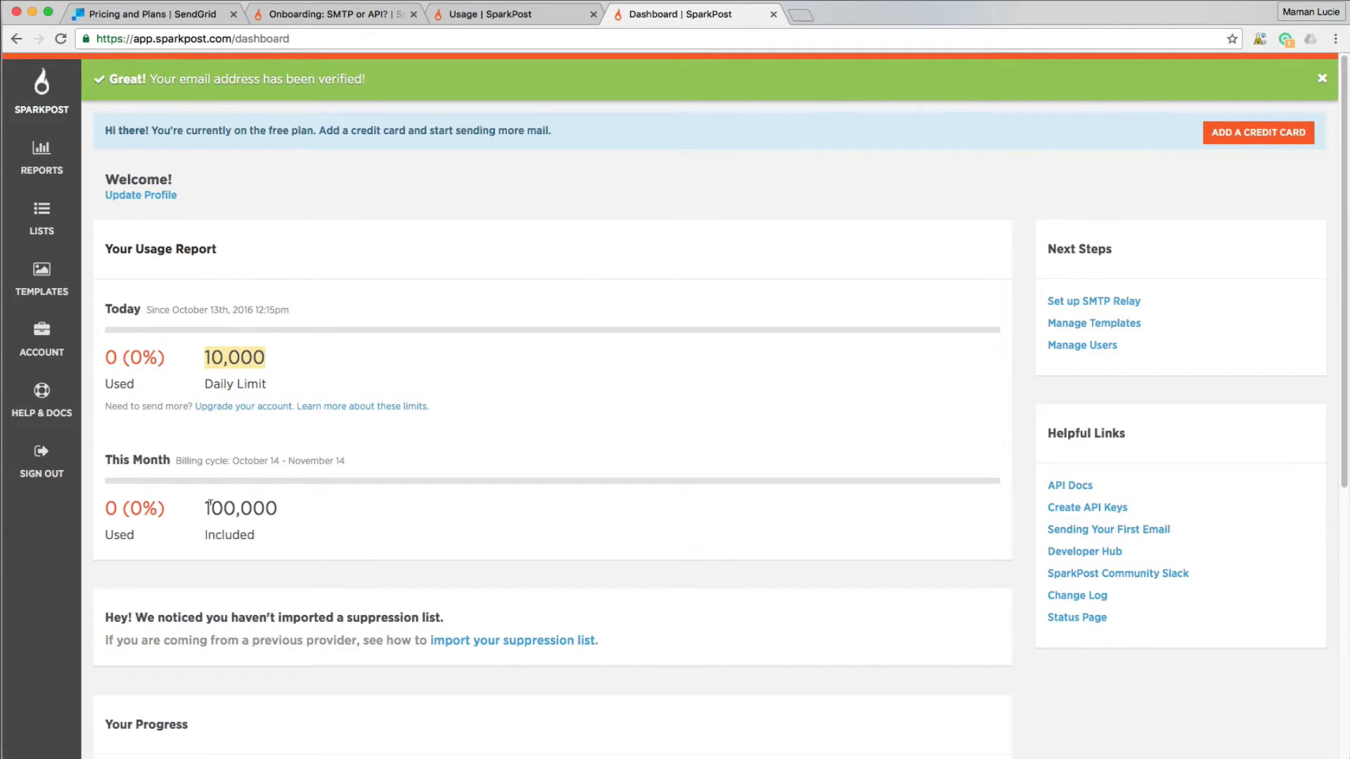
{"action": "left_click_drag", "start_coordinate": [205, 507], "coordinate": [288, 505]}
{"action": "left_click", "coordinate": [289, 505]}
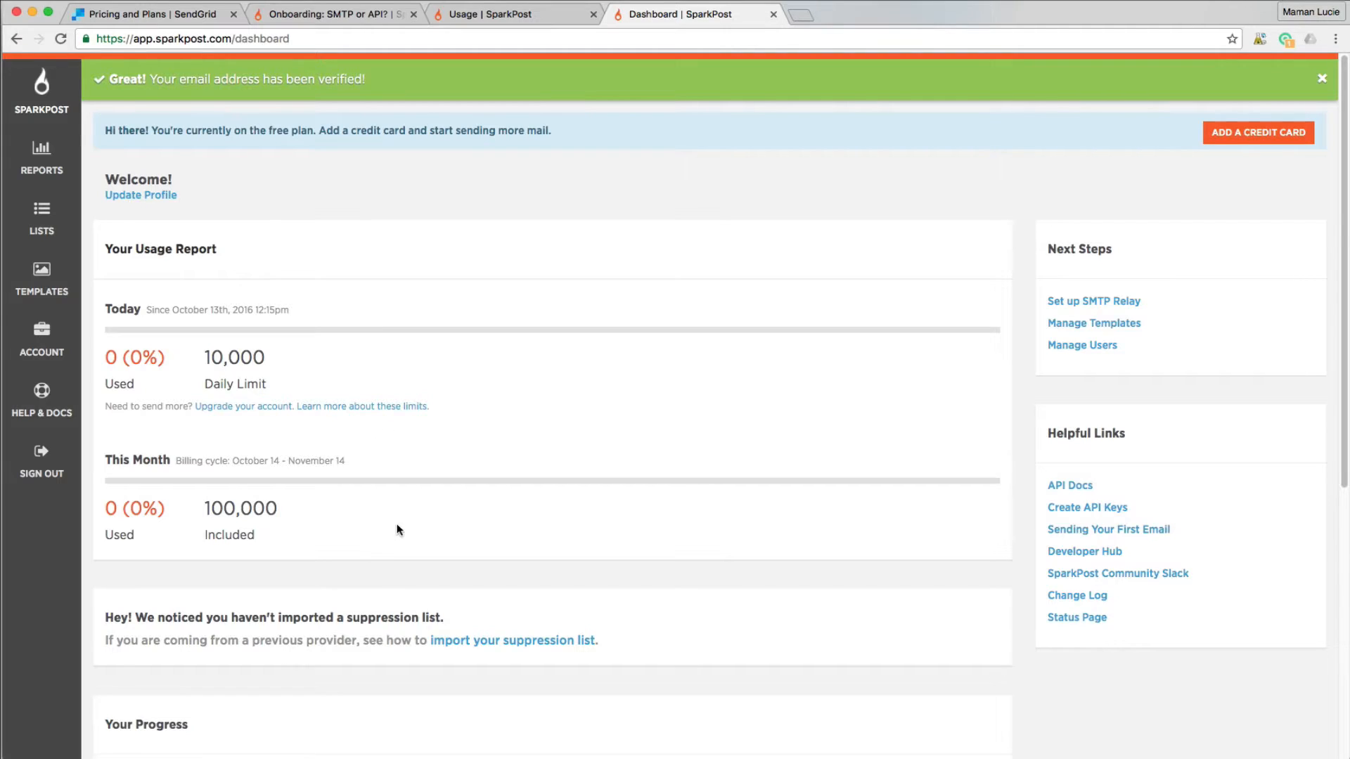
- Review the custom bounce domain article and mark the example bounces CNAME record
{"action": "scroll", "coordinate": [393, 514], "scroll_direction": "down", "scroll_amount": 4}
{"action": "scroll", "coordinate": [468, 577], "scroll_direction": "down", "scroll_amount": 3}
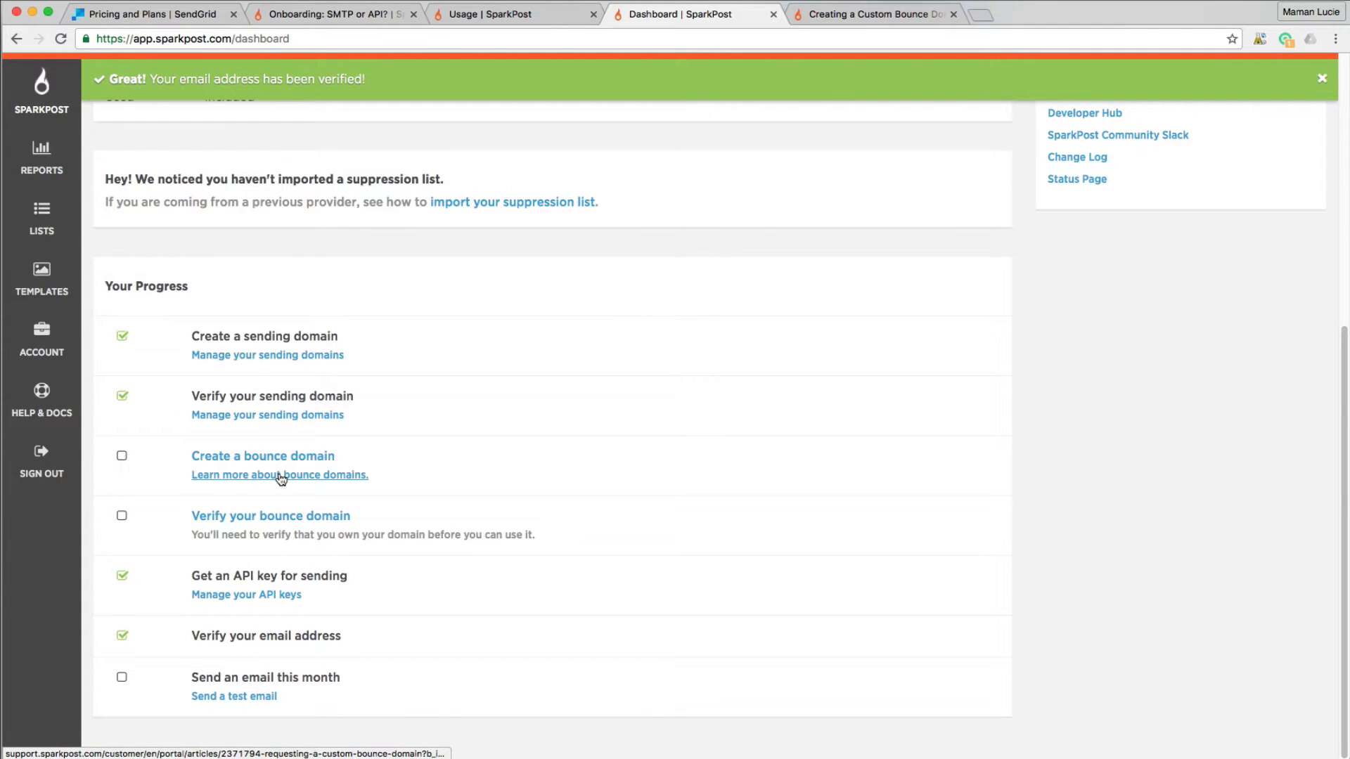
{"action": "left_click", "coordinate": [876, 13]}
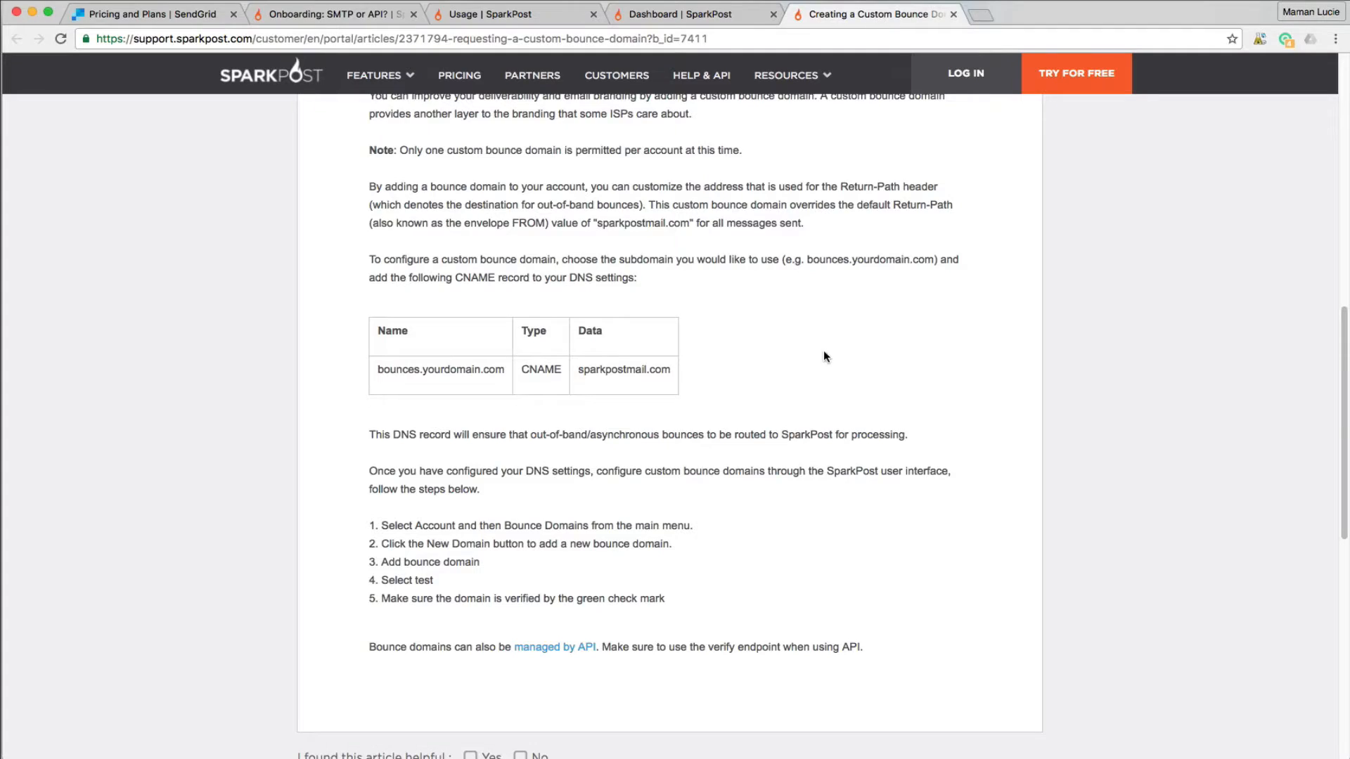
{"action": "left_click_drag", "start_coordinate": [379, 365], "coordinate": [662, 367]}
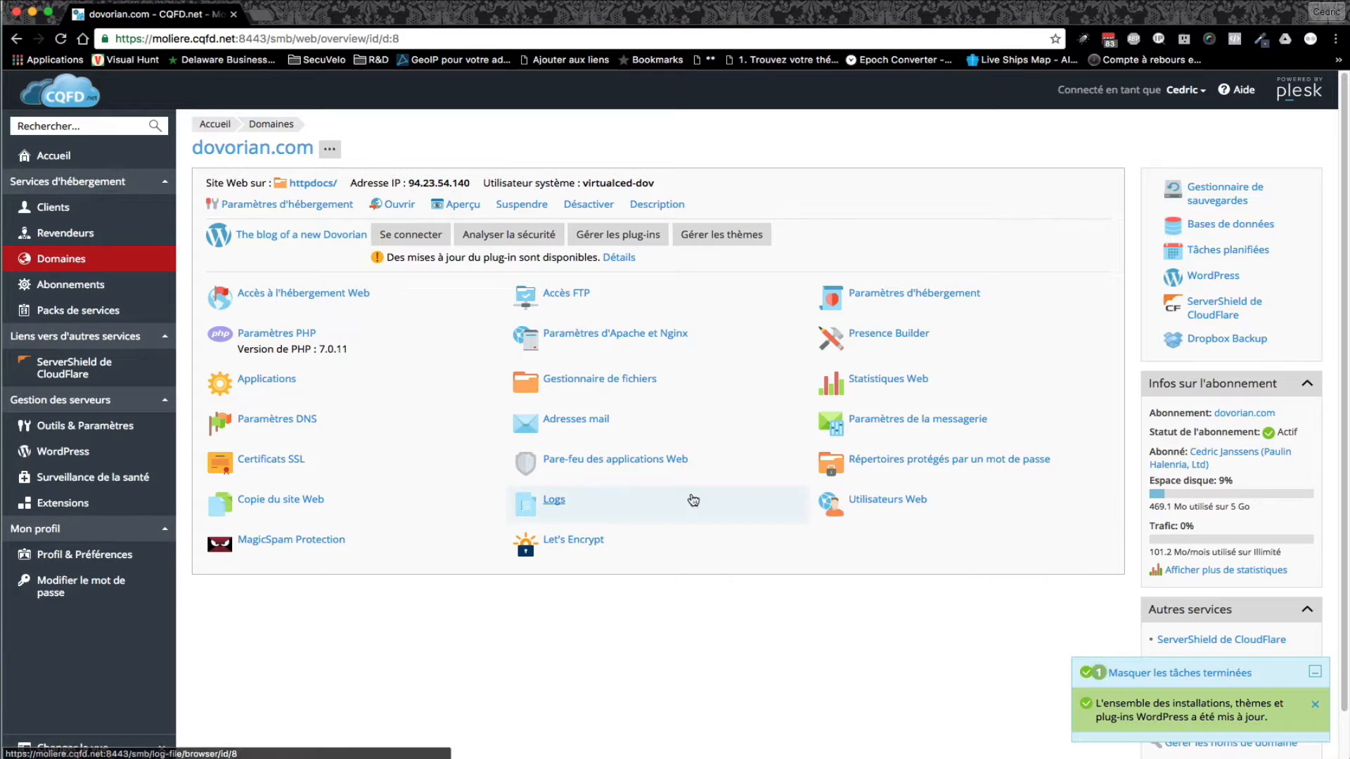
- Add a dovorian.com CNAME record with host bounces pointing to sparkpostmail.com
{"action": "left_click", "coordinate": [300, 422]}
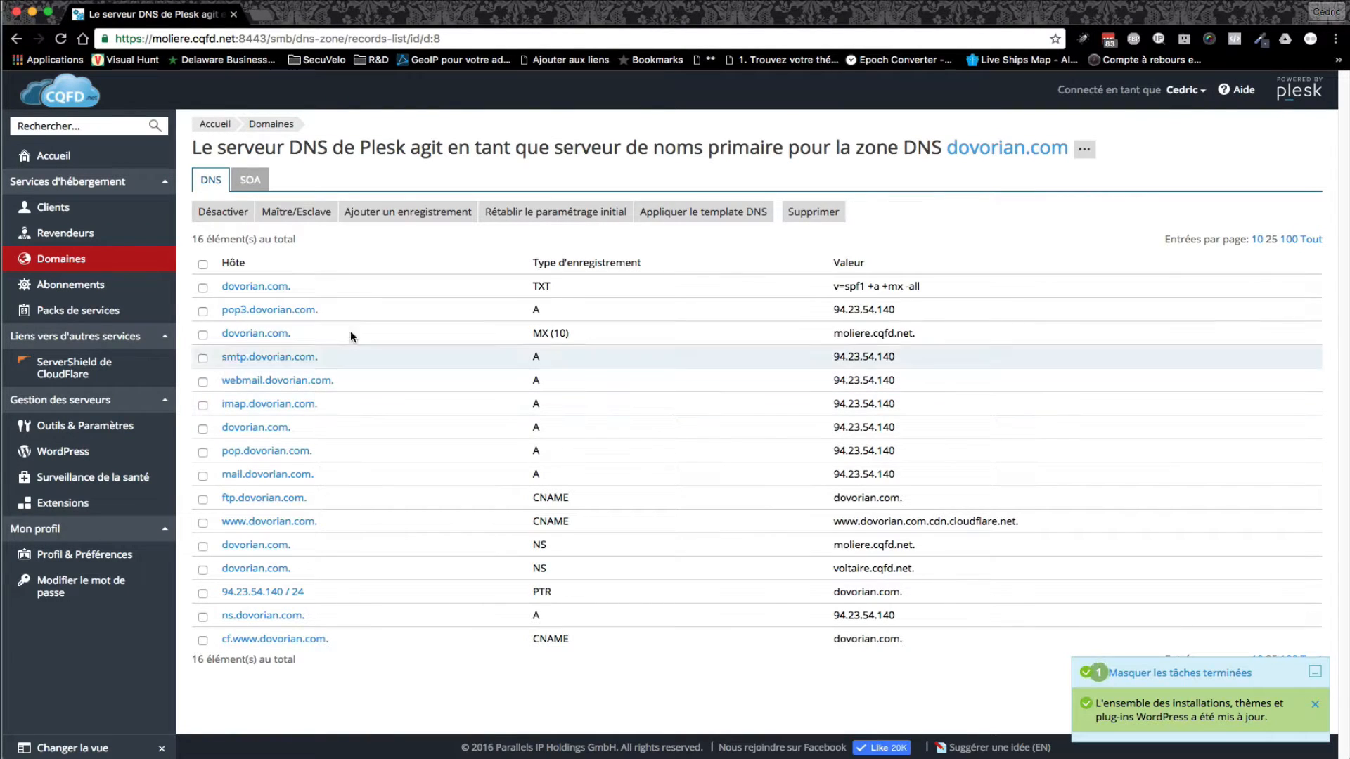
{"action": "left_click", "coordinate": [428, 215]}
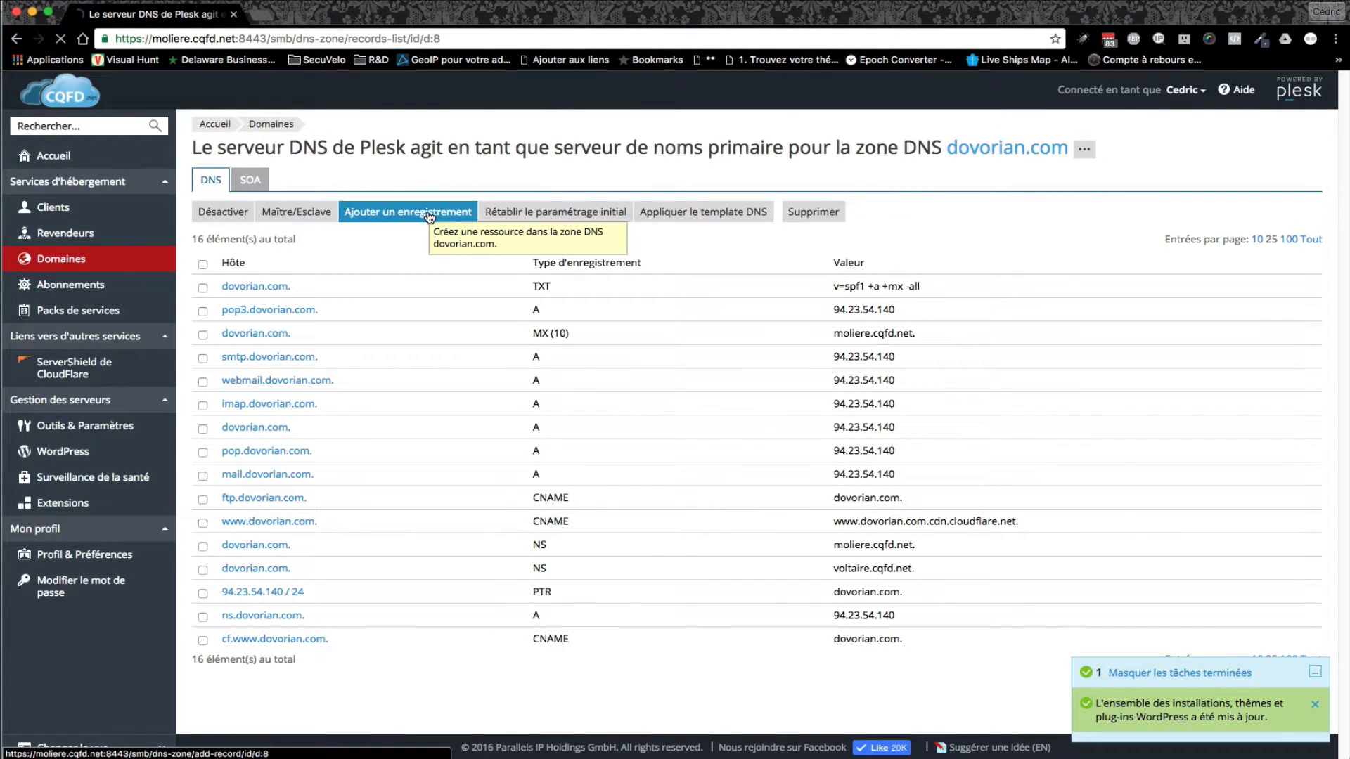
{"action": "left_click", "coordinate": [415, 205]}
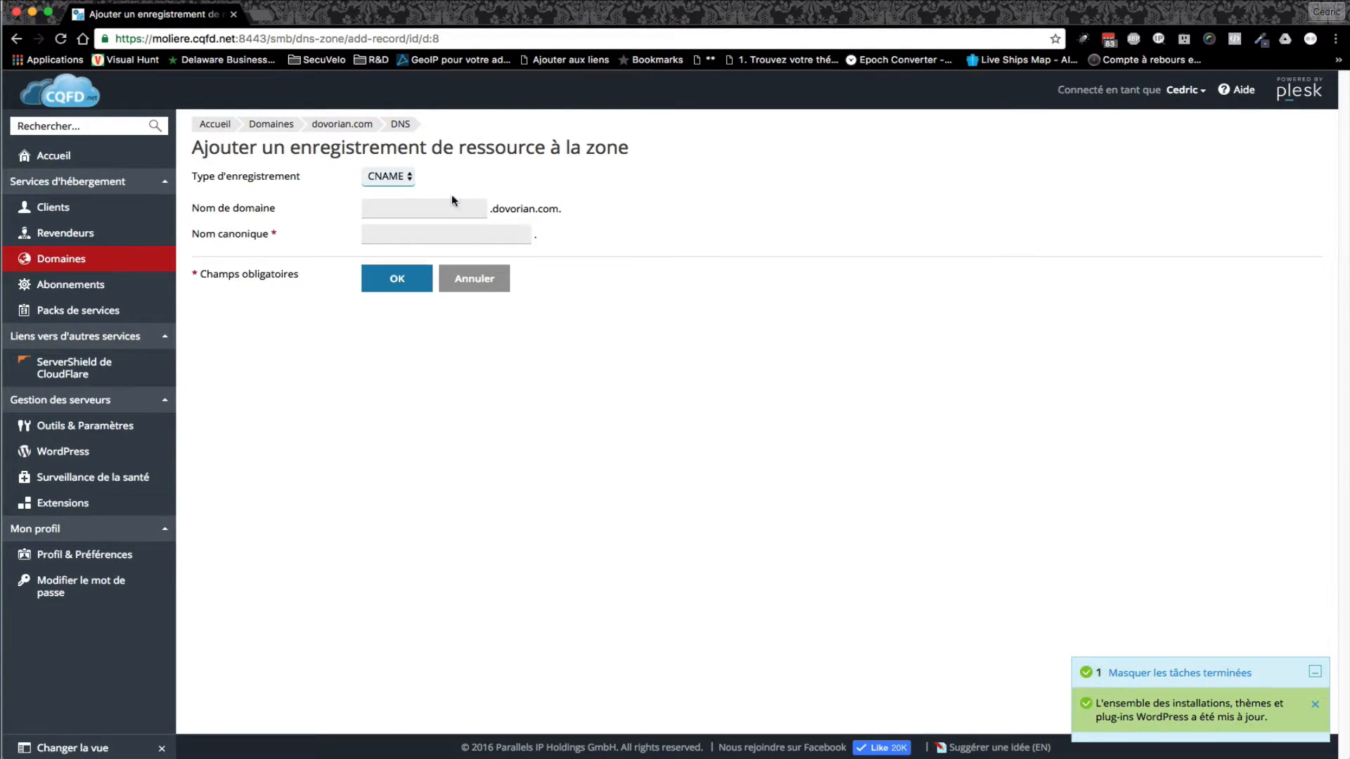
{"action": "left_click", "coordinate": [422, 205]}
{"action": "type", "text": "bounces"}
{"action": "left_click", "coordinate": [468, 232]}
{"action": "type", "text": "sparkpostmail.com"}
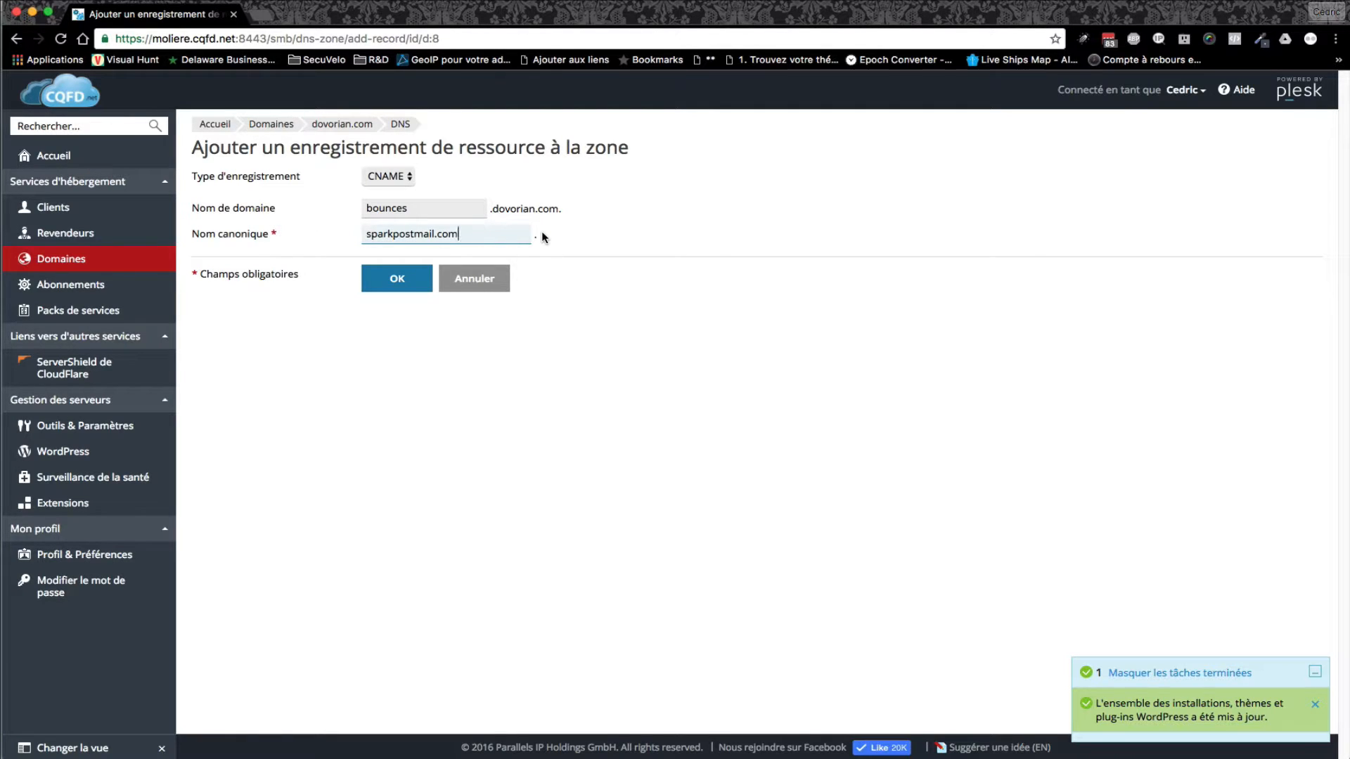
{"action": "left_click", "coordinate": [398, 284]}
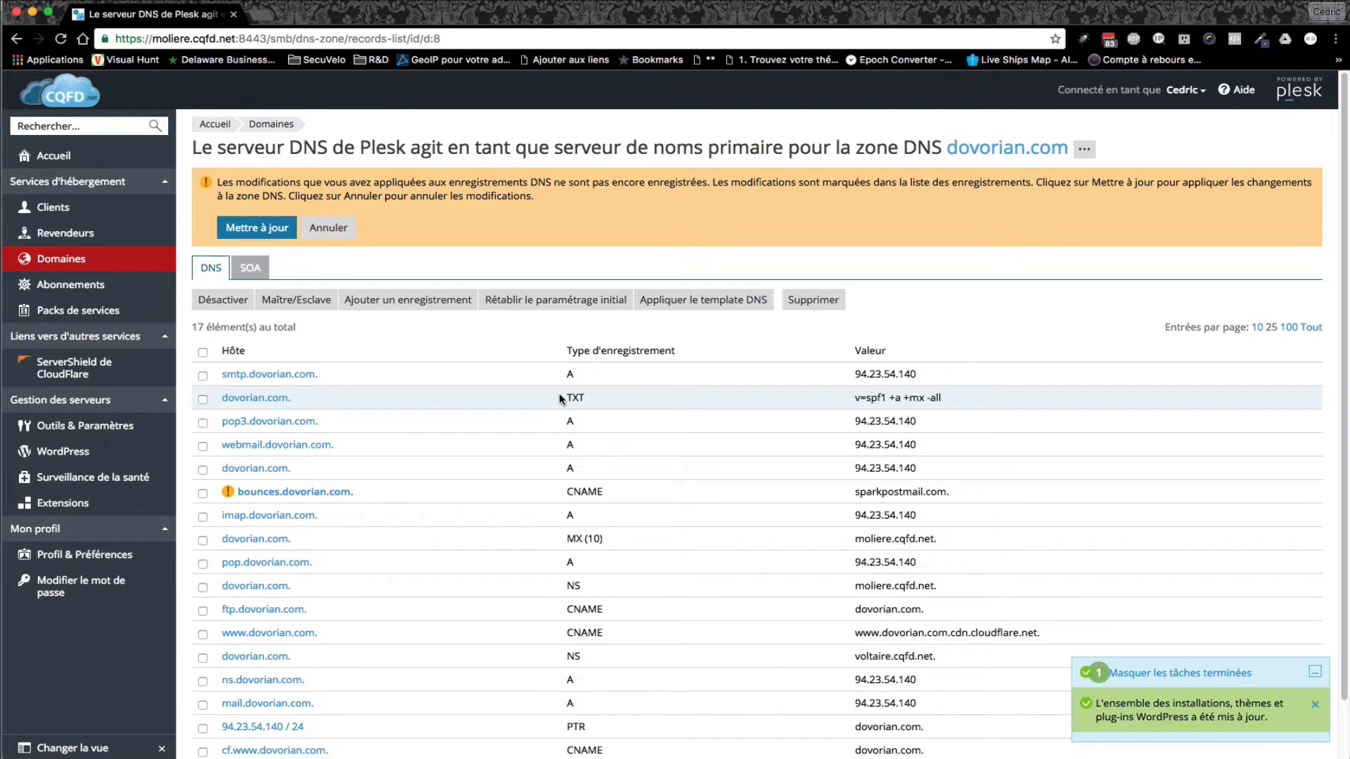
- Recheck the bounce domain article, then apply the pending DNS zone changes in Plesk
{"action": "scroll", "coordinate": [463, 494], "scroll_direction": "down", "scroll_amount": 1}
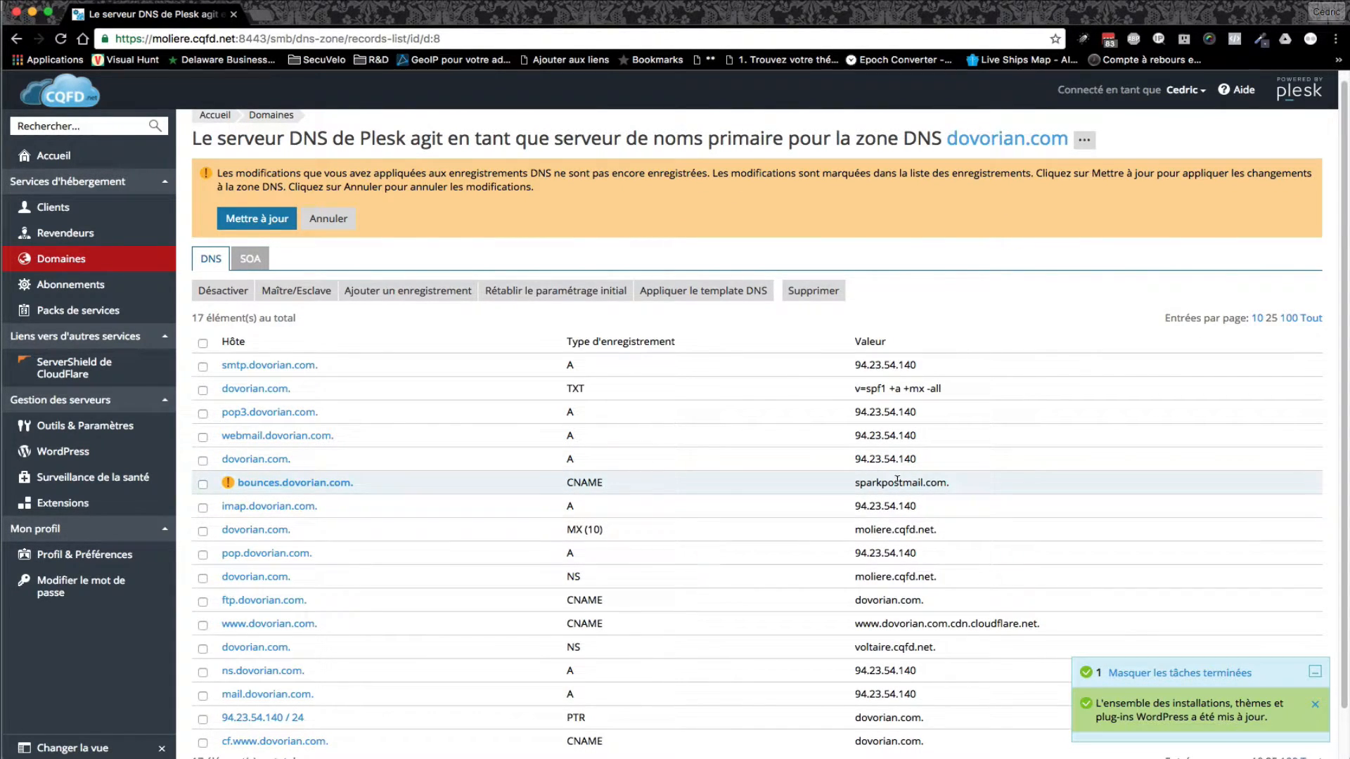
{"action": "mouse_move", "coordinate": [297, 758]}
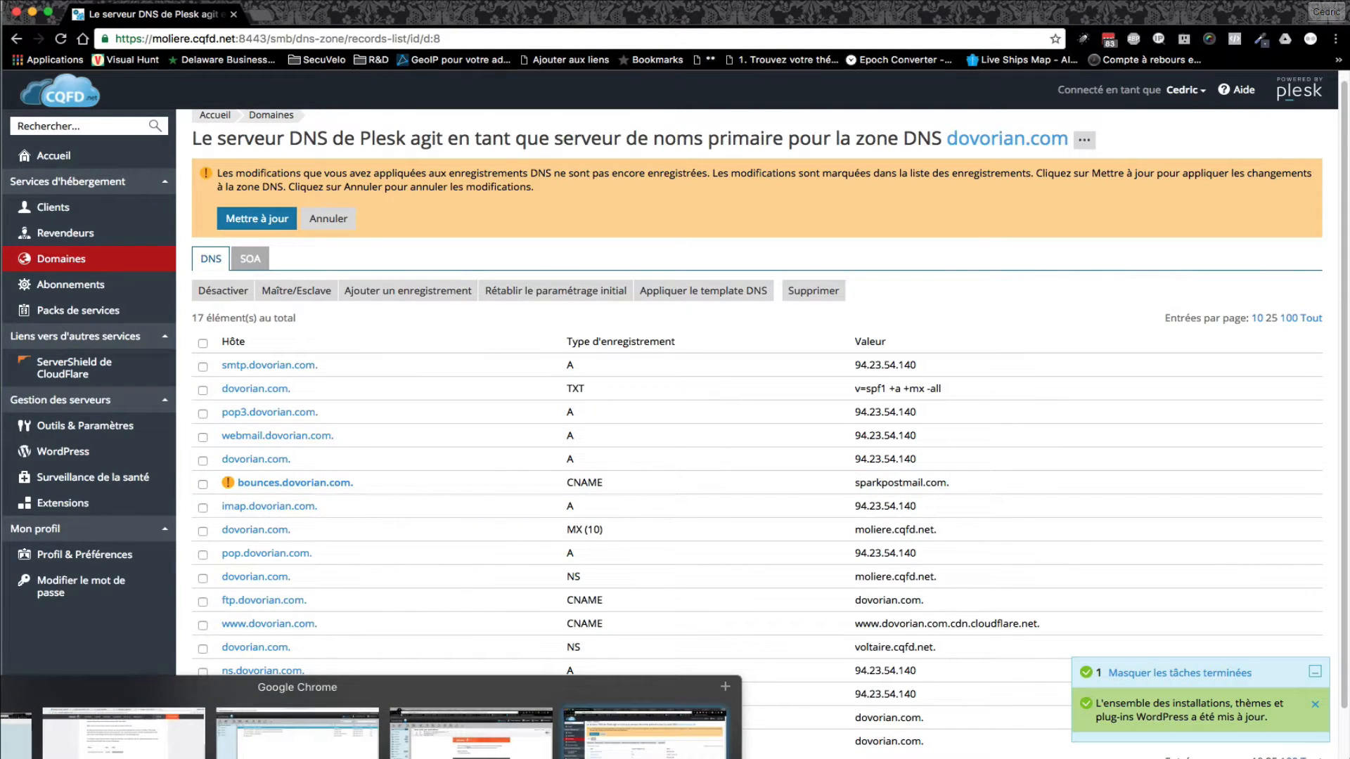
{"action": "left_click", "coordinate": [124, 735]}
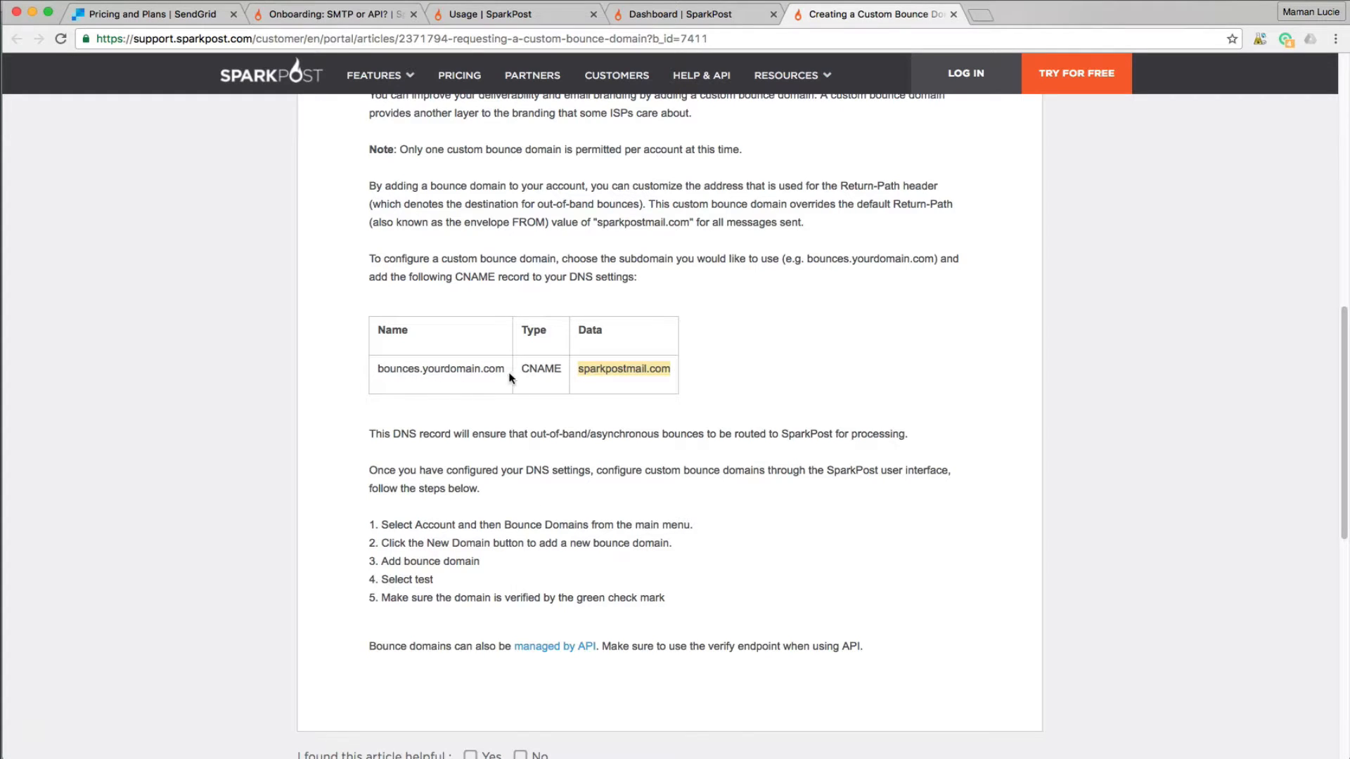
{"action": "mouse_move", "coordinate": [296, 758]}
{"action": "left_click", "coordinate": [651, 731]}
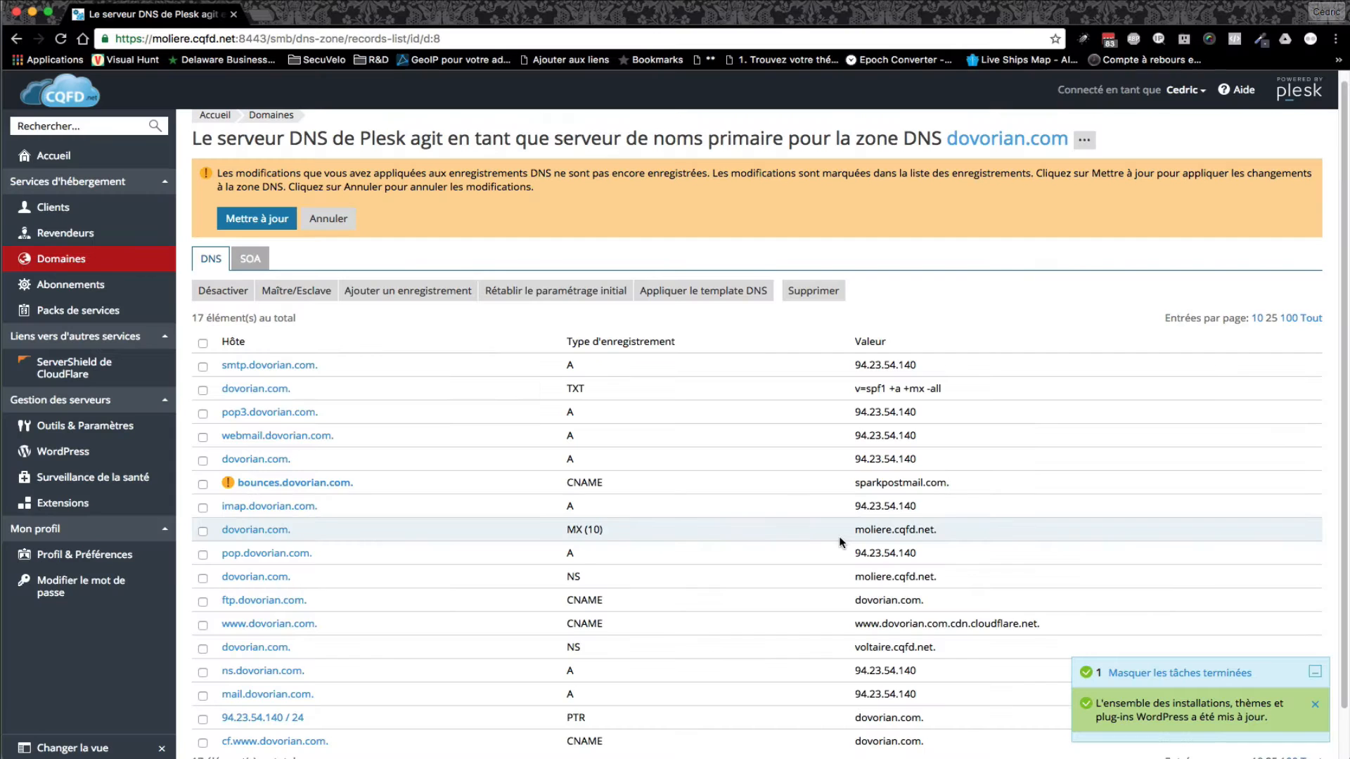
{"action": "left_click", "coordinate": [271, 219]}
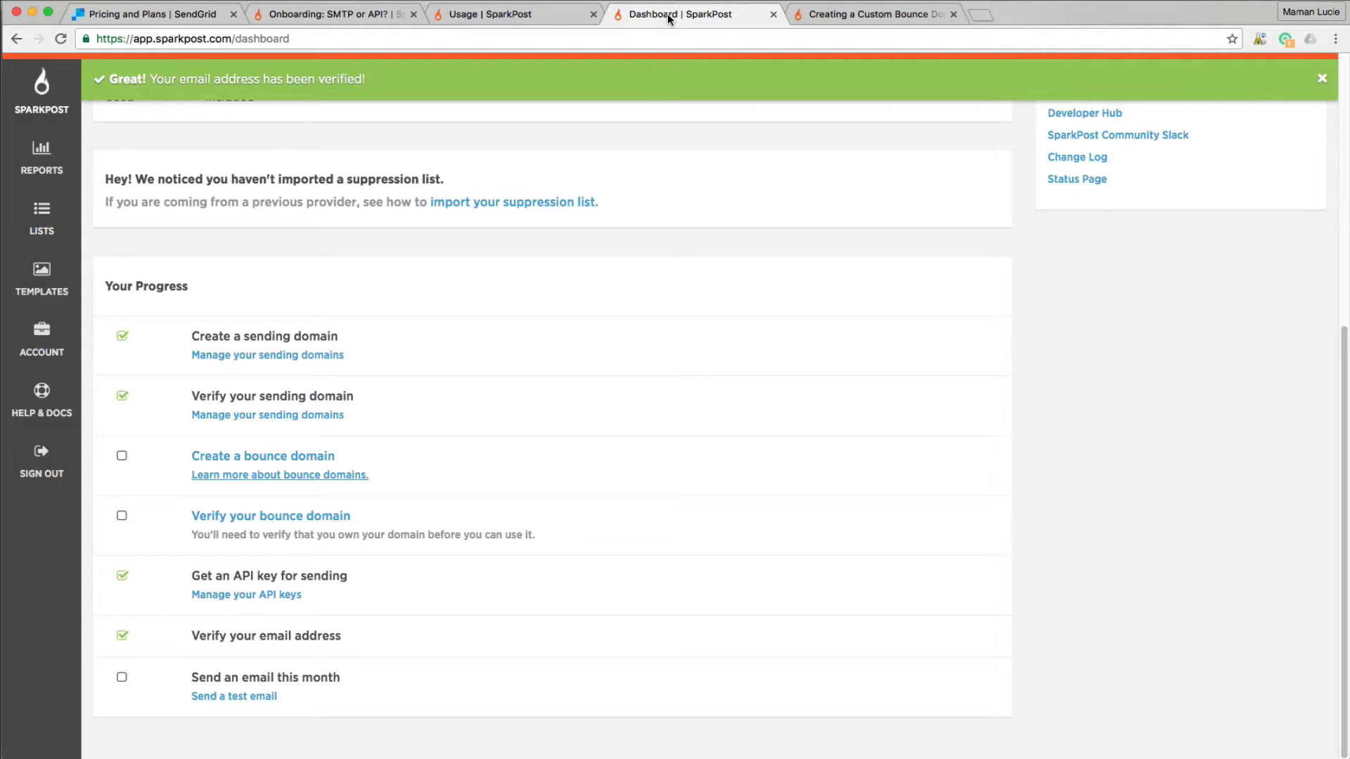
- Add bounces.dovorian.com as a bounce domain and test its CNAME record pointing to sparkpostmail.com
{"action": "left_click", "coordinate": [224, 457]}
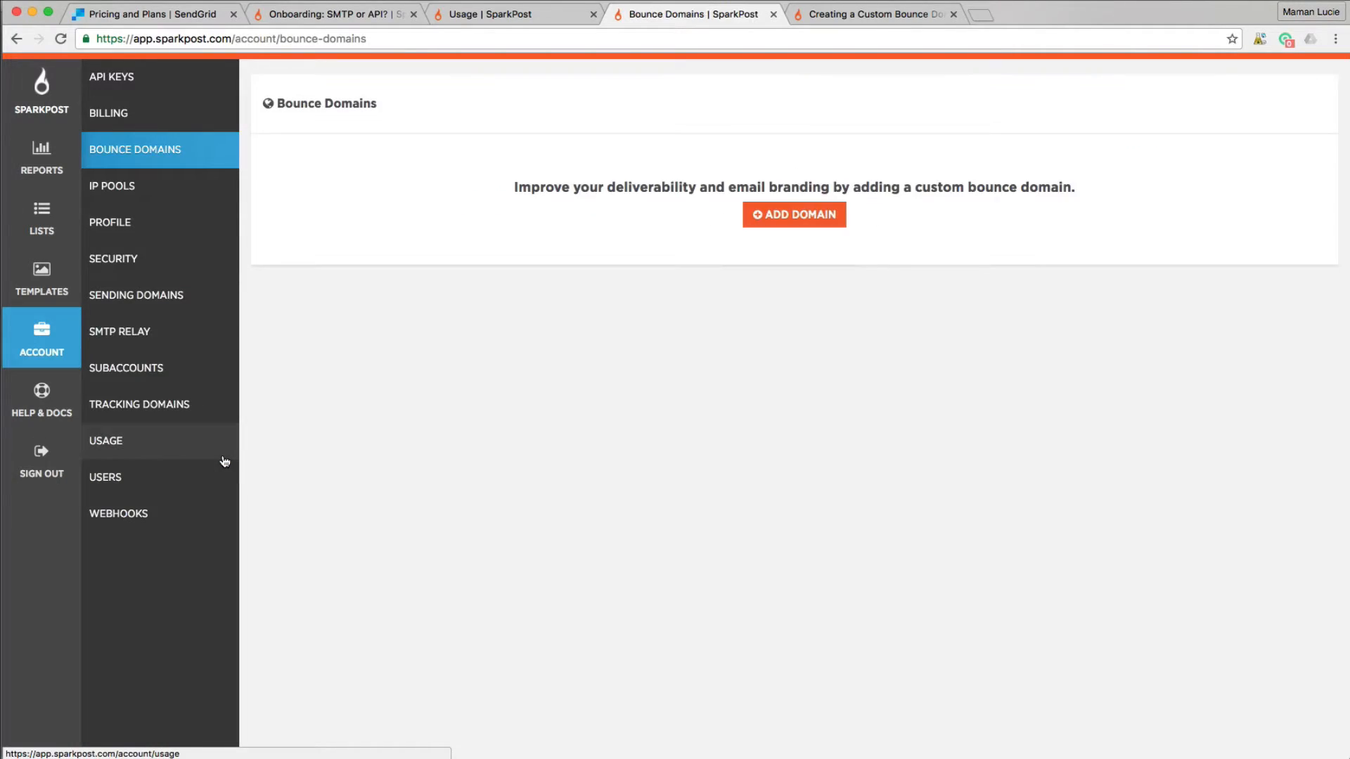
{"action": "left_click", "coordinate": [802, 217]}
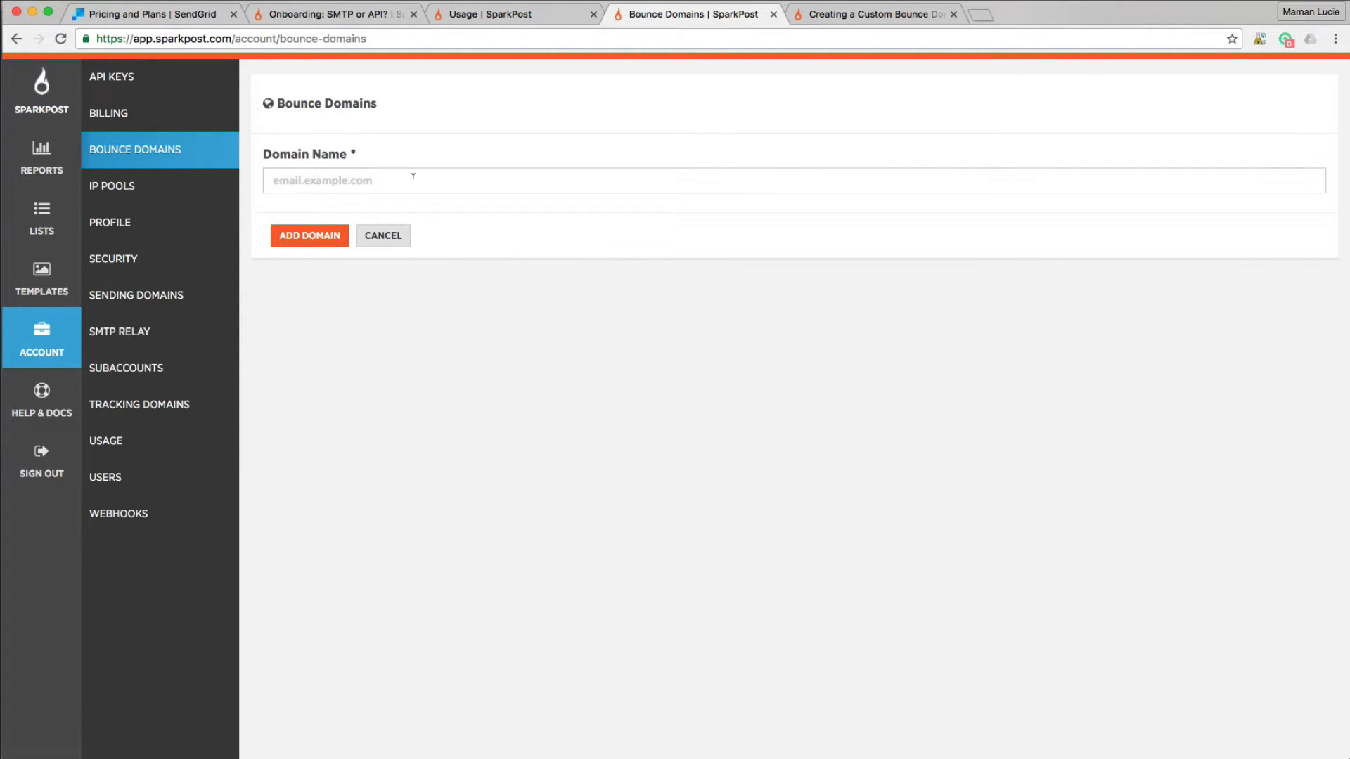
{"action": "left_click", "coordinate": [412, 176]}
{"action": "type", "text": "bounces"}
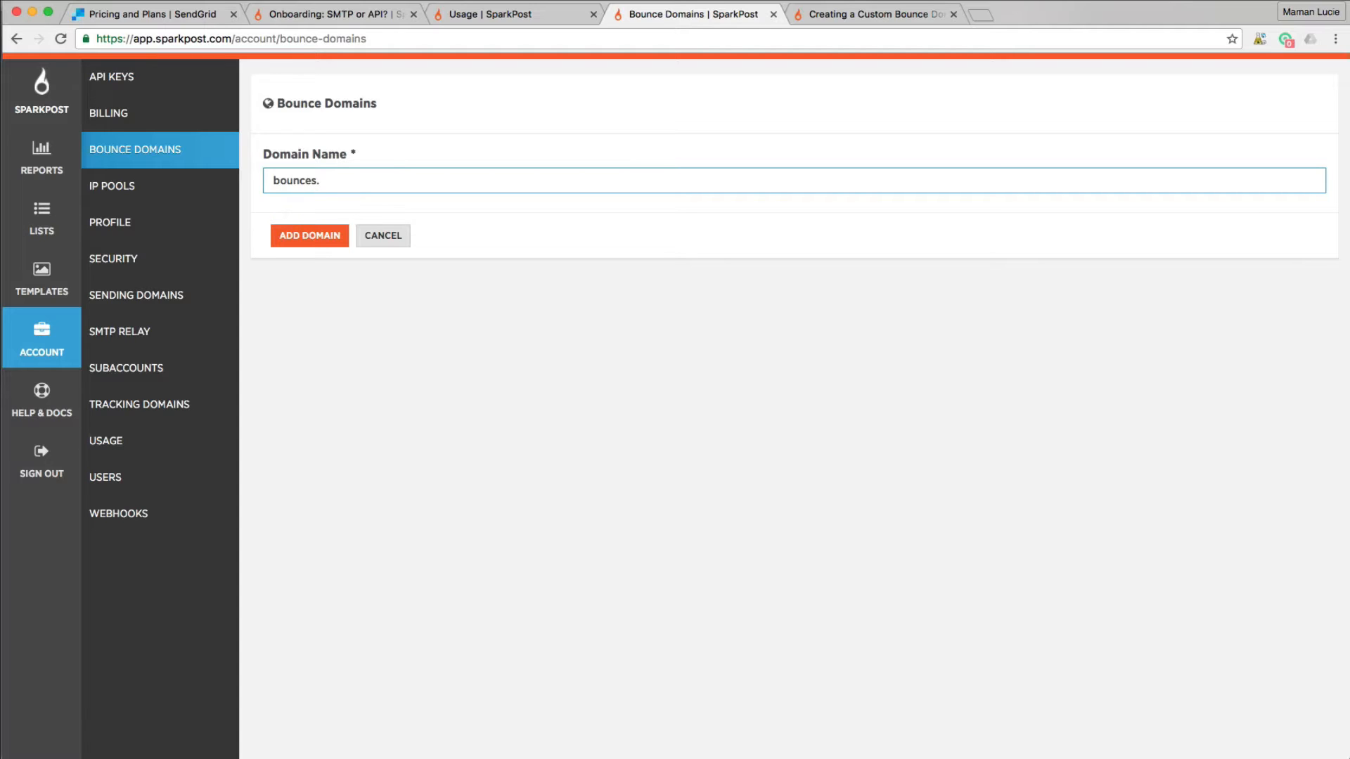
{"action": "type", "text": ".dovorian.com"}
{"action": "left_click", "coordinate": [316, 239]}
{"action": "left_click", "coordinate": [367, 309]}
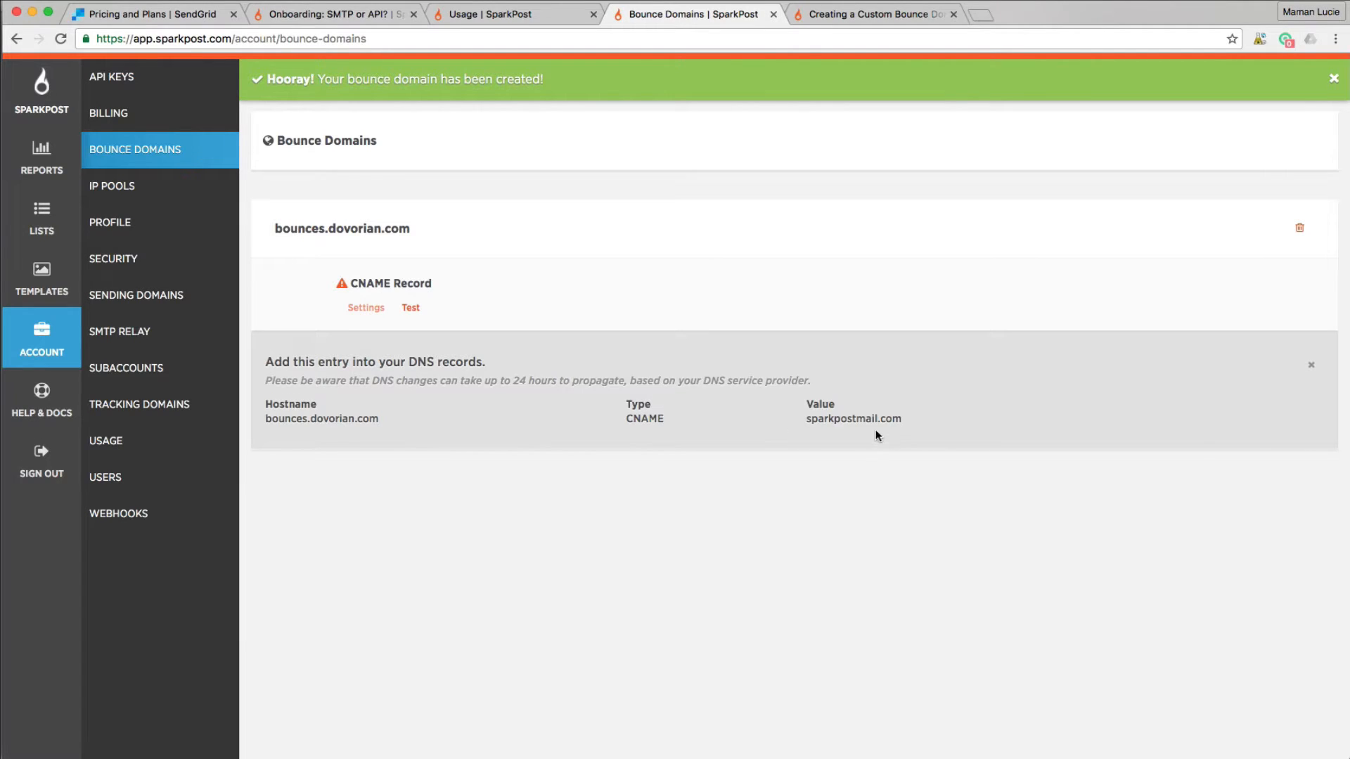
{"action": "left_click", "coordinate": [412, 309]}
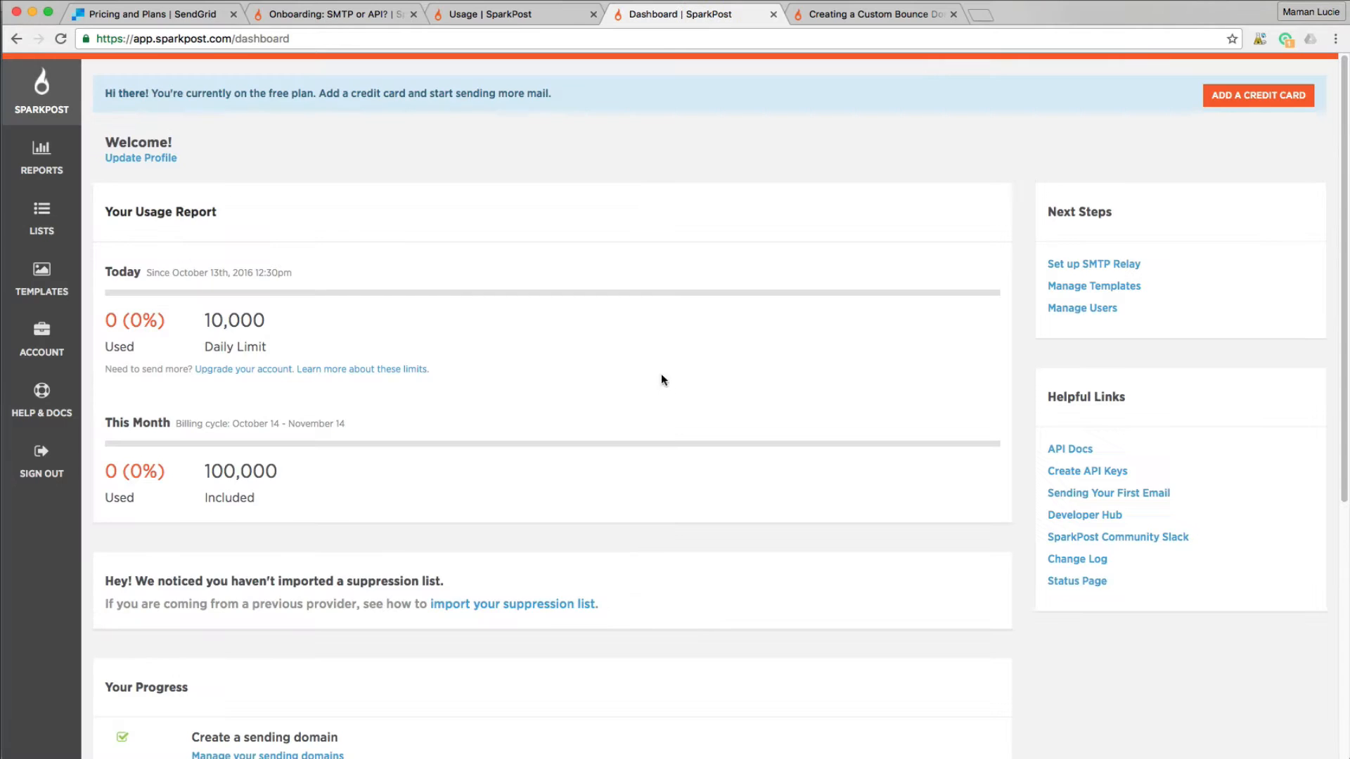
- Send the My First Email template as a test message to the Gmail recipient address
{"action": "scroll", "coordinate": [601, 475], "scroll_direction": "down", "scroll_amount": 6}
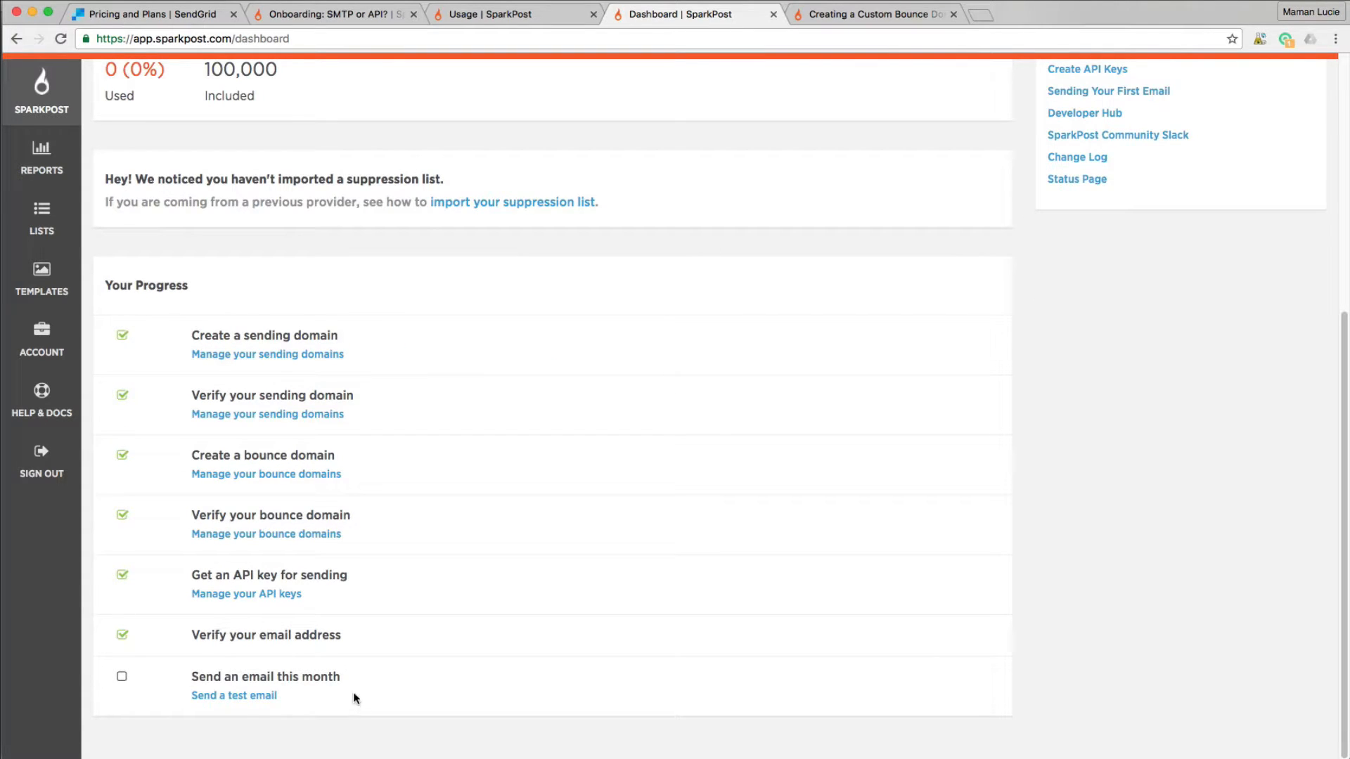
{"action": "left_click", "coordinate": [236, 696]}
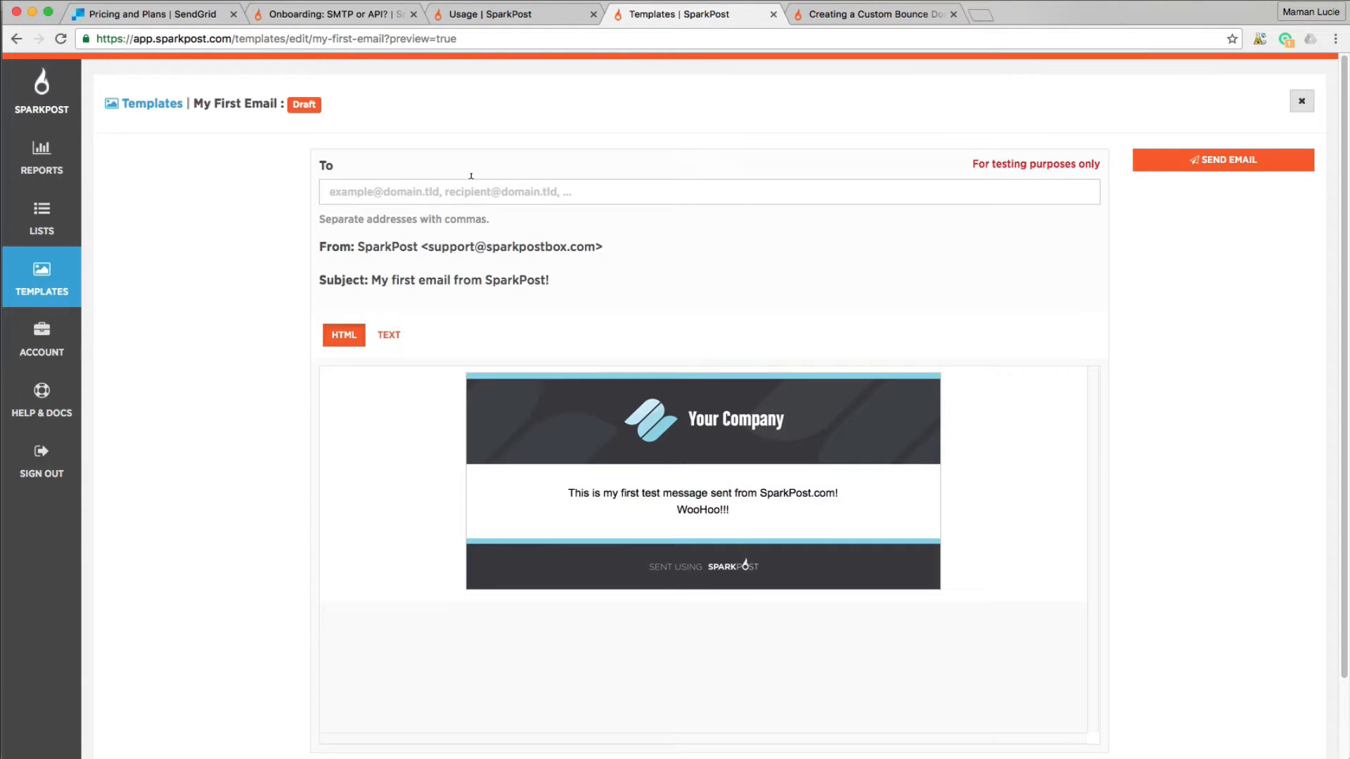
{"action": "left_click", "coordinate": [492, 189]}
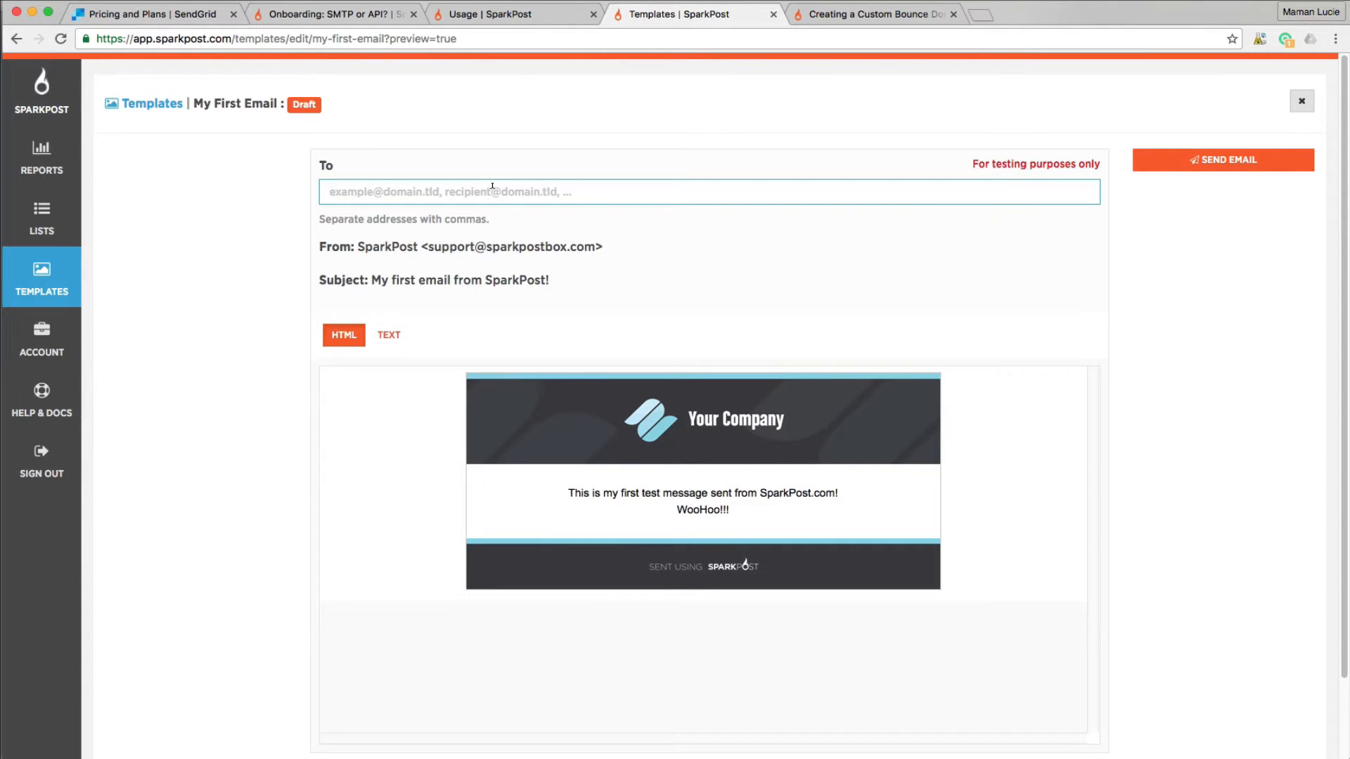
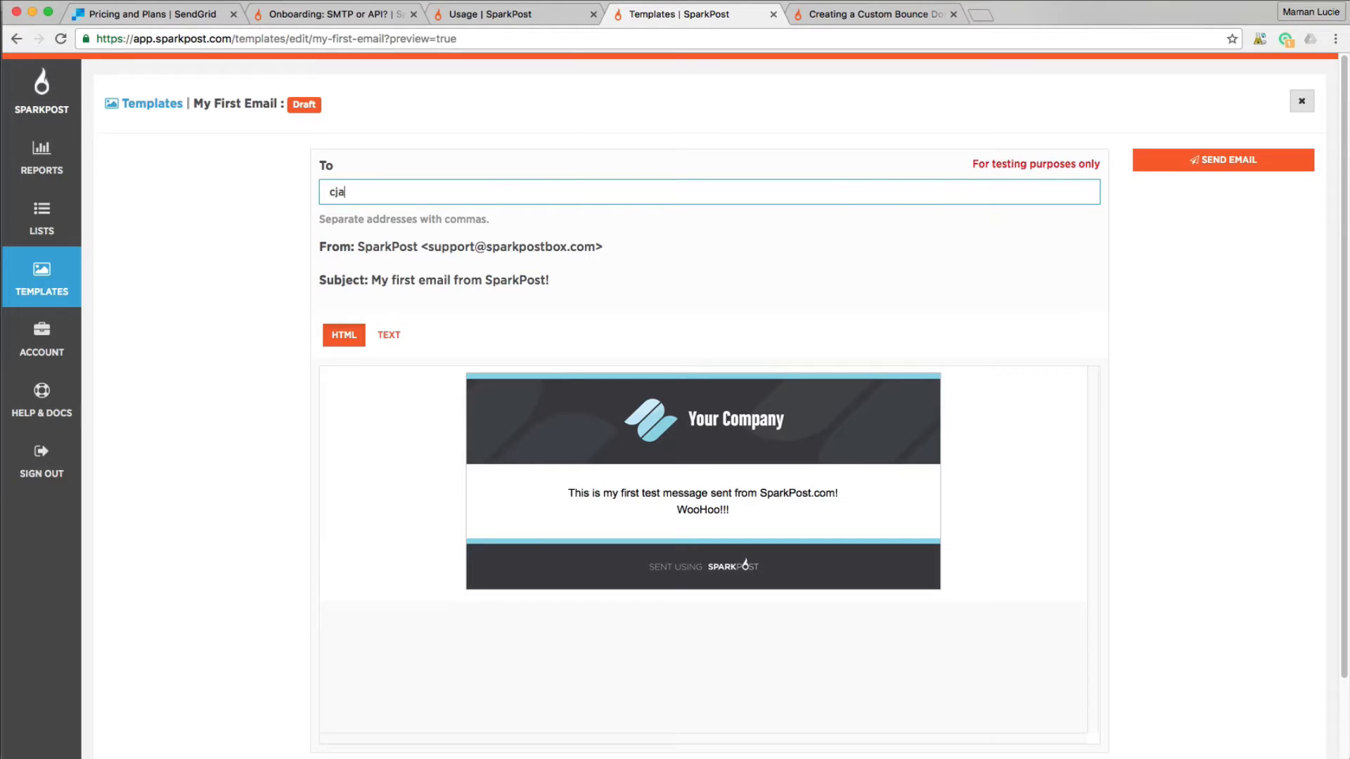
{"action": "scroll", "coordinate": [783, 311], "scroll_direction": "down", "scroll_amount": 1}
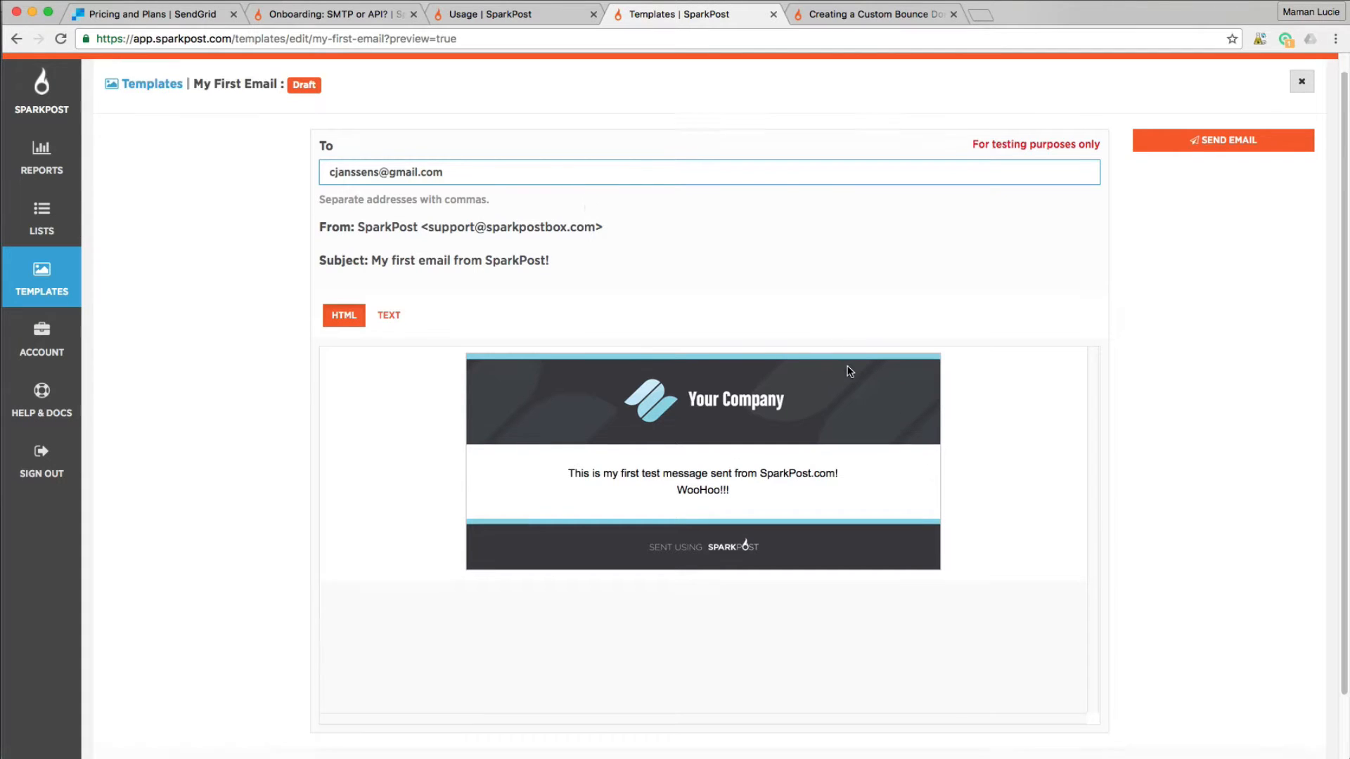
{"action": "scroll", "coordinate": [836, 415], "scroll_direction": "down", "scroll_amount": 1}
{"action": "scroll", "coordinate": [836, 414], "scroll_direction": "up", "scroll_amount": 2}
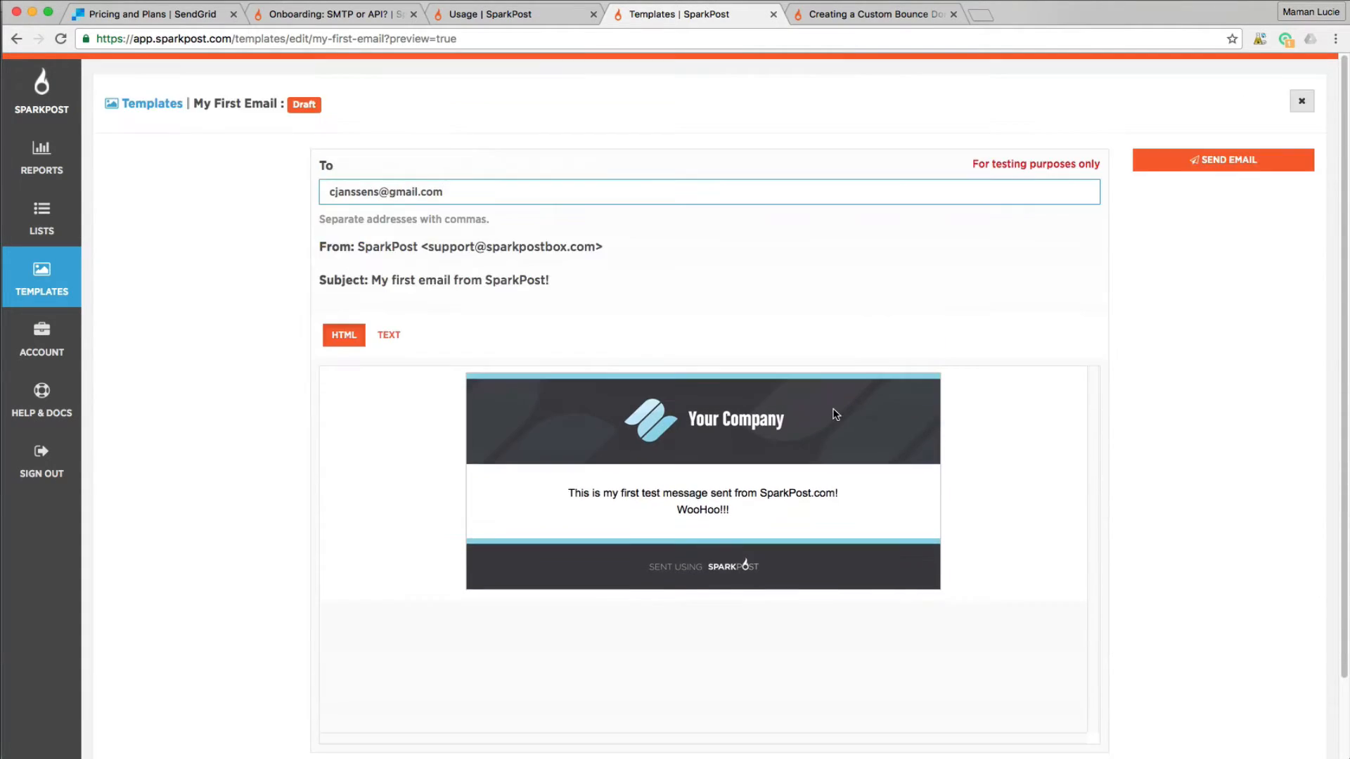
{"action": "left_click", "coordinate": [1220, 162]}
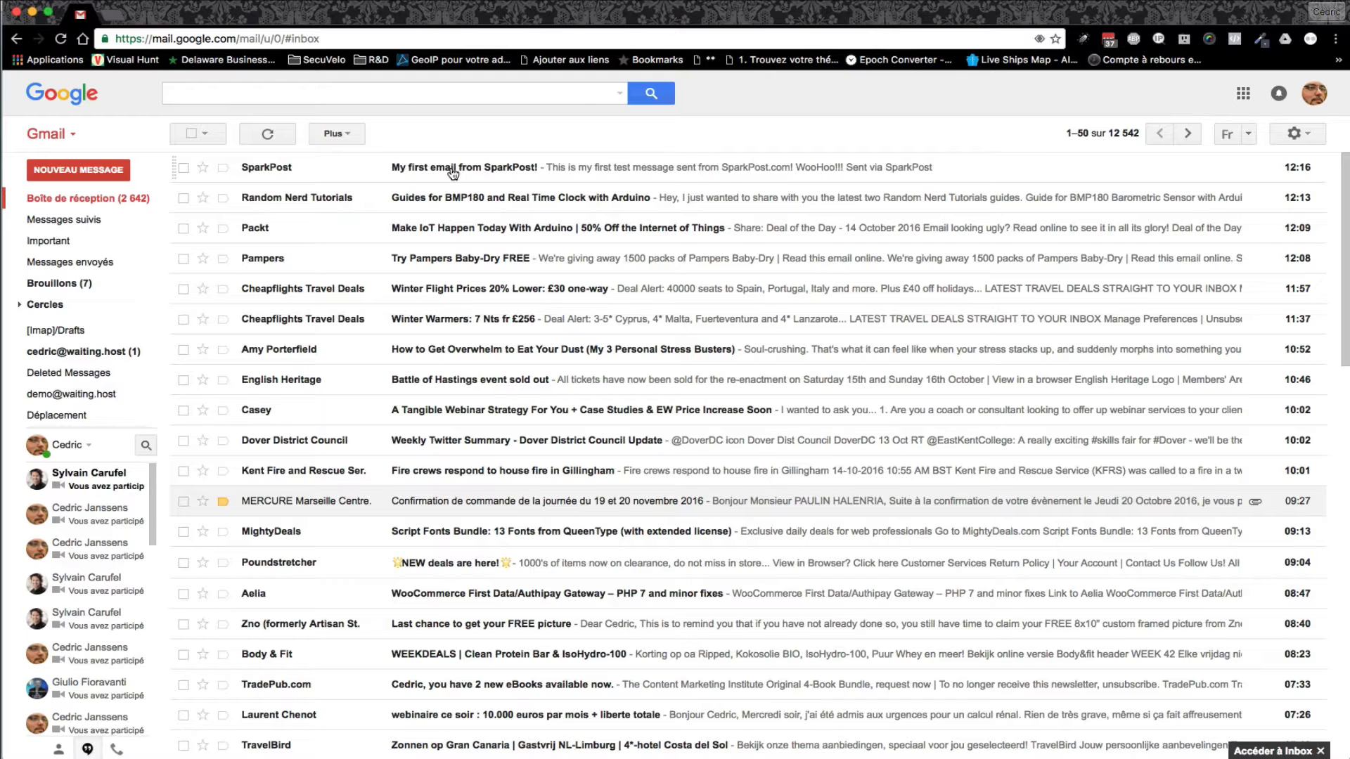
- Open the 'My first email from SparkPost!' message in Gmail and follow its SparkPost link
{"action": "left_click", "coordinate": [448, 171]}
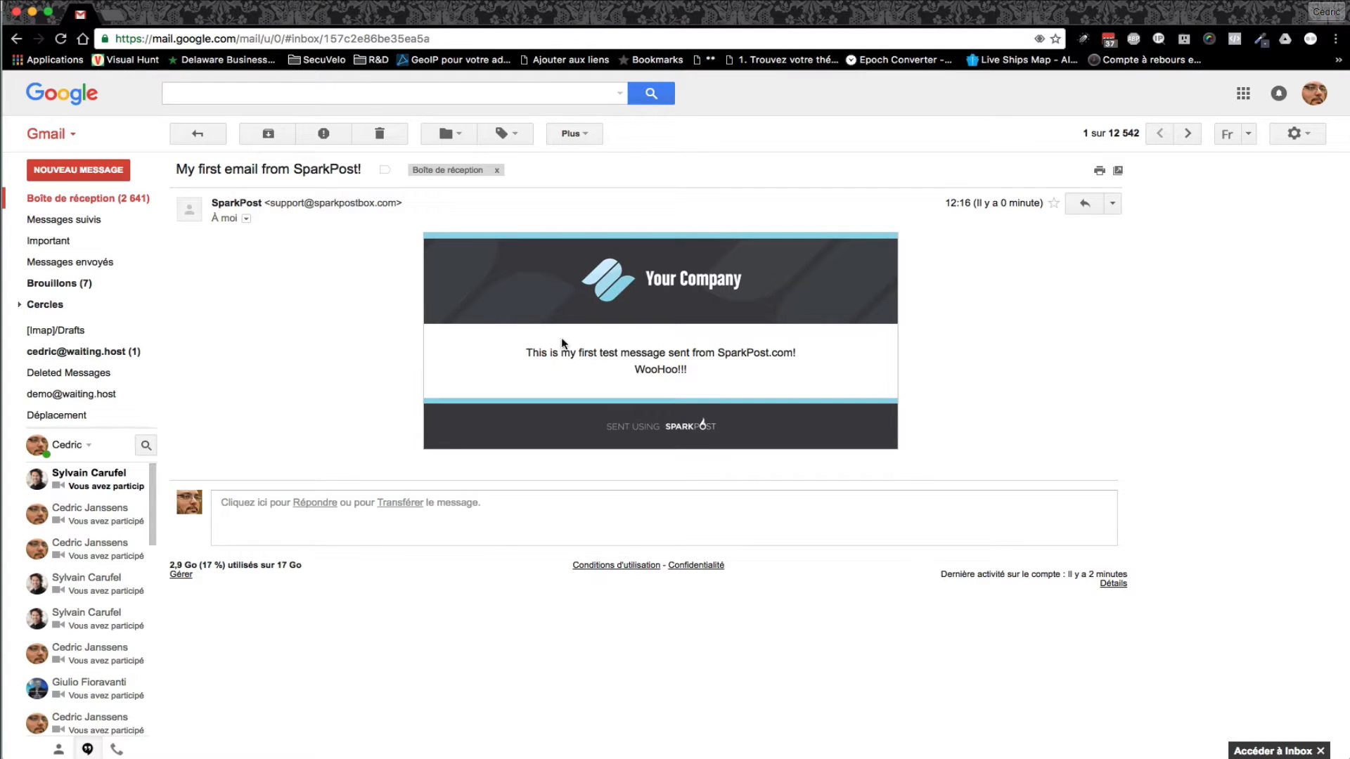
{"action": "left_click", "coordinate": [669, 428]}
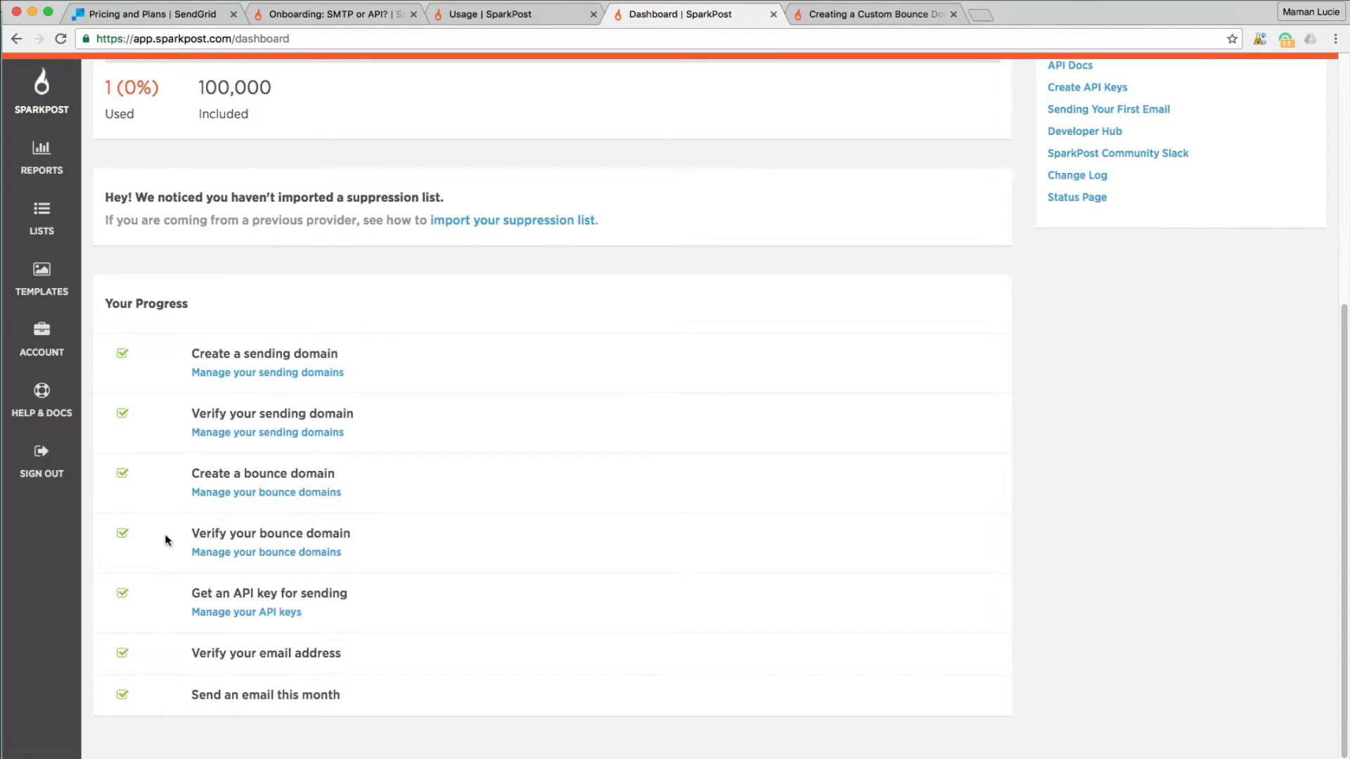
- Open Account > SMTP Relay to view host smtp.sparkpostmail.com, port 587 and username SMTP_Injection
{"action": "scroll", "coordinate": [167, 498], "scroll_direction": "up", "scroll_amount": 5}
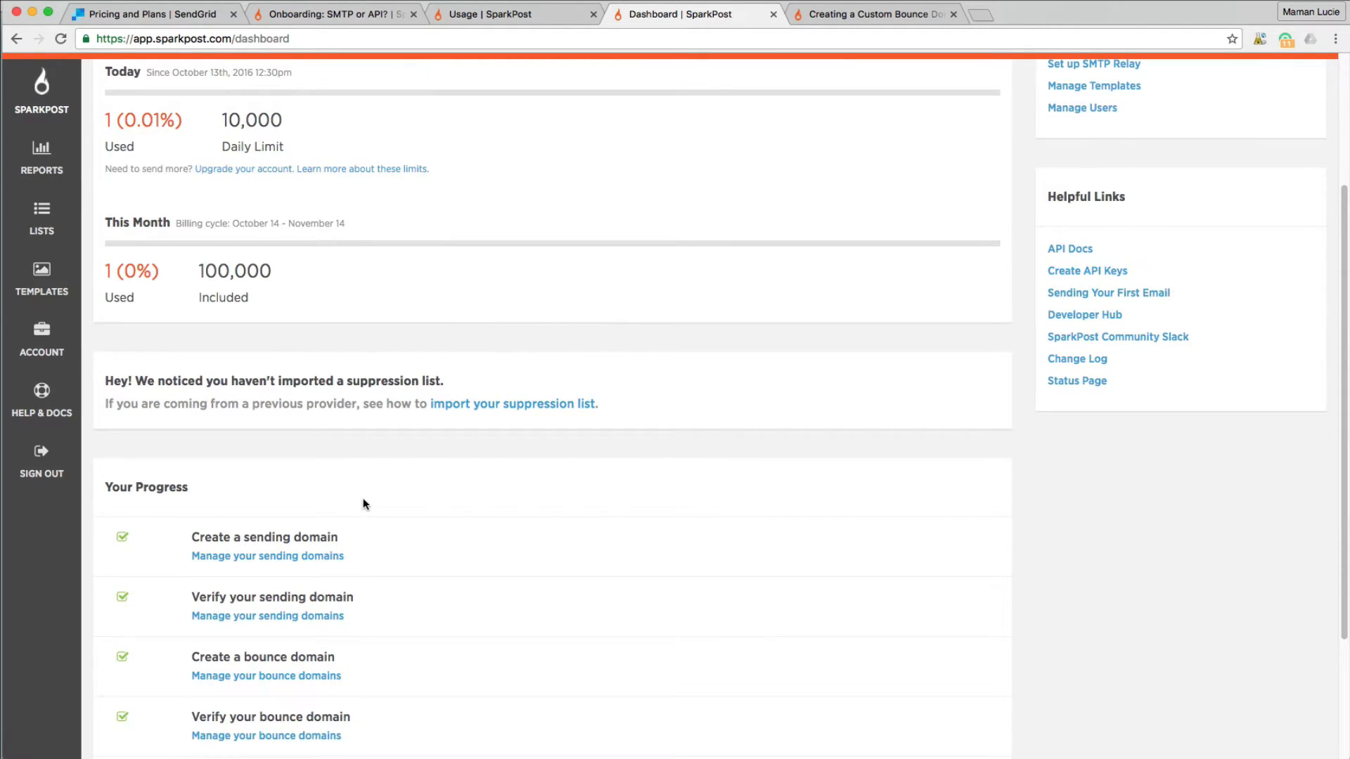
{"action": "scroll", "coordinate": [362, 498], "scroll_direction": "up", "scroll_amount": 5}
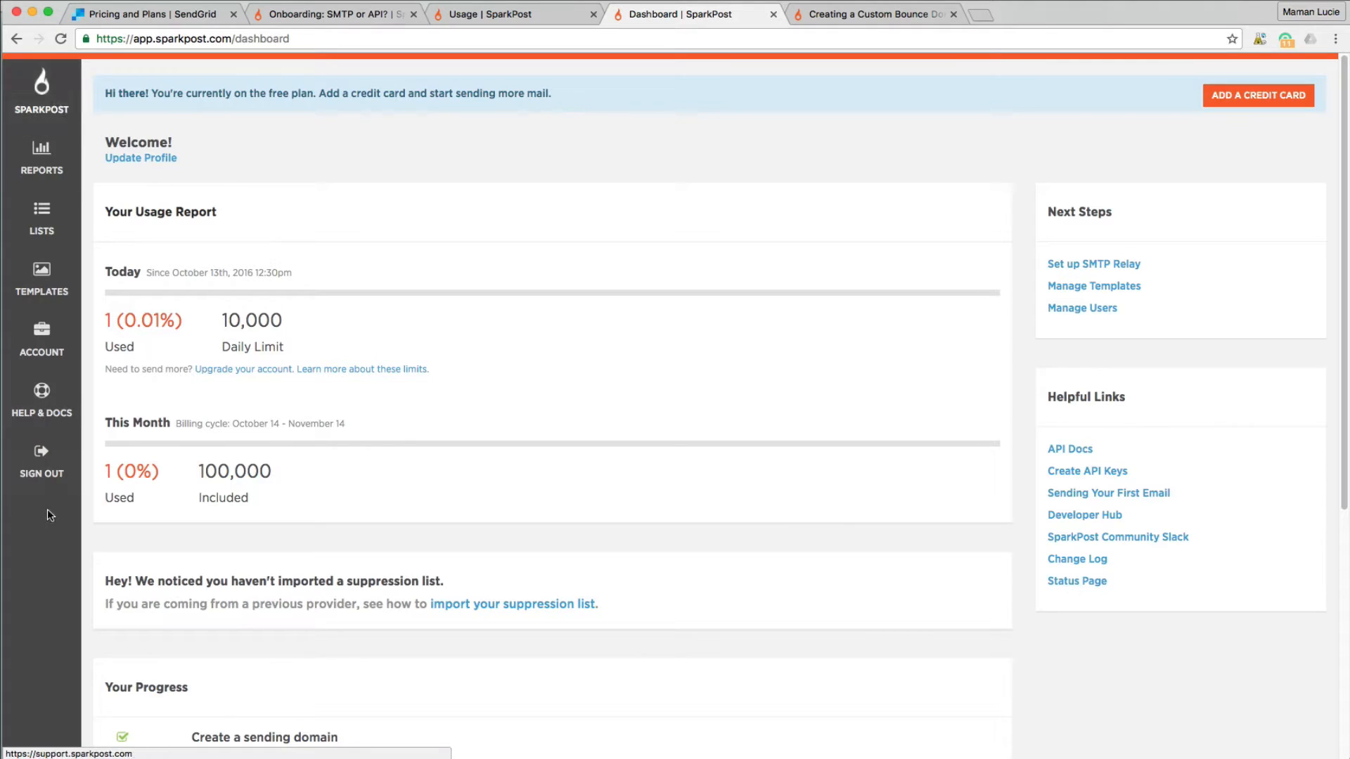
{"action": "left_click", "coordinate": [61, 333]}
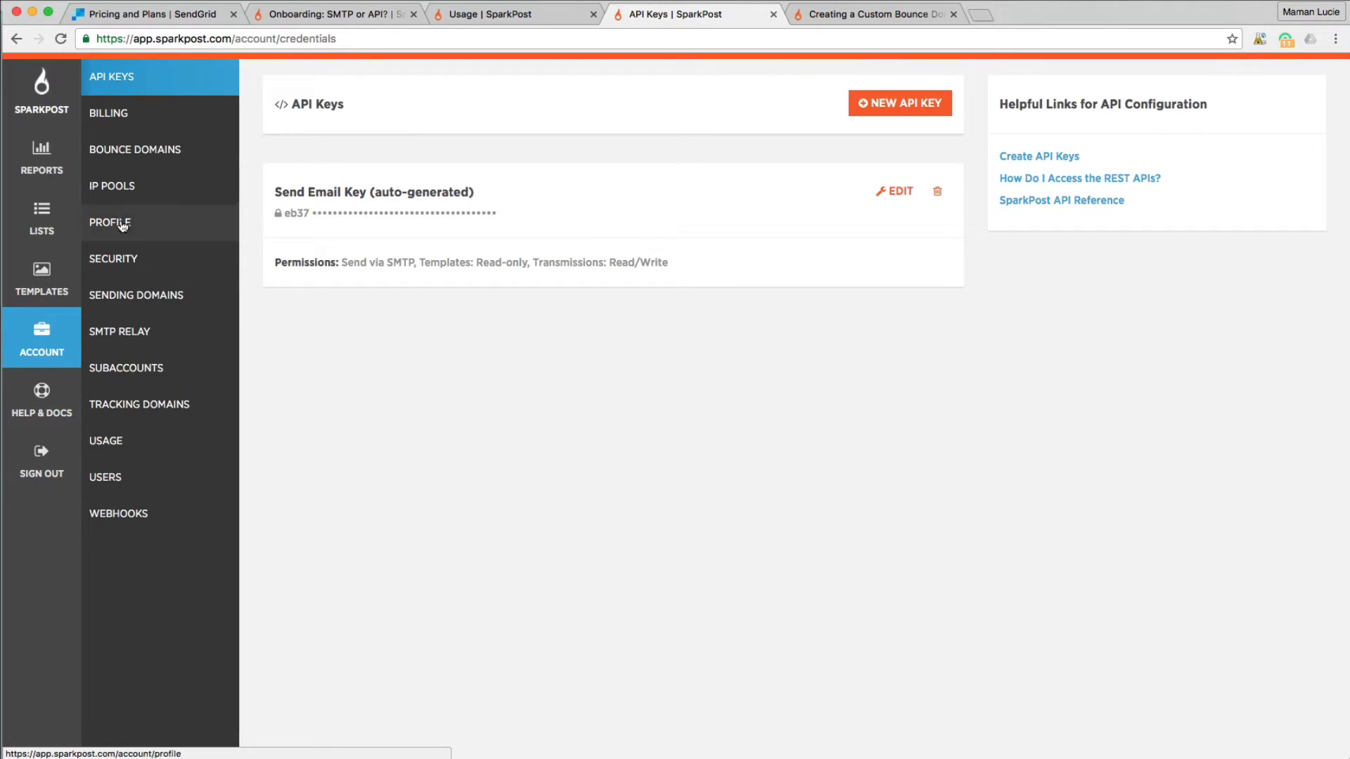
{"action": "left_click", "coordinate": [158, 293]}
{"action": "left_click", "coordinate": [156, 328]}
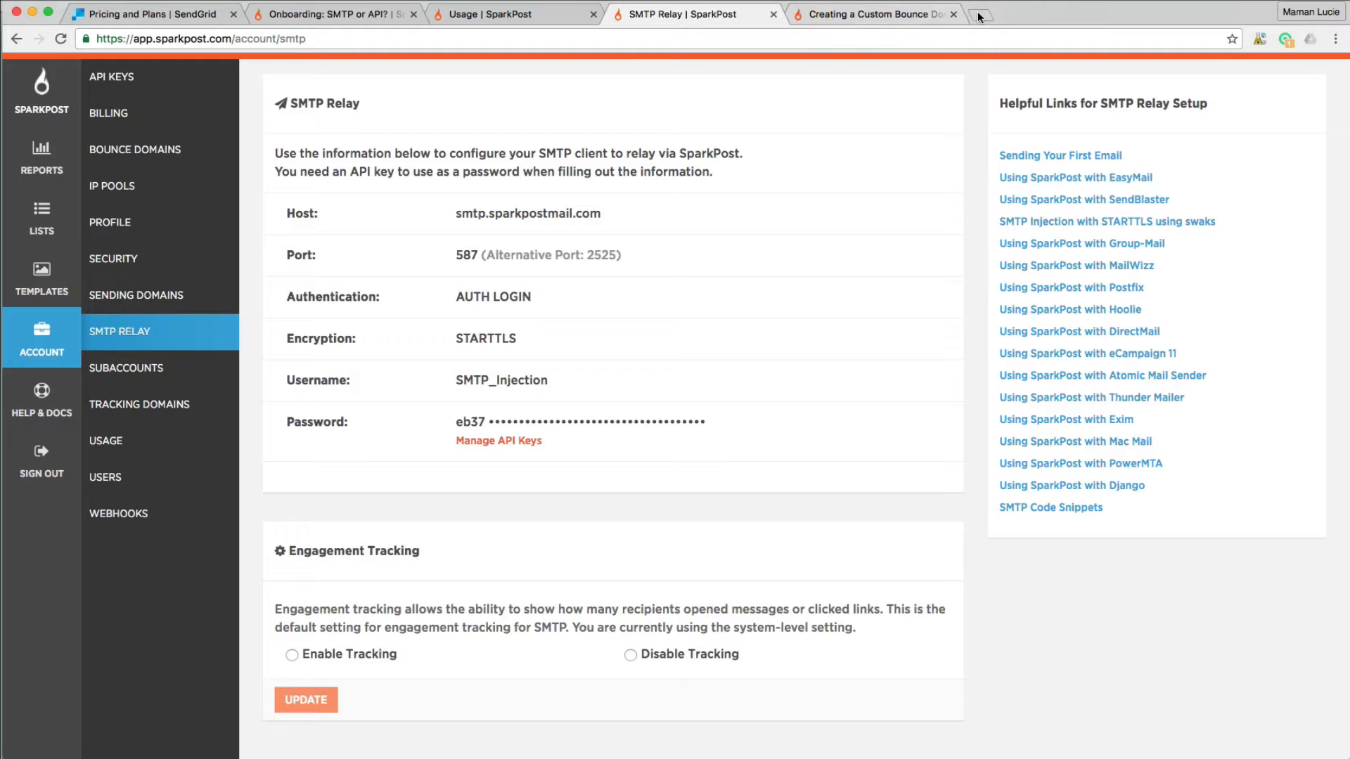
- Switch to the WordPress admin and open the Extensions installées plugin list
{"action": "left_click", "coordinate": [843, 15]}
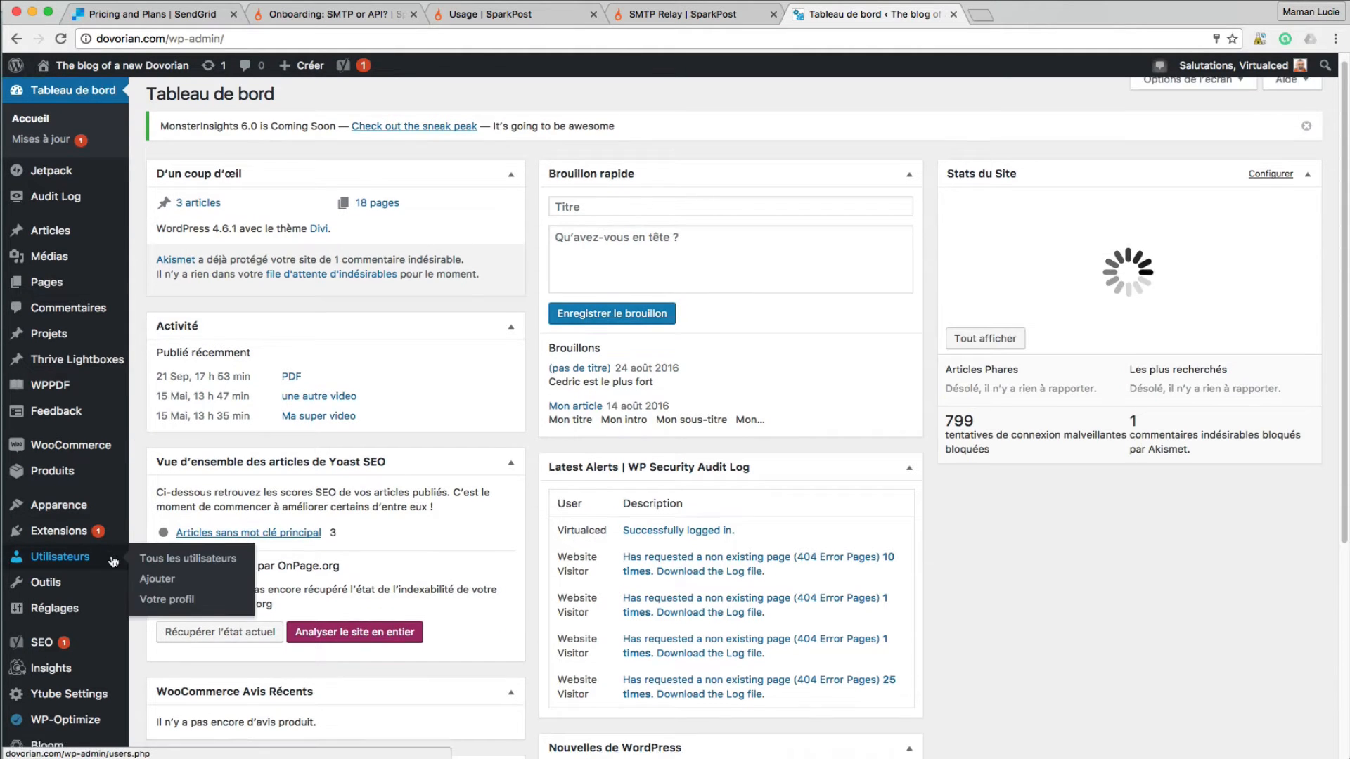
{"action": "scroll", "coordinate": [84, 562], "scroll_direction": "down", "scroll_amount": 5}
{"action": "mouse_move", "coordinate": [108, 641]}
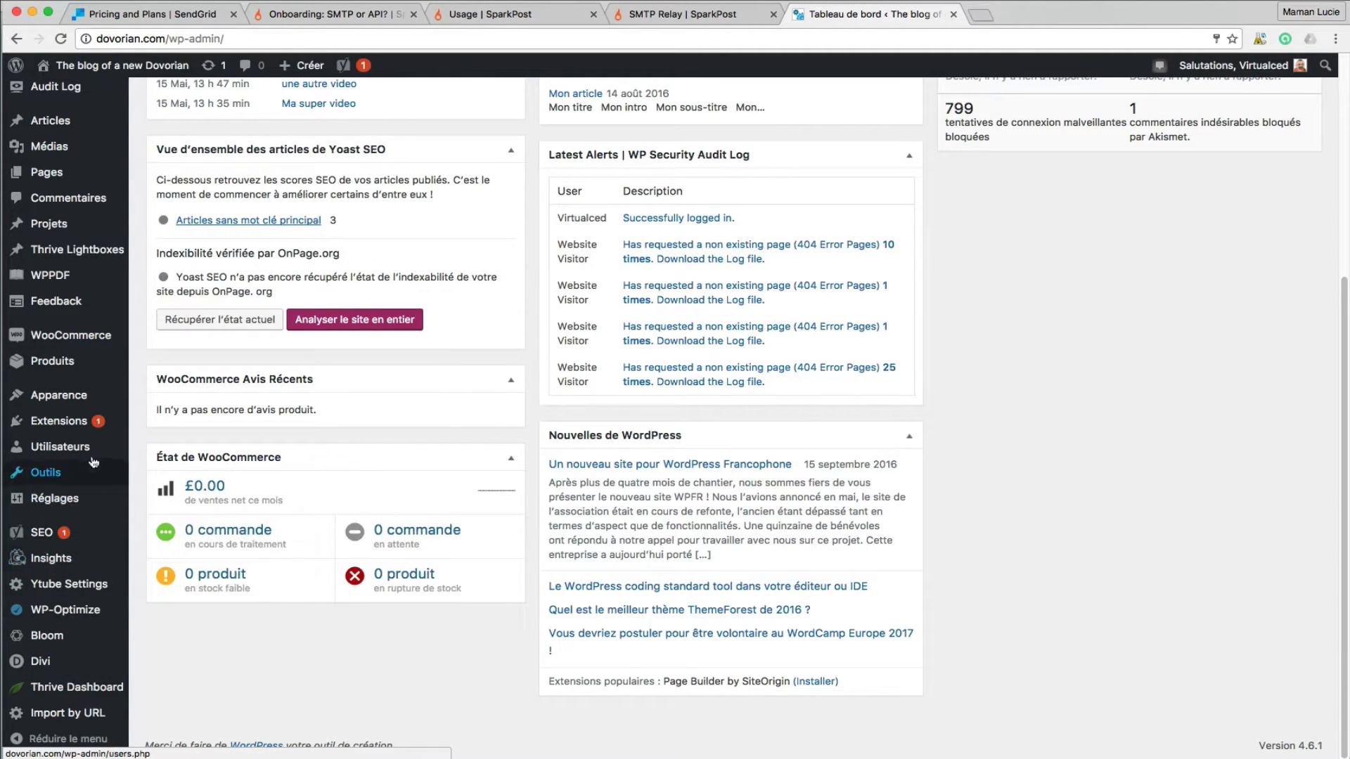
{"action": "mouse_move", "coordinate": [83, 420]}
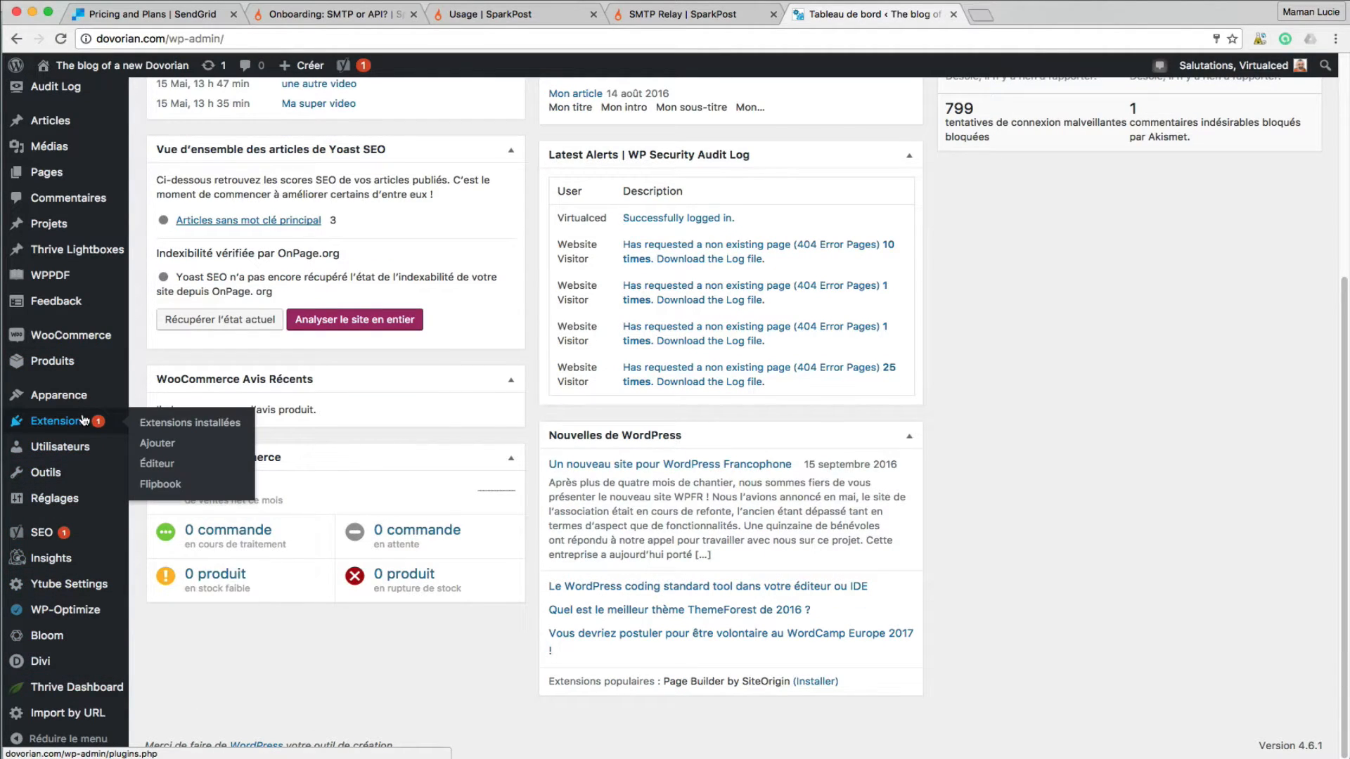
{"action": "left_click", "coordinate": [181, 424]}
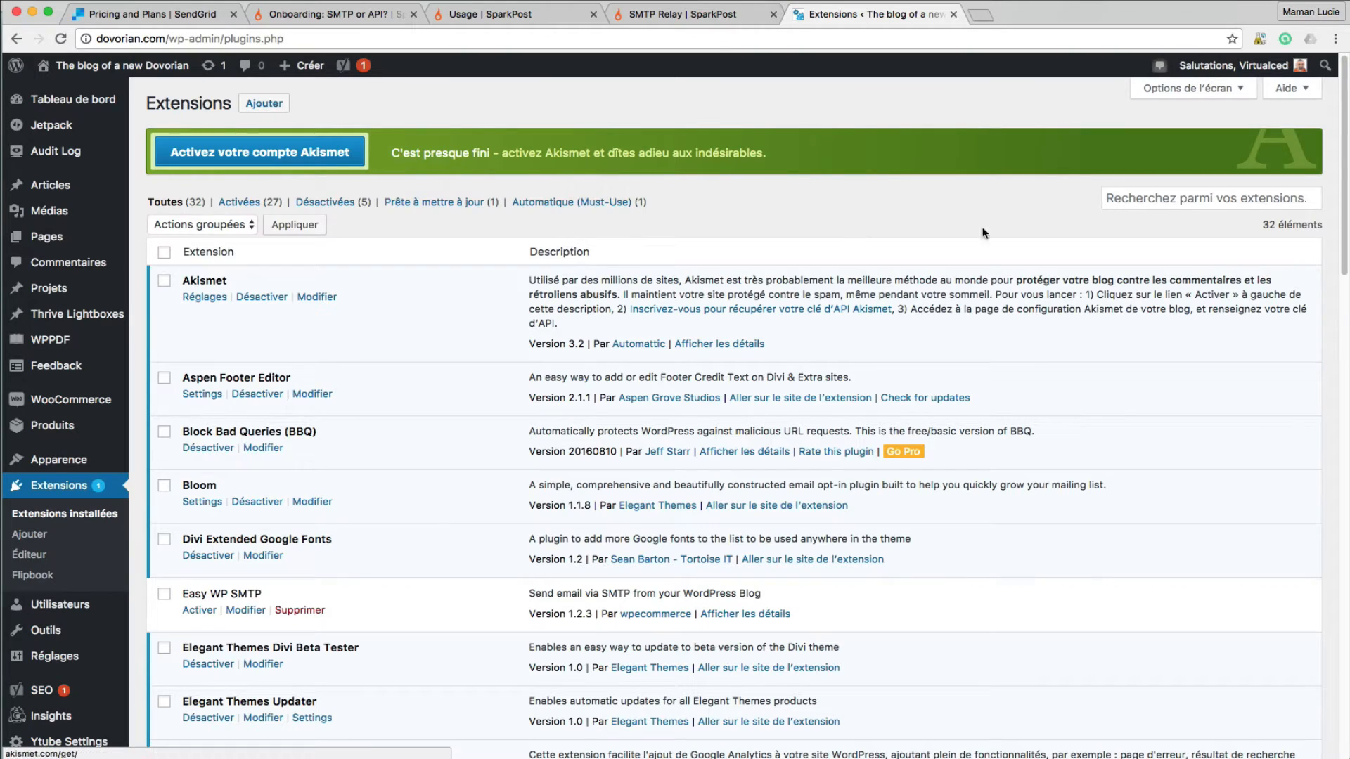
- Activate the Easy WP SMTP plugin and open its settings under Réglages
{"action": "scroll", "coordinate": [264, 585], "scroll_direction": "down", "scroll_amount": 1}
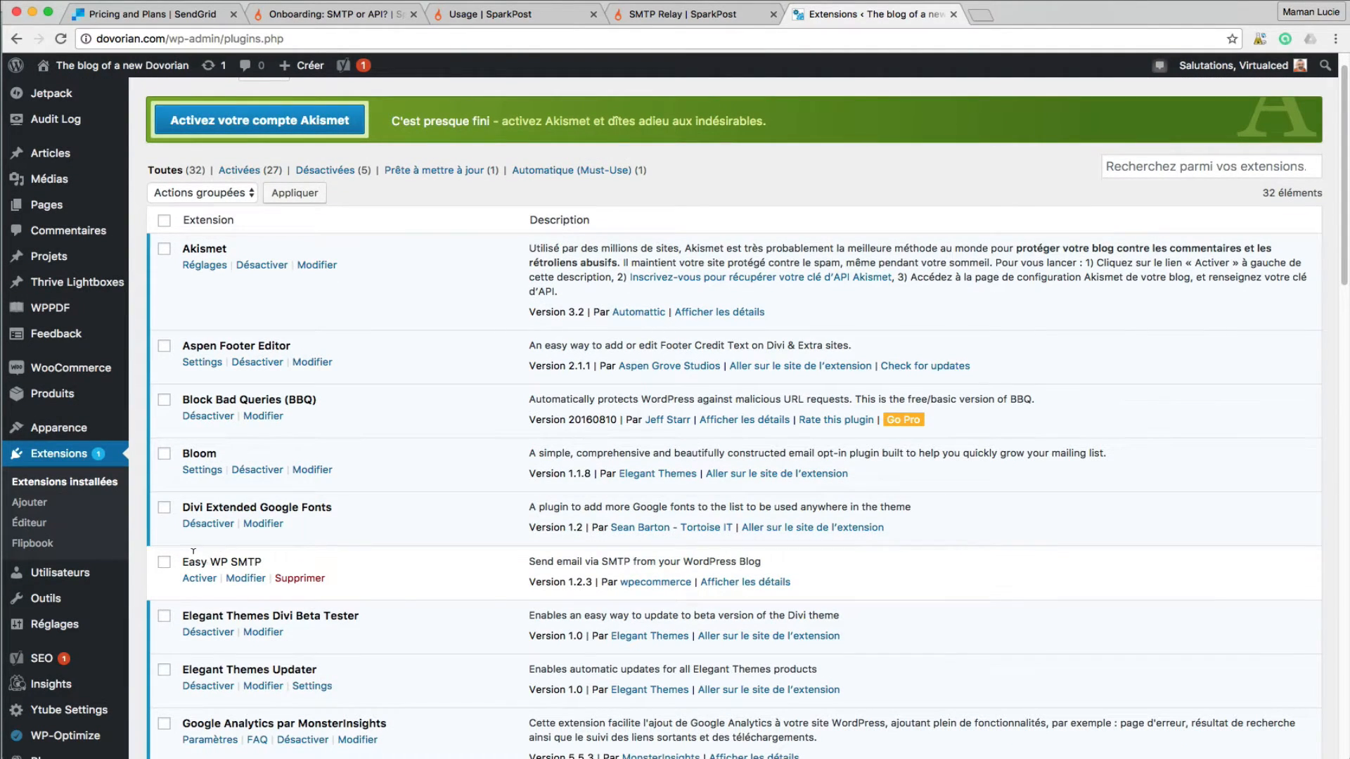
{"action": "left_click_drag", "start_coordinate": [184, 558], "coordinate": [275, 556]}
{"action": "left_click", "coordinate": [260, 556]}
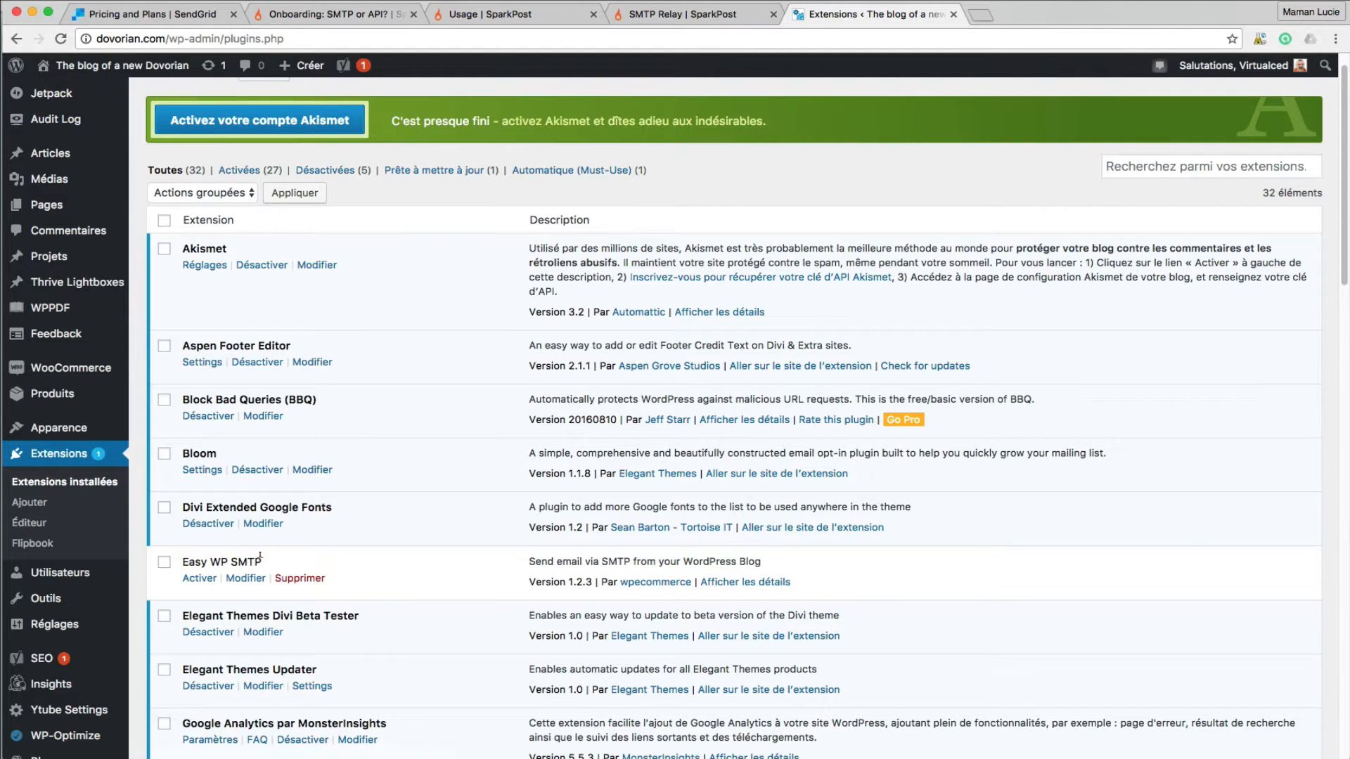
{"action": "left_click", "coordinate": [200, 579]}
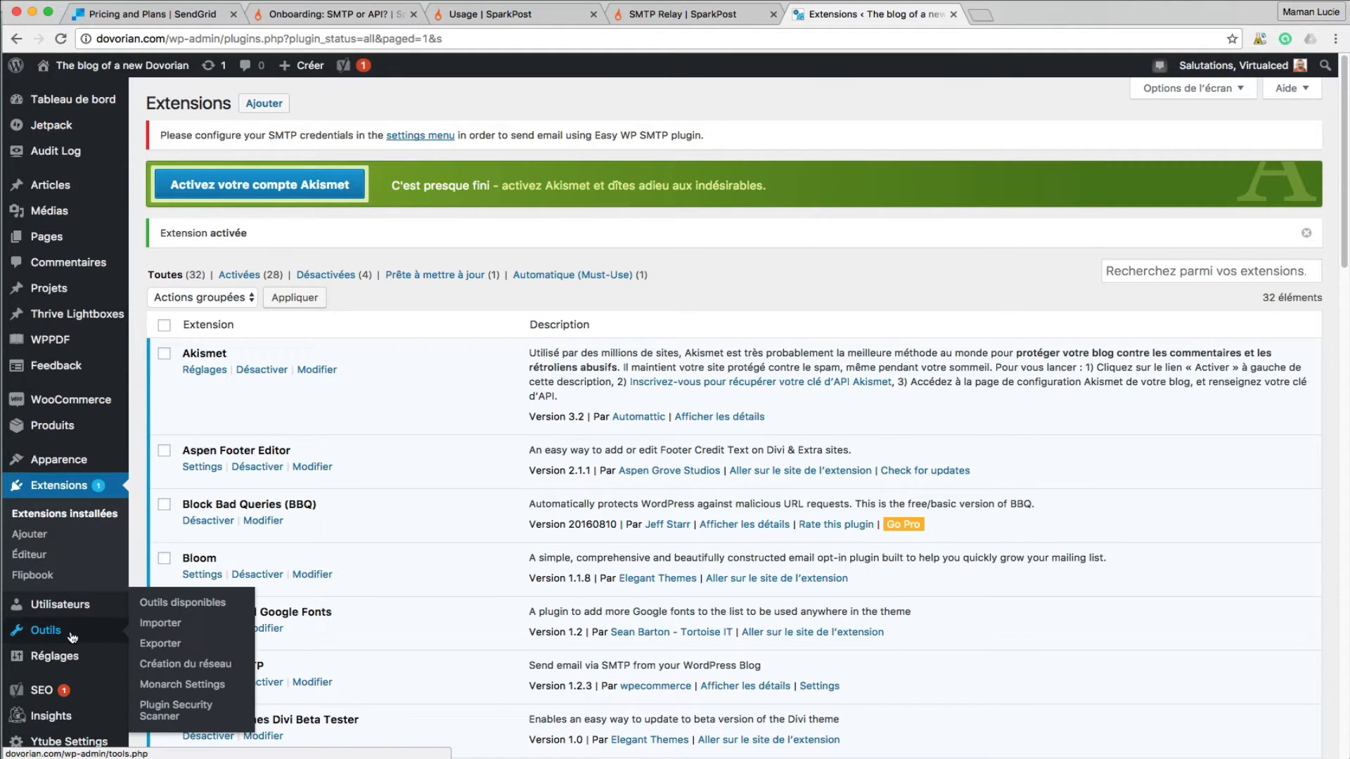
{"action": "mouse_move", "coordinate": [73, 647]}
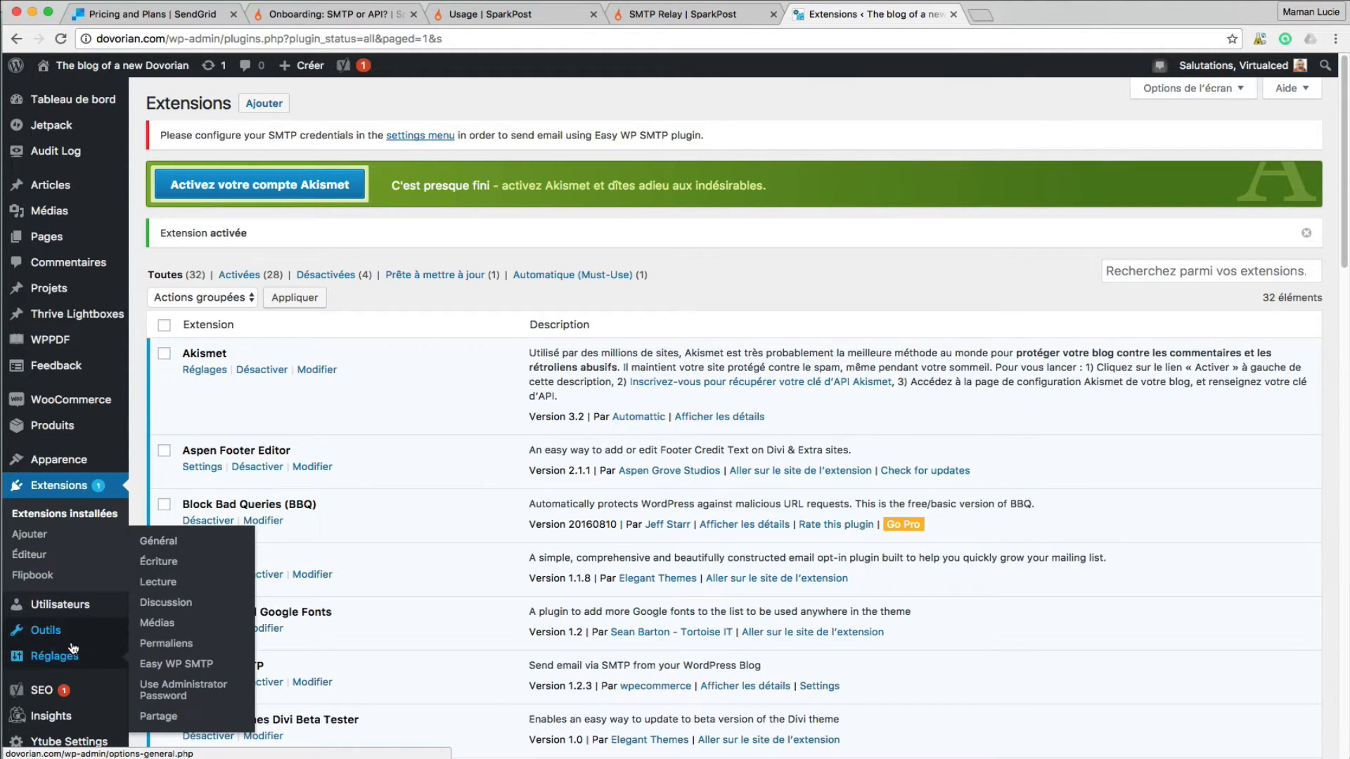
{"action": "left_click", "coordinate": [216, 664]}
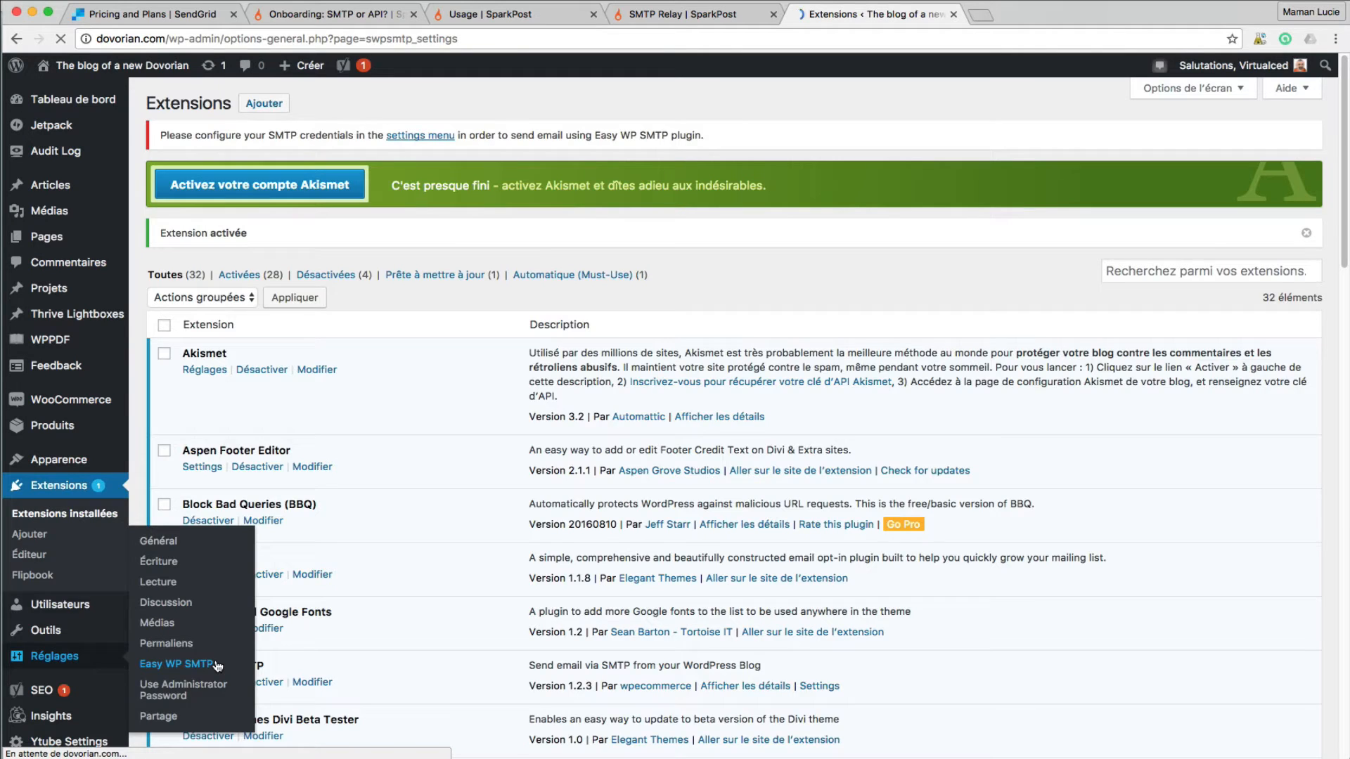
{"action": "scroll", "coordinate": [613, 327], "scroll_direction": "down", "scroll_amount": 1}
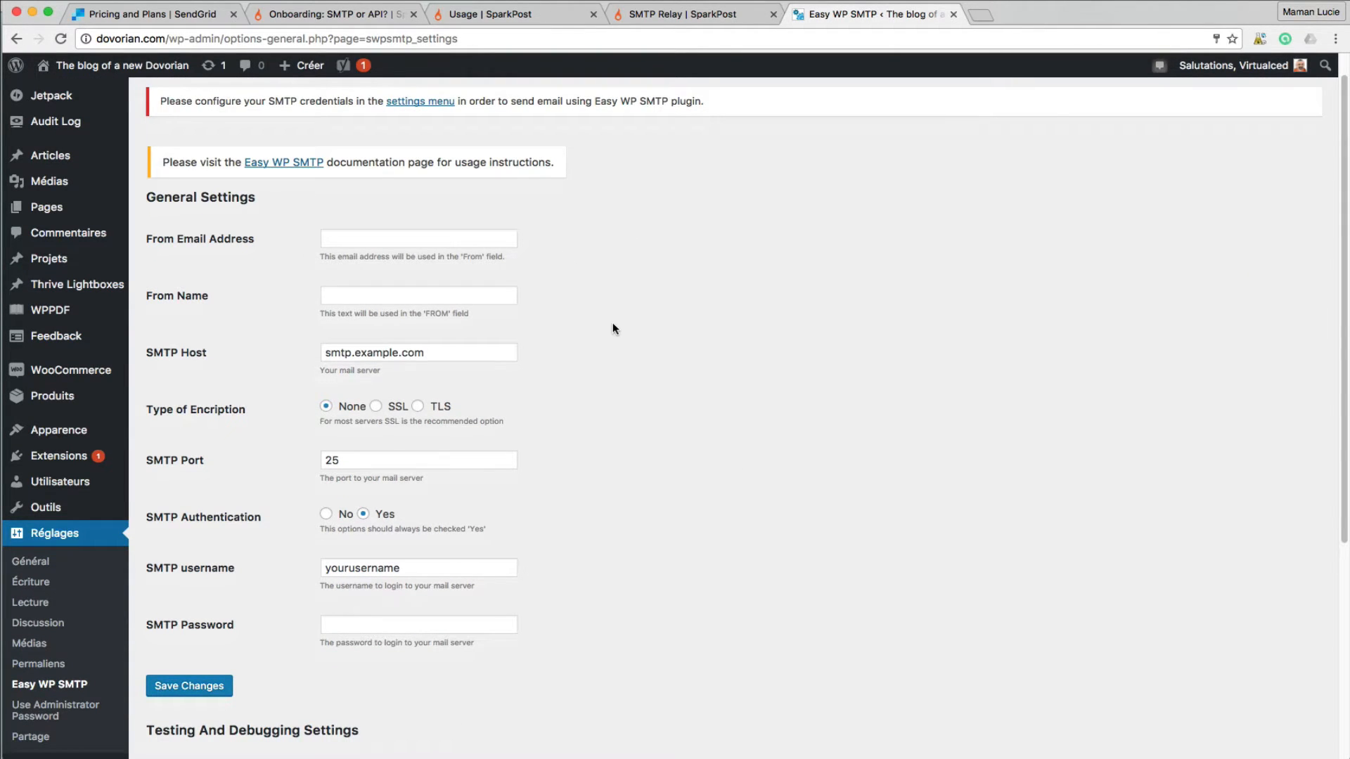
- Enter the sender's e-mail address in From Email Address and the sender name in From Name
{"action": "left_click", "coordinate": [394, 237]}
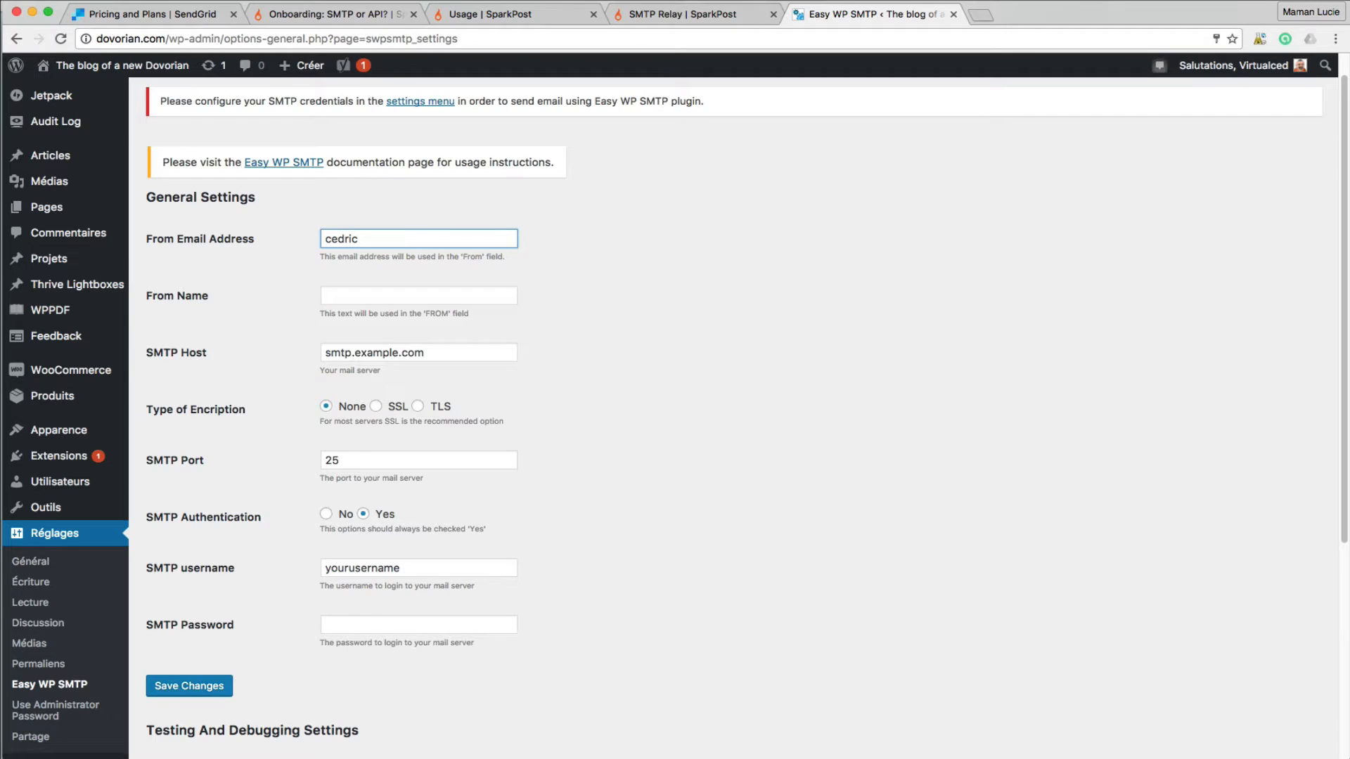
{"action": "left_click", "coordinate": [486, 296]}
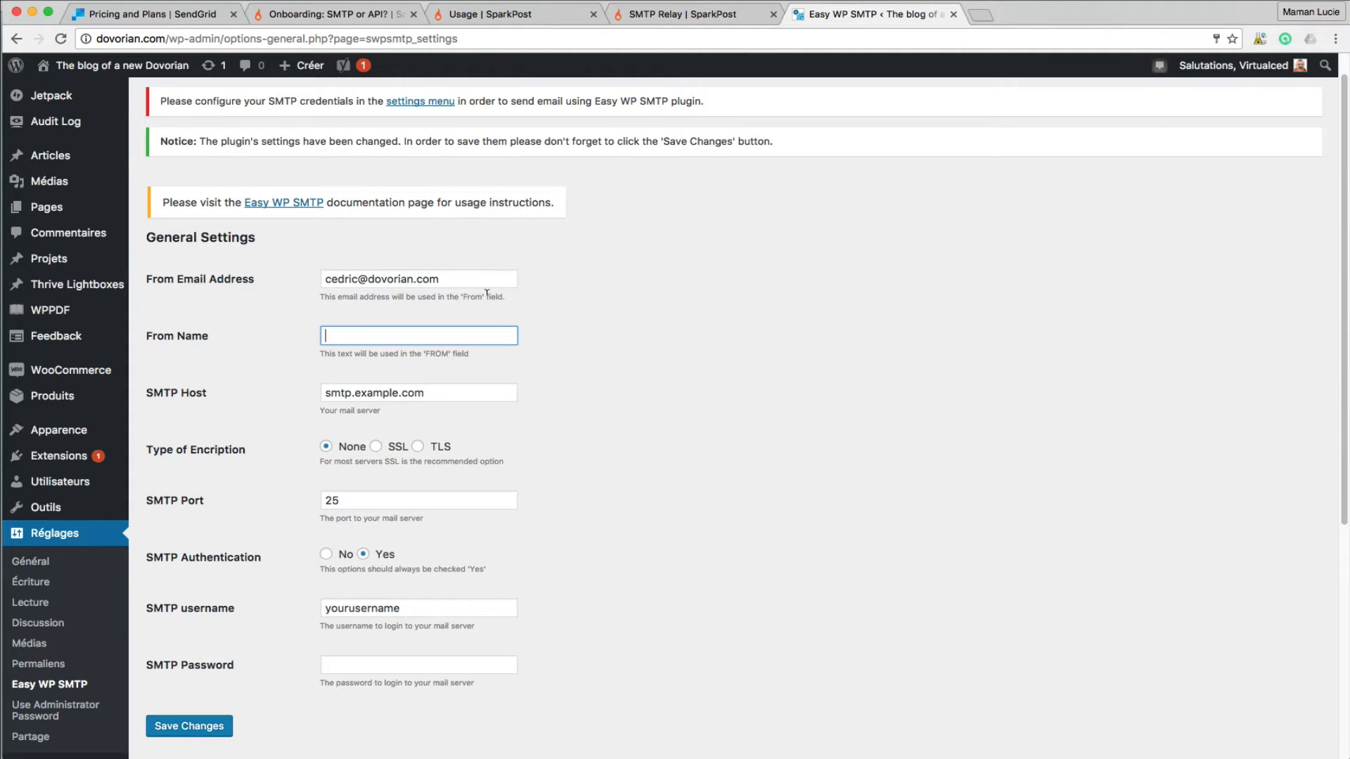
{"action": "type", "text": "Cedric - Dovorian.com"}
{"action": "left_click", "coordinate": [492, 392]}
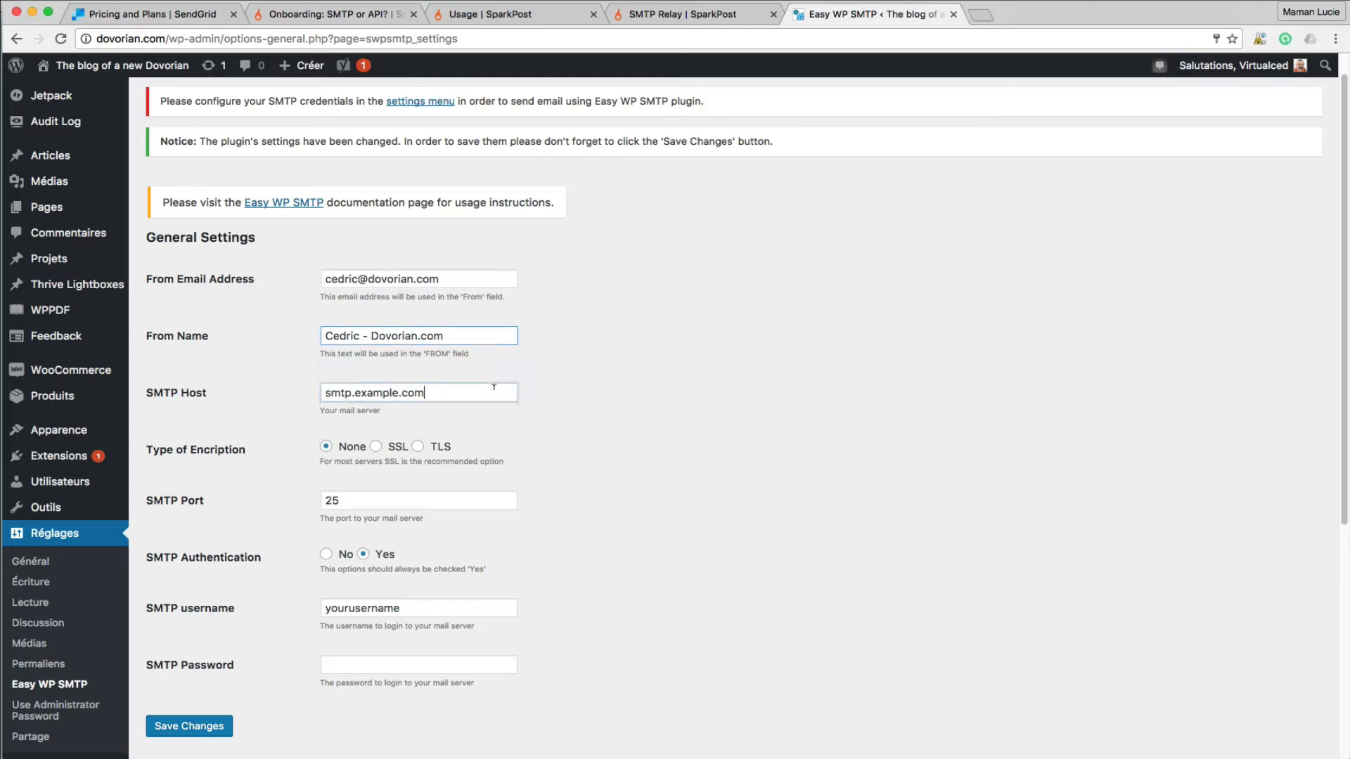
{"action": "scroll", "coordinate": [342, 381], "scroll_direction": "down", "scroll_amount": 1}
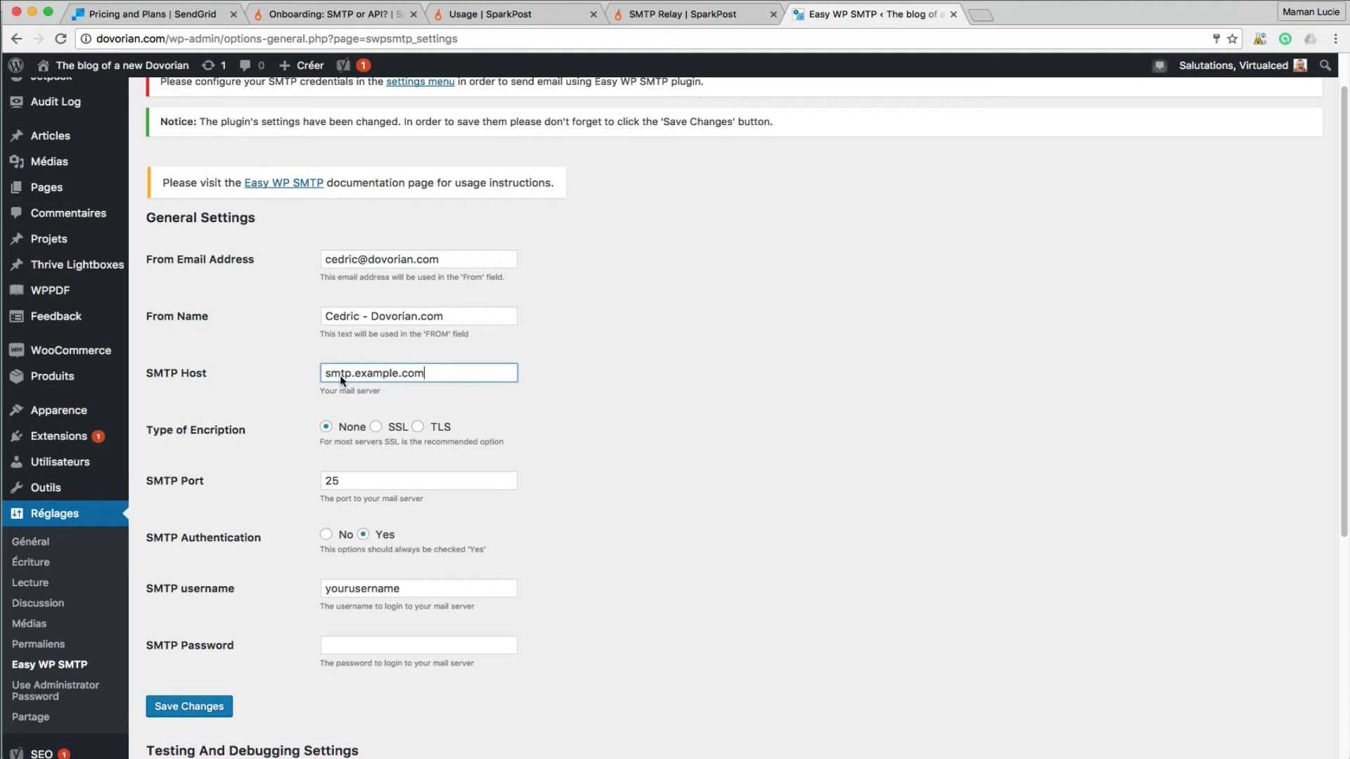
- Copy the SparkPost host smtp.sparkpostmail.com into the Easy WP SMTP Host field
{"action": "left_click", "coordinate": [680, 16]}
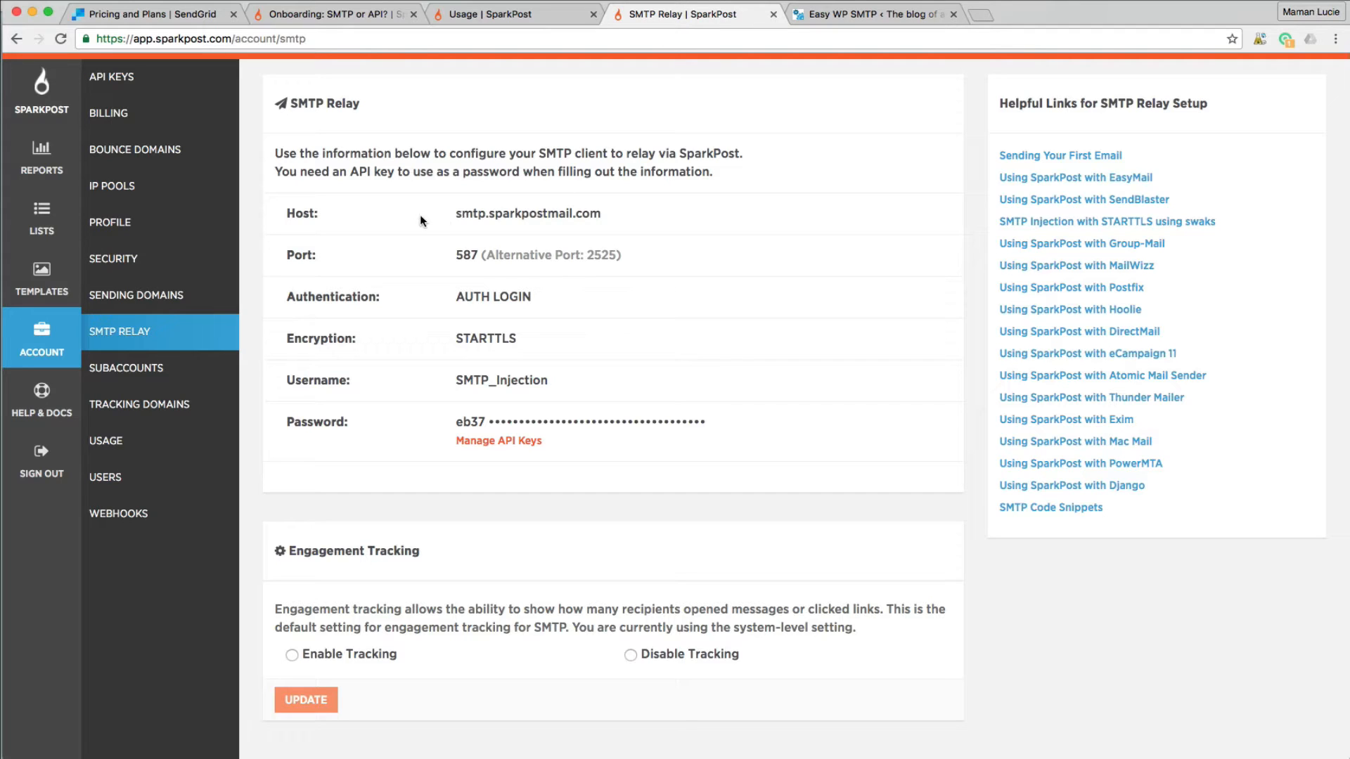
{"action": "left_click_drag", "start_coordinate": [455, 213], "coordinate": [614, 213]}
{"action": "key", "text": "super+c"}
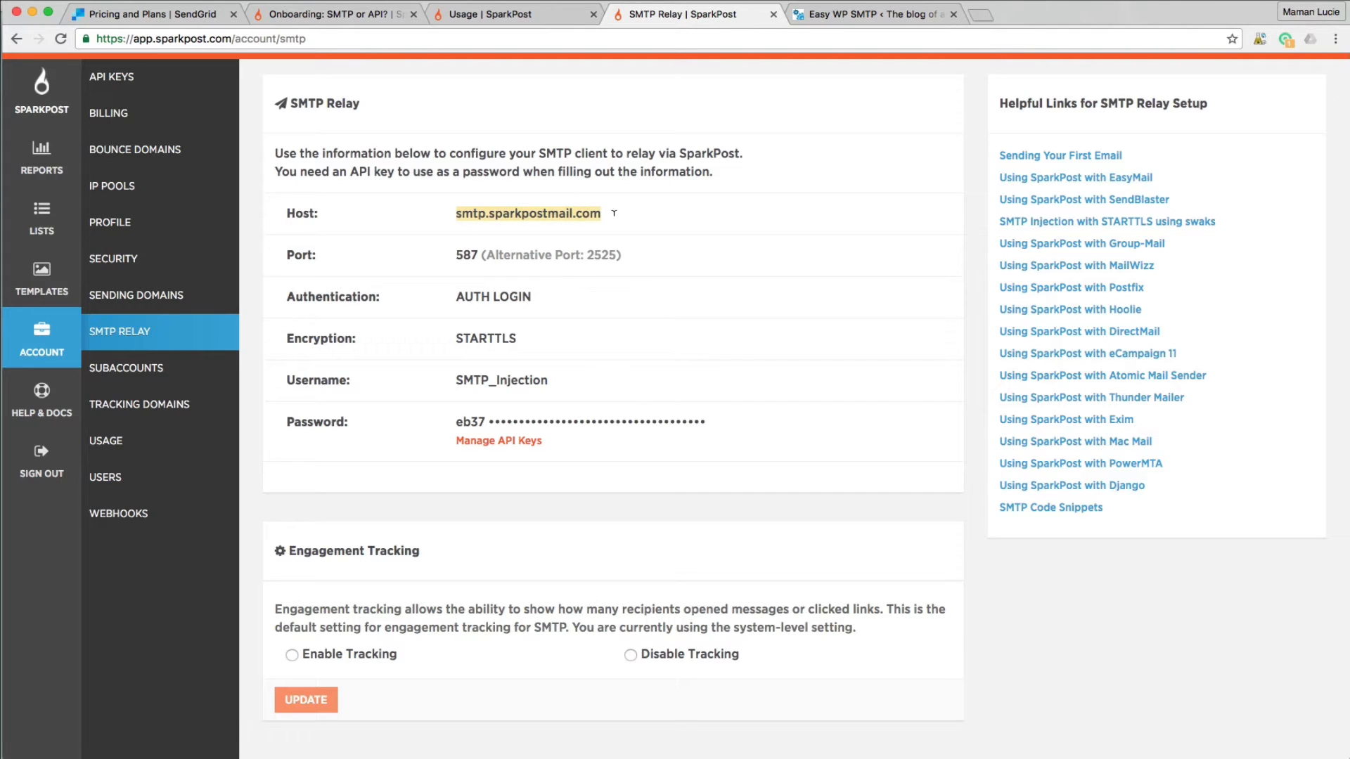
{"action": "left_click", "coordinate": [845, 15]}
{"action": "key", "text": "super+a"}
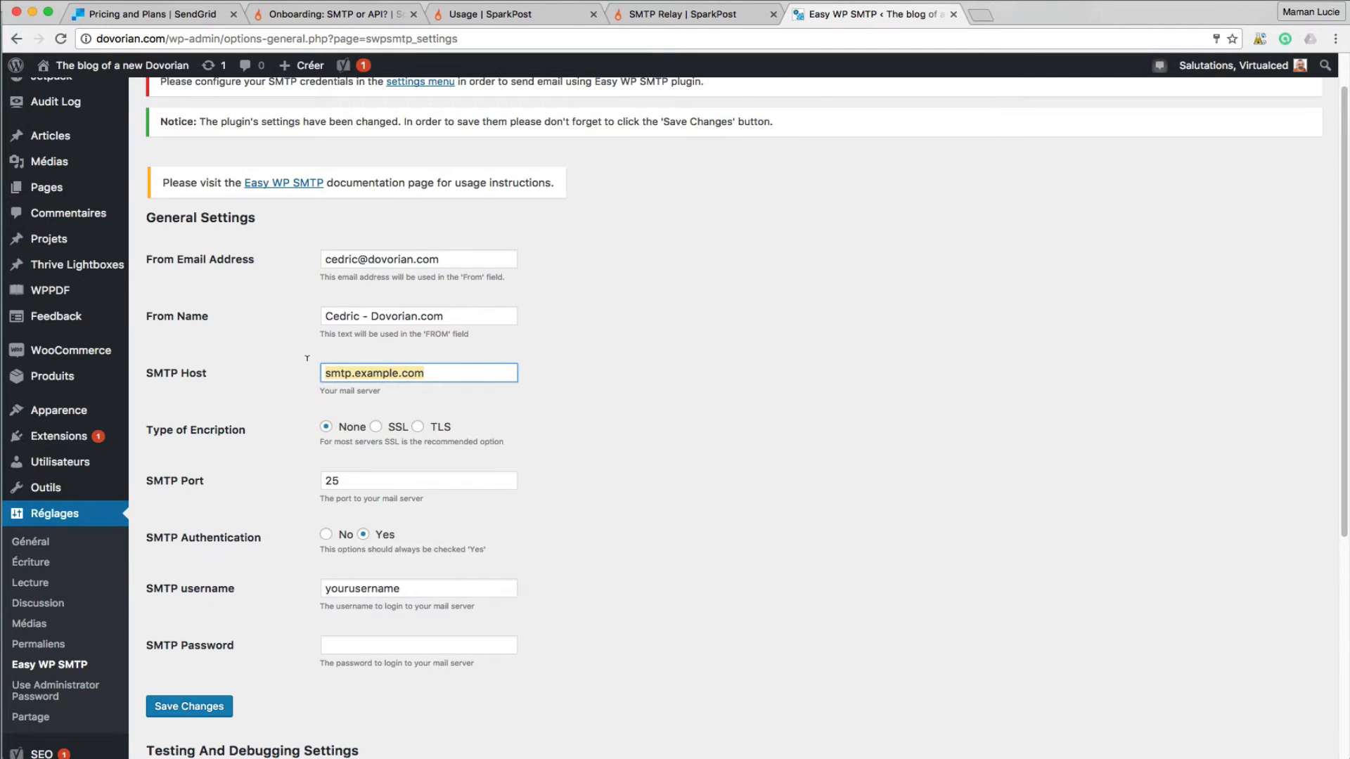
{"action": "key", "text": "super+v"}
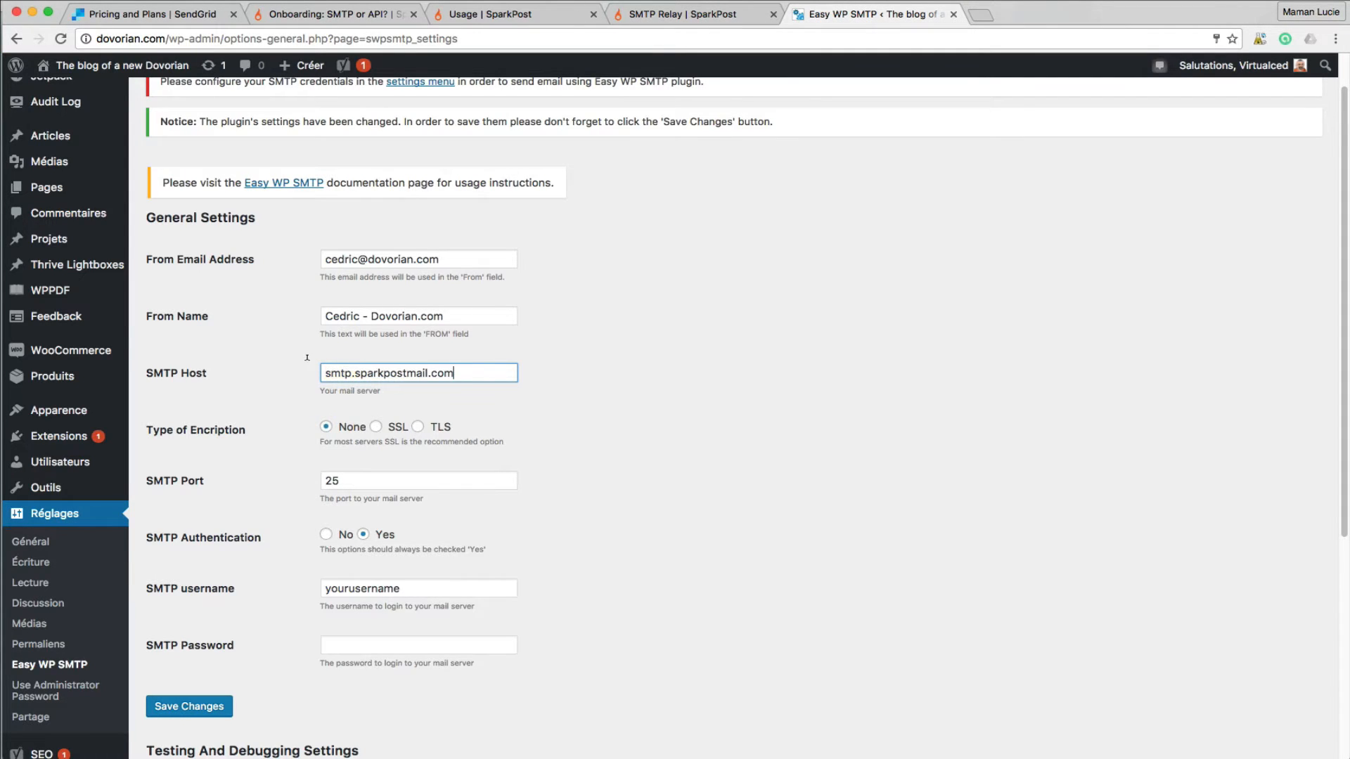
- Set the Easy WP SMTP encryption type to TLS, matching SparkPost's STARTTLS setting
{"action": "left_click", "coordinate": [682, 20]}
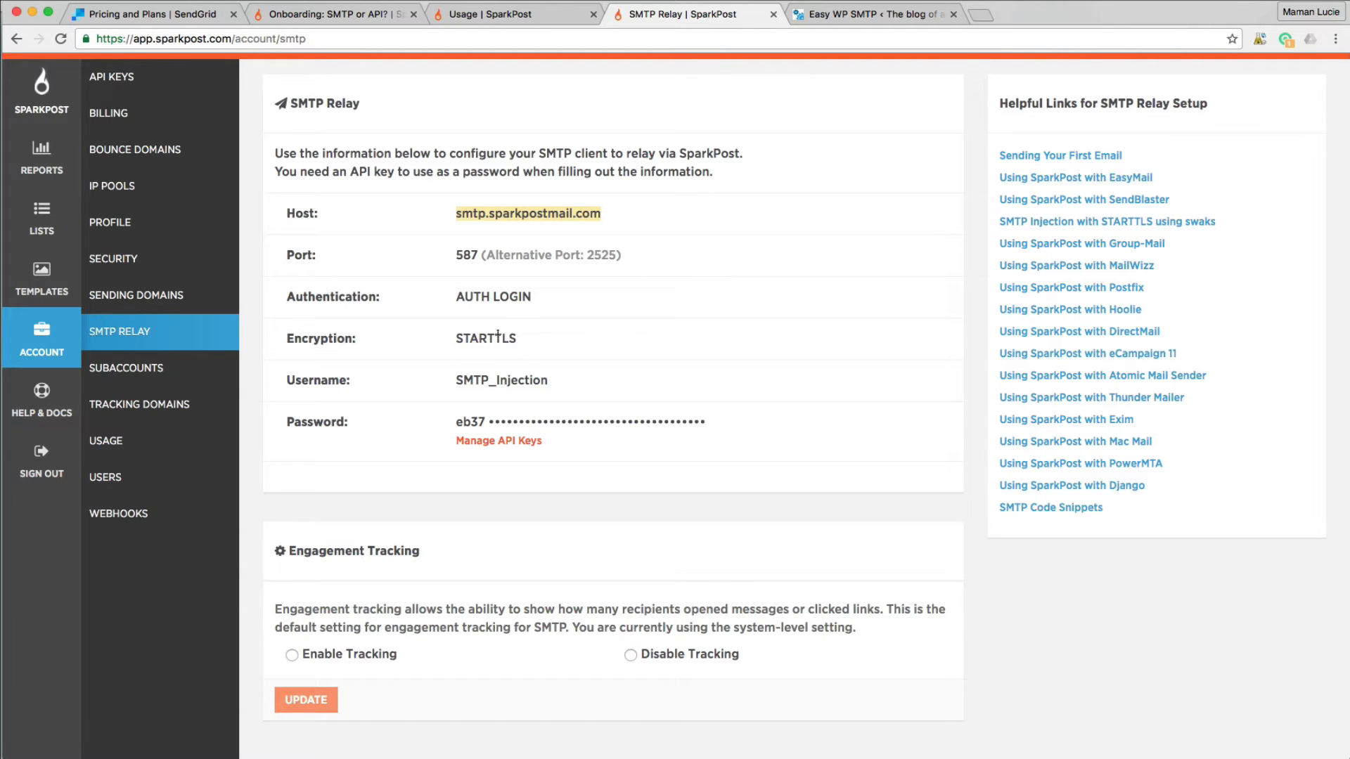
{"action": "left_click_drag", "start_coordinate": [495, 338], "coordinate": [517, 338]}
{"action": "left_click", "coordinate": [844, 15]}
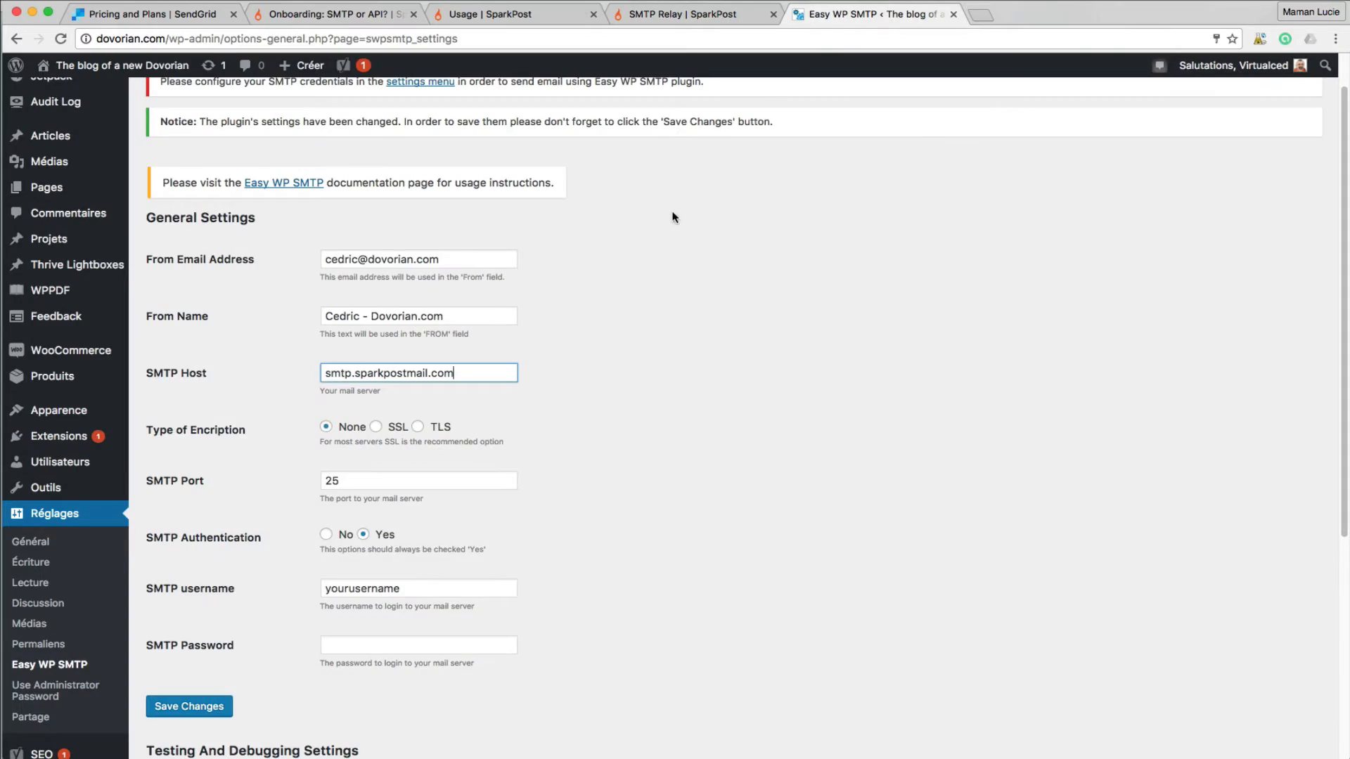
{"action": "left_click", "coordinate": [418, 427]}
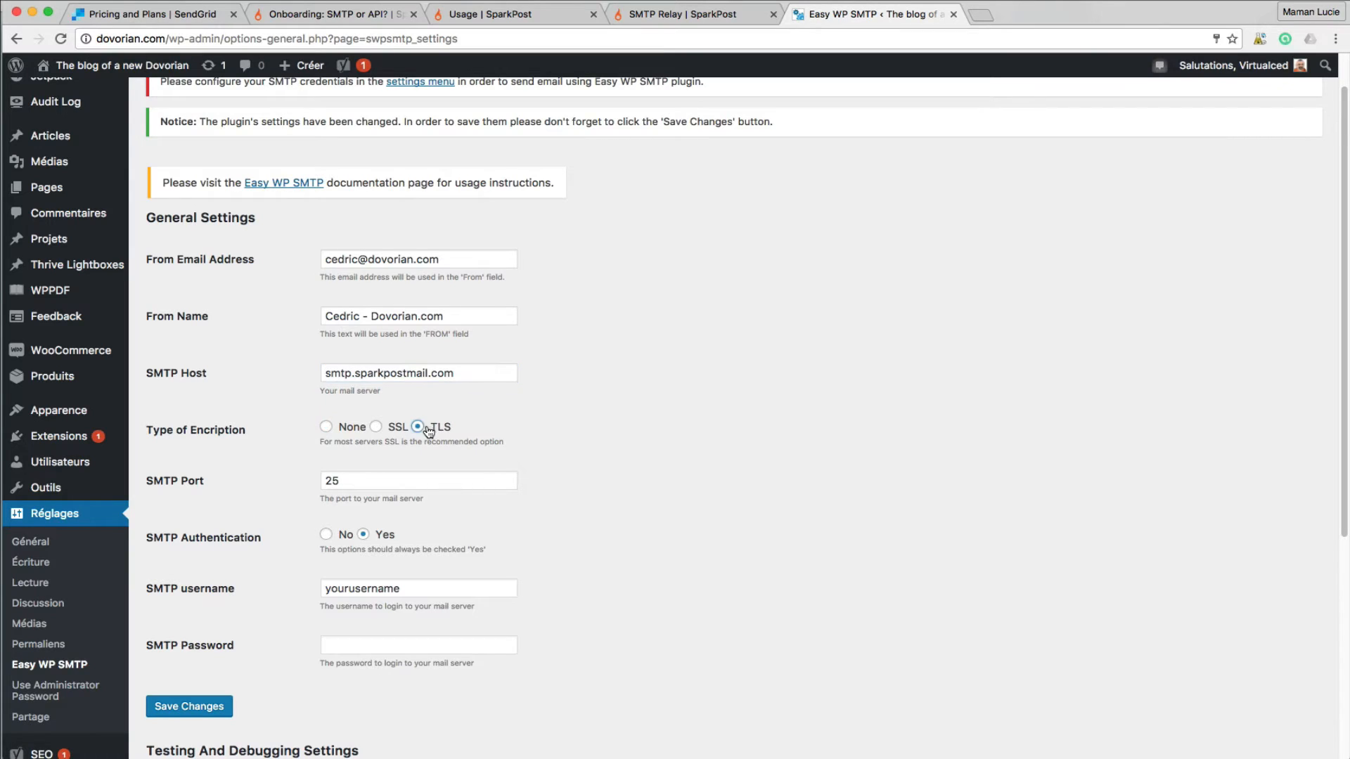
- Copy SparkPost's port 587 into the SMTP Port field, replacing 25
{"action": "left_click", "coordinate": [715, 15]}
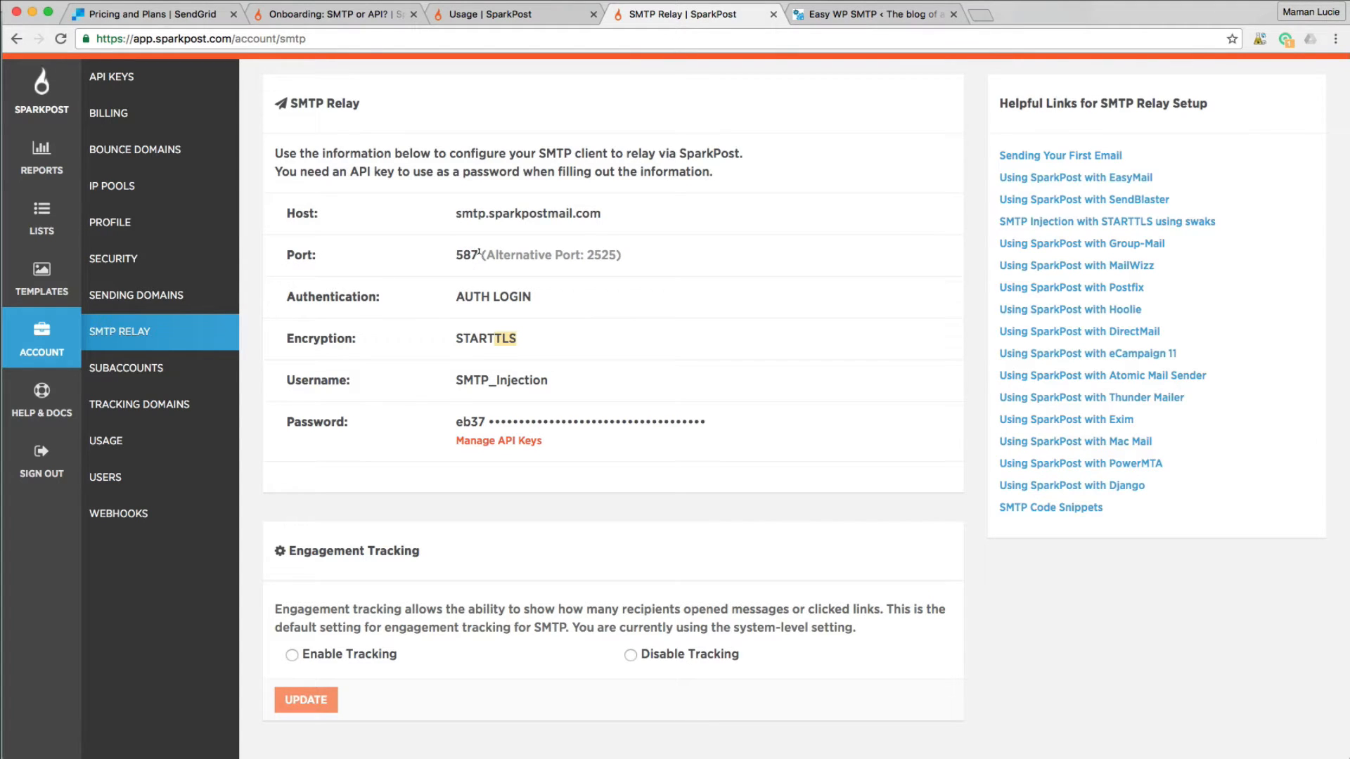
{"action": "left_click_drag", "start_coordinate": [479, 254], "coordinate": [452, 255]}
{"action": "left_click_drag", "start_coordinate": [588, 254], "coordinate": [617, 253]}
{"action": "left_click_drag", "start_coordinate": [479, 255], "coordinate": [458, 254]}
{"action": "left_click_drag", "start_coordinate": [588, 255], "coordinate": [620, 254]}
{"action": "double_click", "coordinate": [475, 253]}
{"action": "key", "text": "ctrl+c"}
{"action": "left_click", "coordinate": [872, 14]}
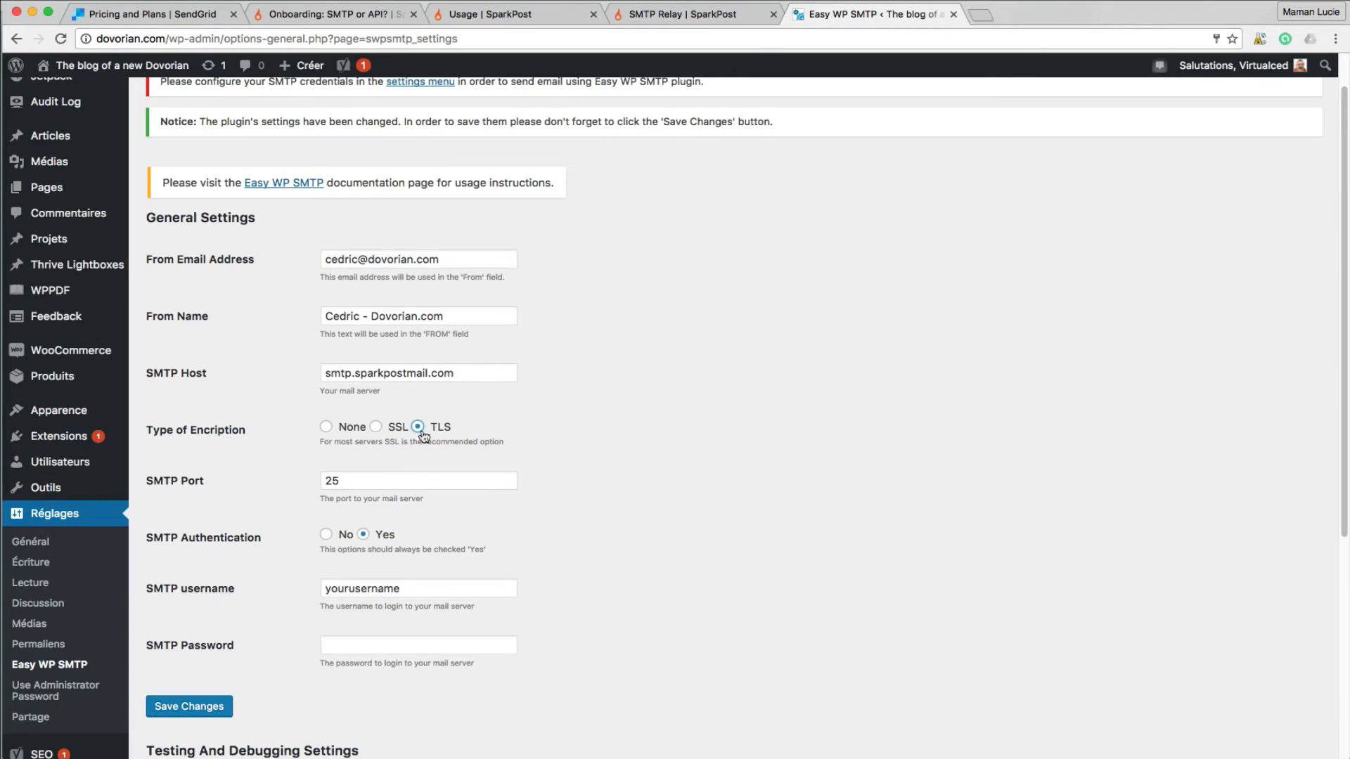
{"action": "key", "text": "Tab"}
{"action": "key", "text": "ctrl+v"}
- Copy the username SMTP_Injection from SparkPost into the SMTP username field
{"action": "left_click", "coordinate": [682, 14]}
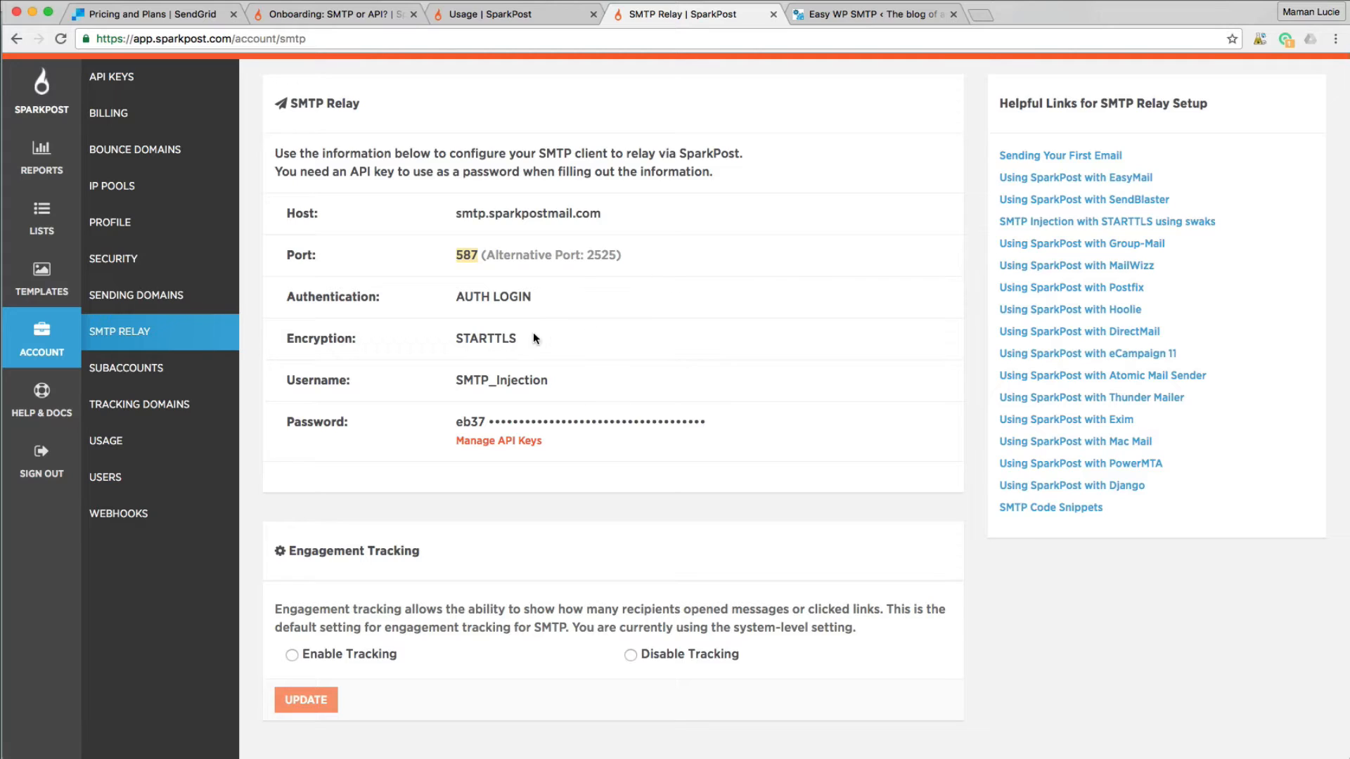
{"action": "left_click_drag", "start_coordinate": [455, 379], "coordinate": [548, 376]}
{"action": "key", "text": "cmd+c"}
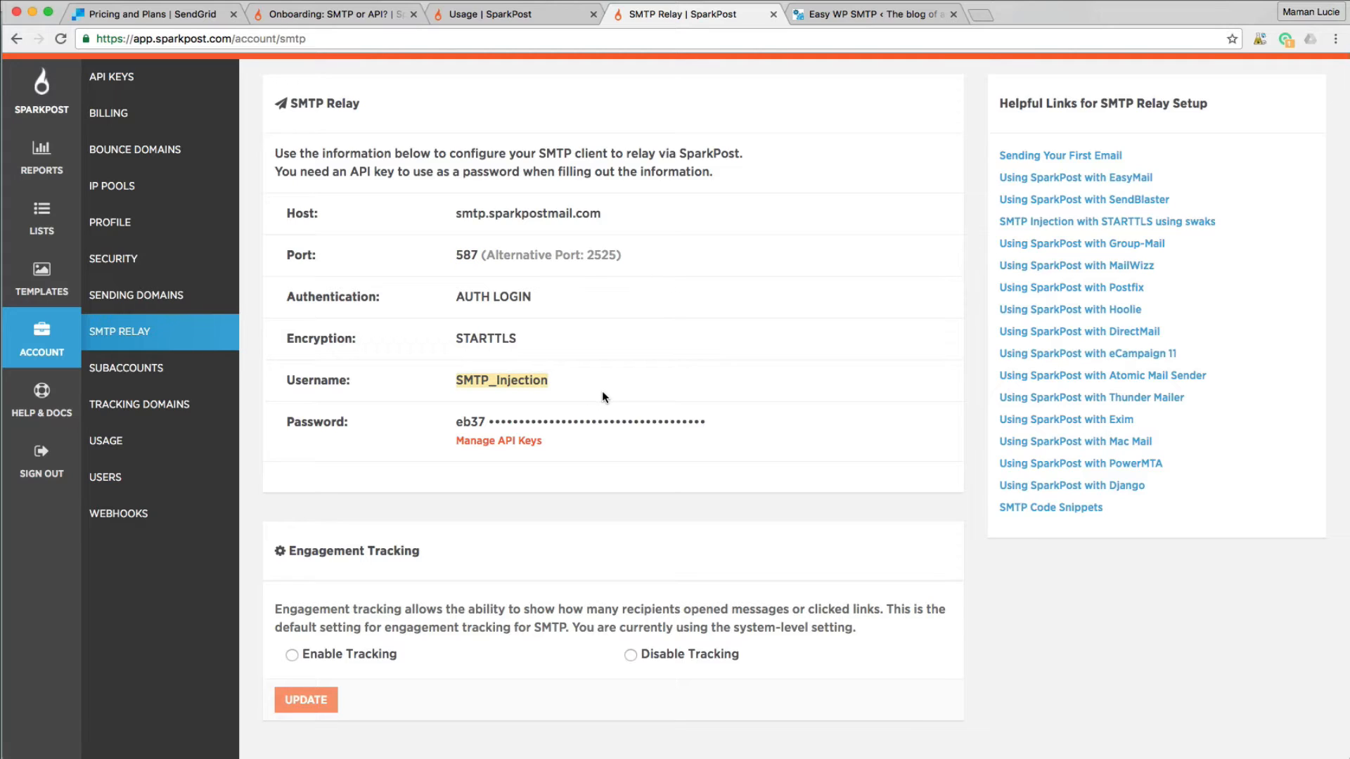
{"action": "left_click", "coordinate": [843, 14]}
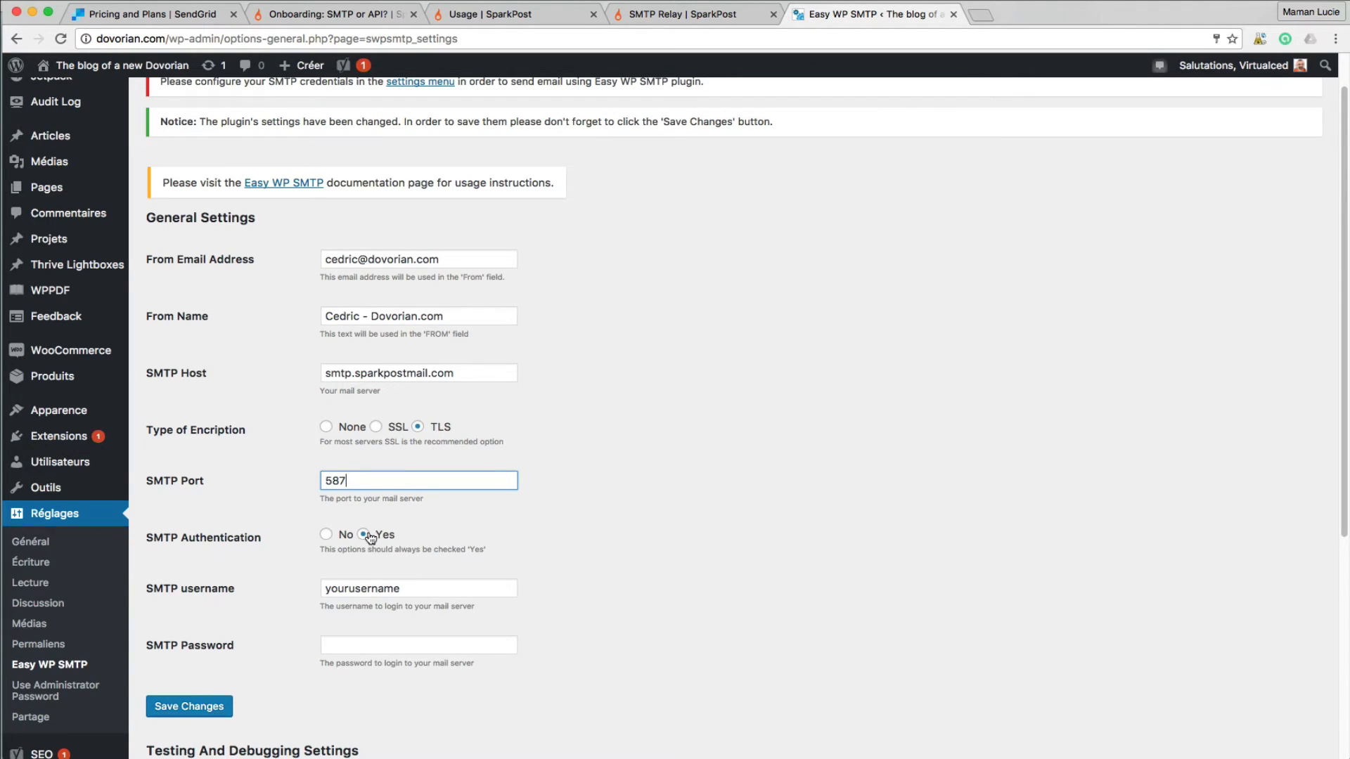
{"action": "left_click_drag", "start_coordinate": [401, 590], "coordinate": [316, 576]}
{"action": "key", "text": "cmd+v"}
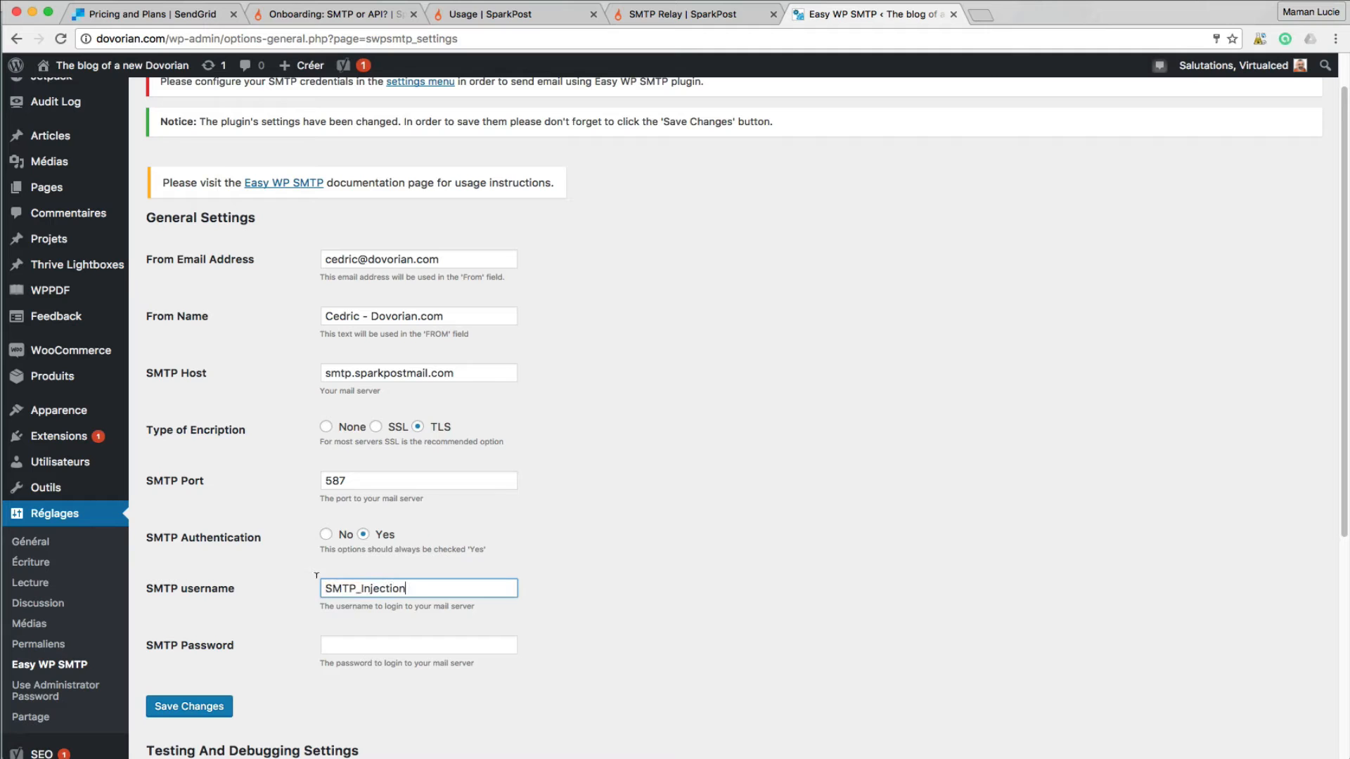
{"action": "left_click", "coordinate": [735, 16]}
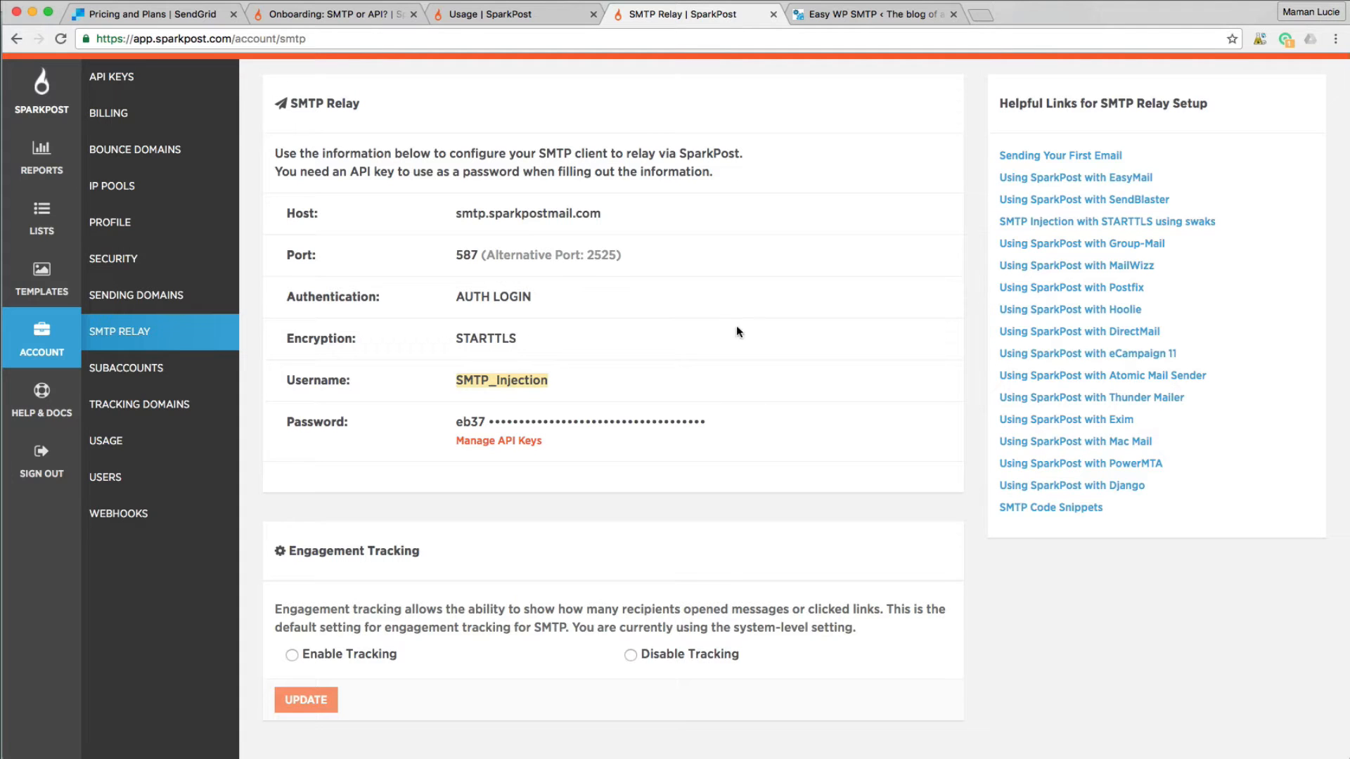
- Create a new API key named 'Mails envoi Dovorian.com' with Send via SMTP permission
{"action": "left_click", "coordinate": [510, 442]}
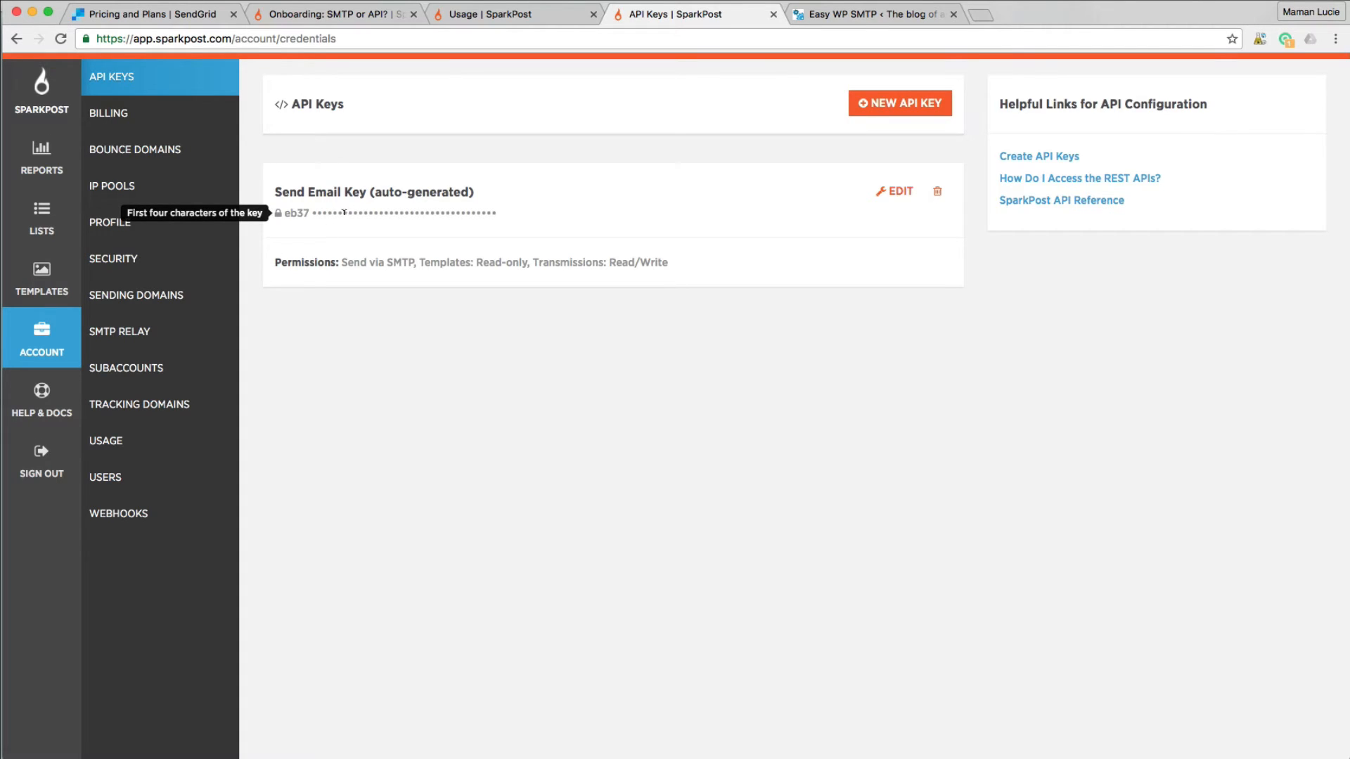
{"action": "left_click", "coordinate": [926, 106]}
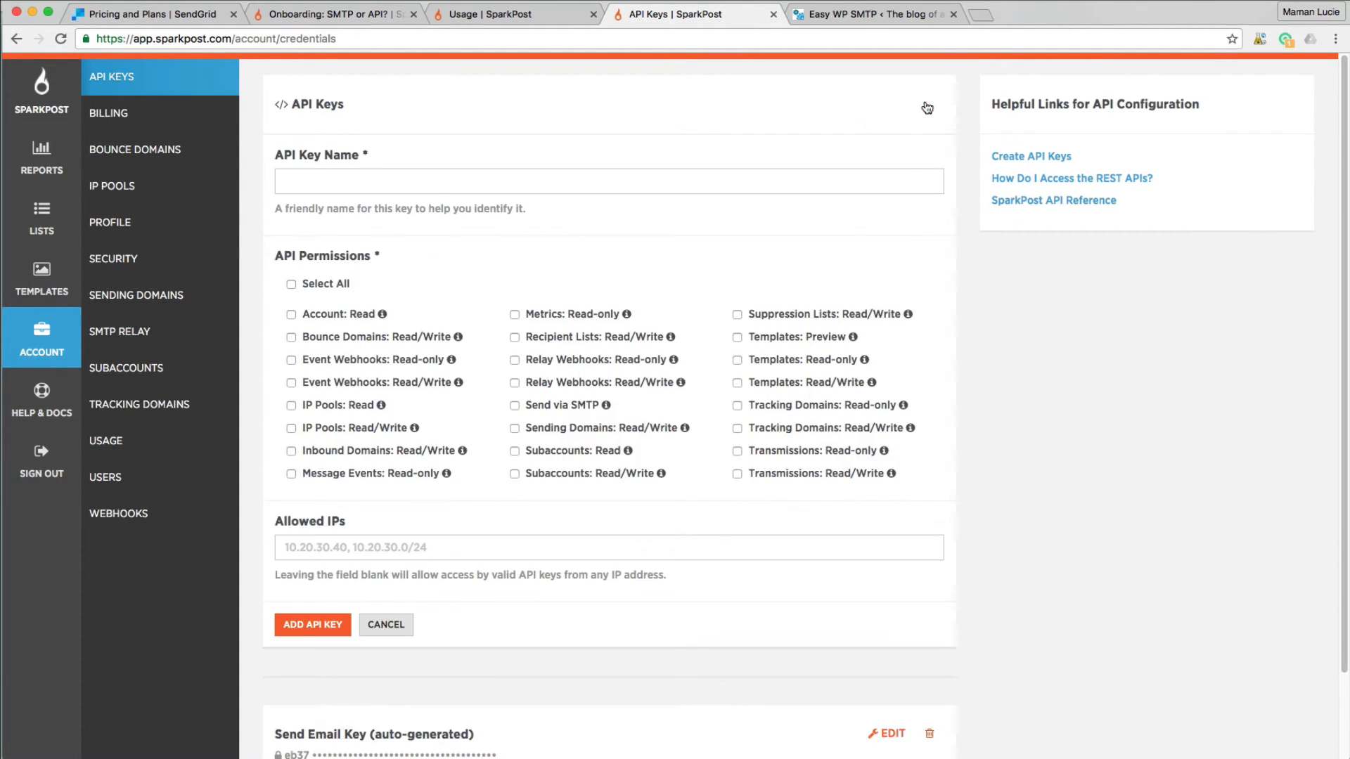
{"action": "left_click", "coordinate": [520, 179]}
{"action": "type", "text": "M"}
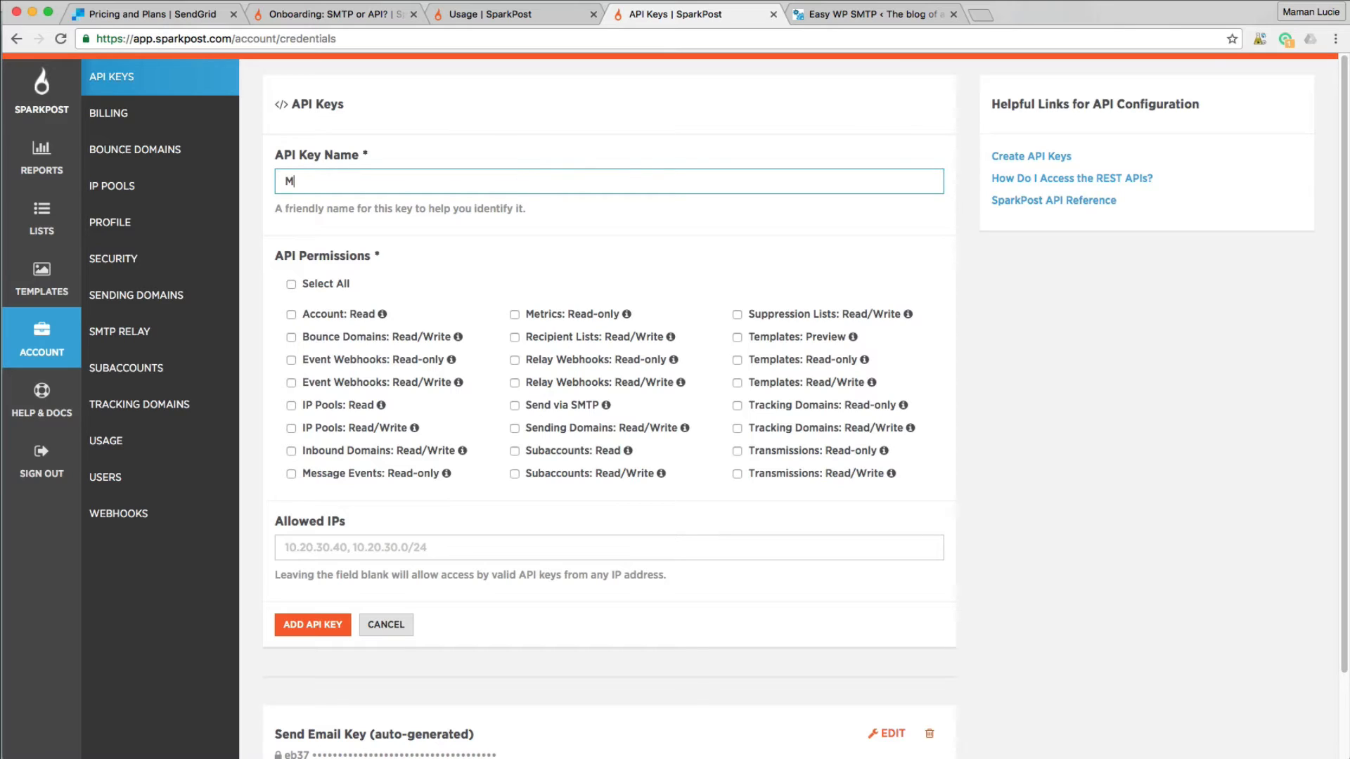
{"action": "type", "text": "ails envoi Dovorian.com"}
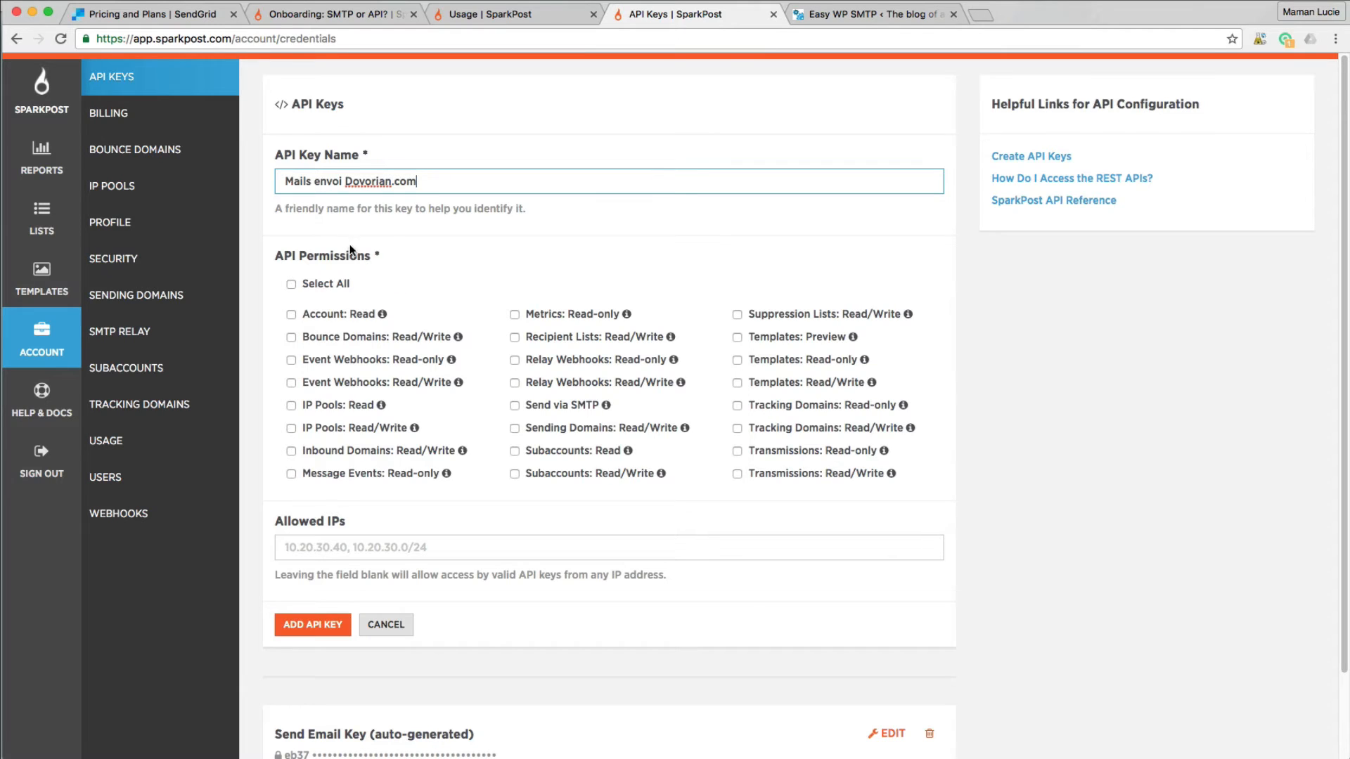
{"action": "left_click", "coordinate": [515, 405]}
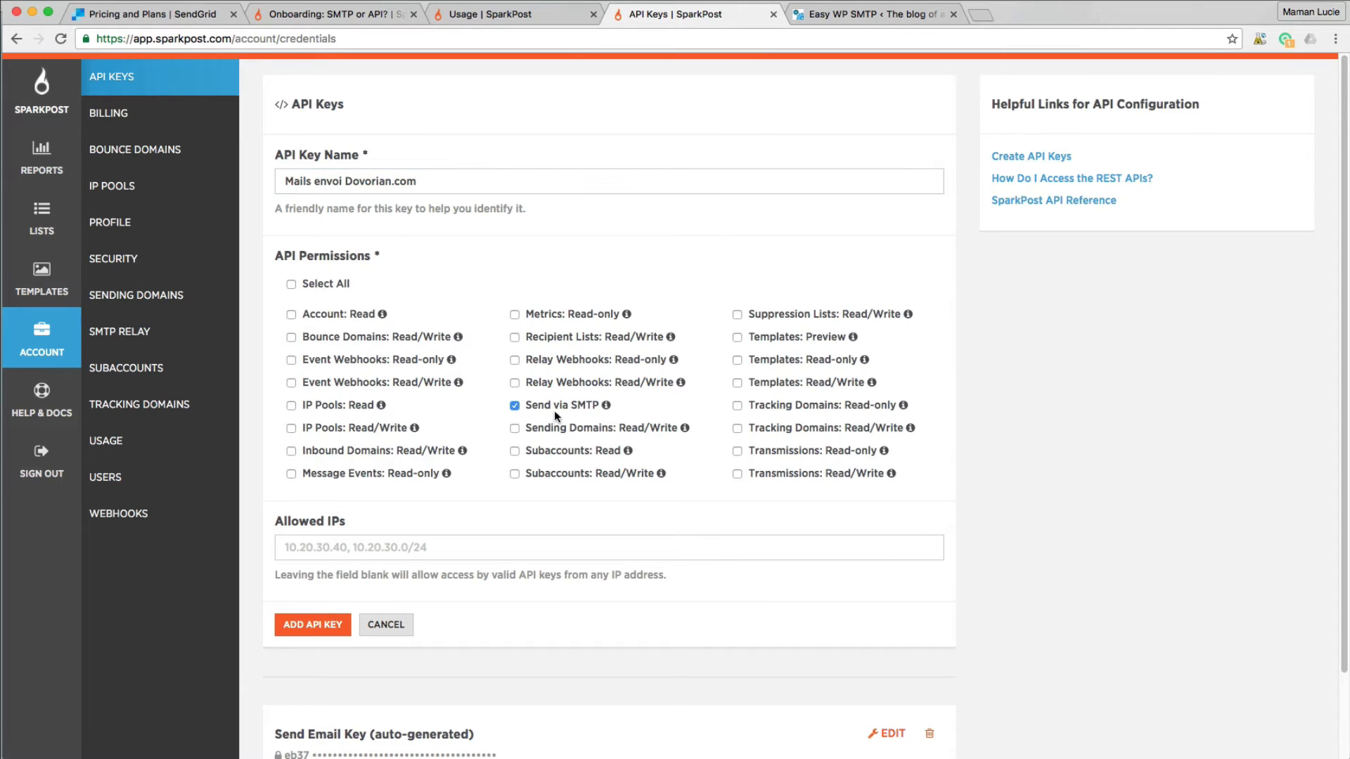
{"action": "mouse_move", "coordinate": [605, 411]}
{"action": "scroll", "coordinate": [444, 501], "scroll_direction": "down", "scroll_amount": 1}
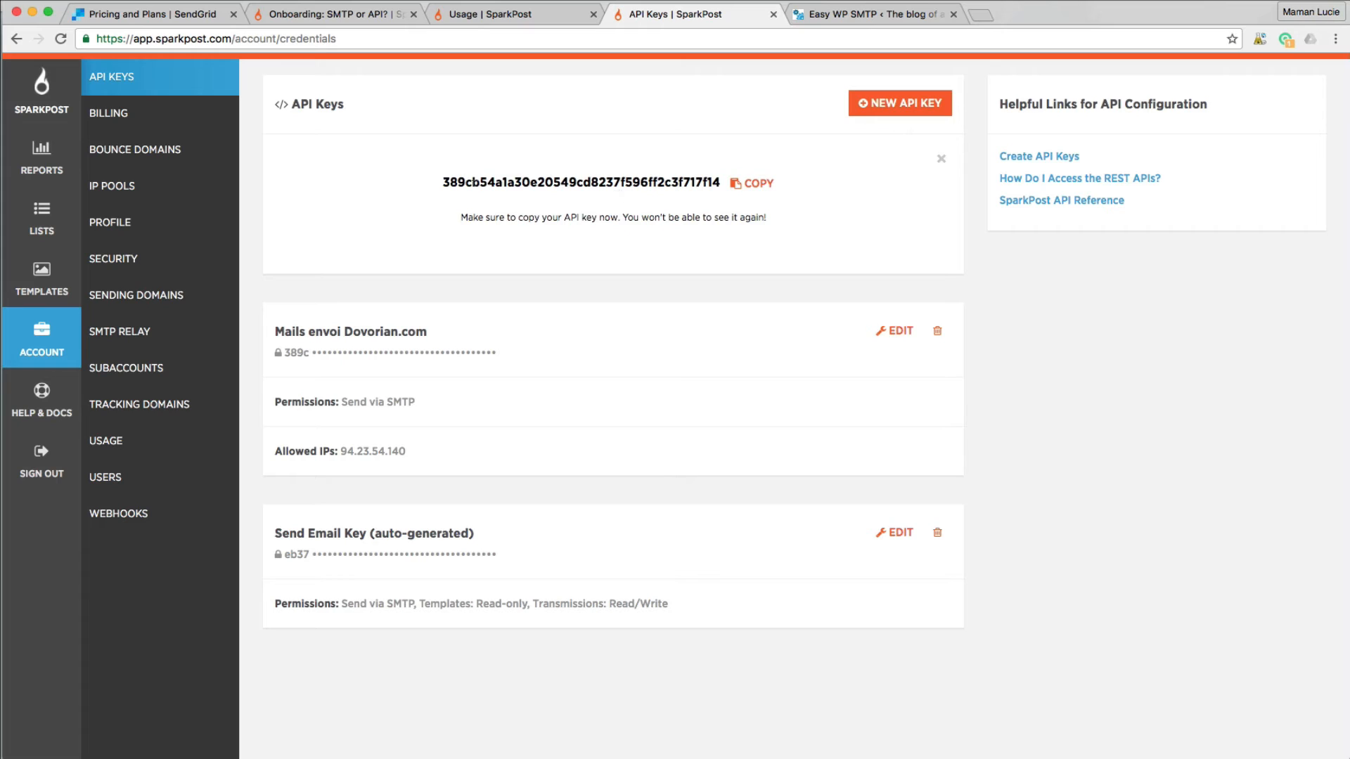
- Copy the generated API key and bring it to the Easy WP SMTP password field
{"action": "left_click_drag", "start_coordinate": [446, 179], "coordinate": [748, 187]}
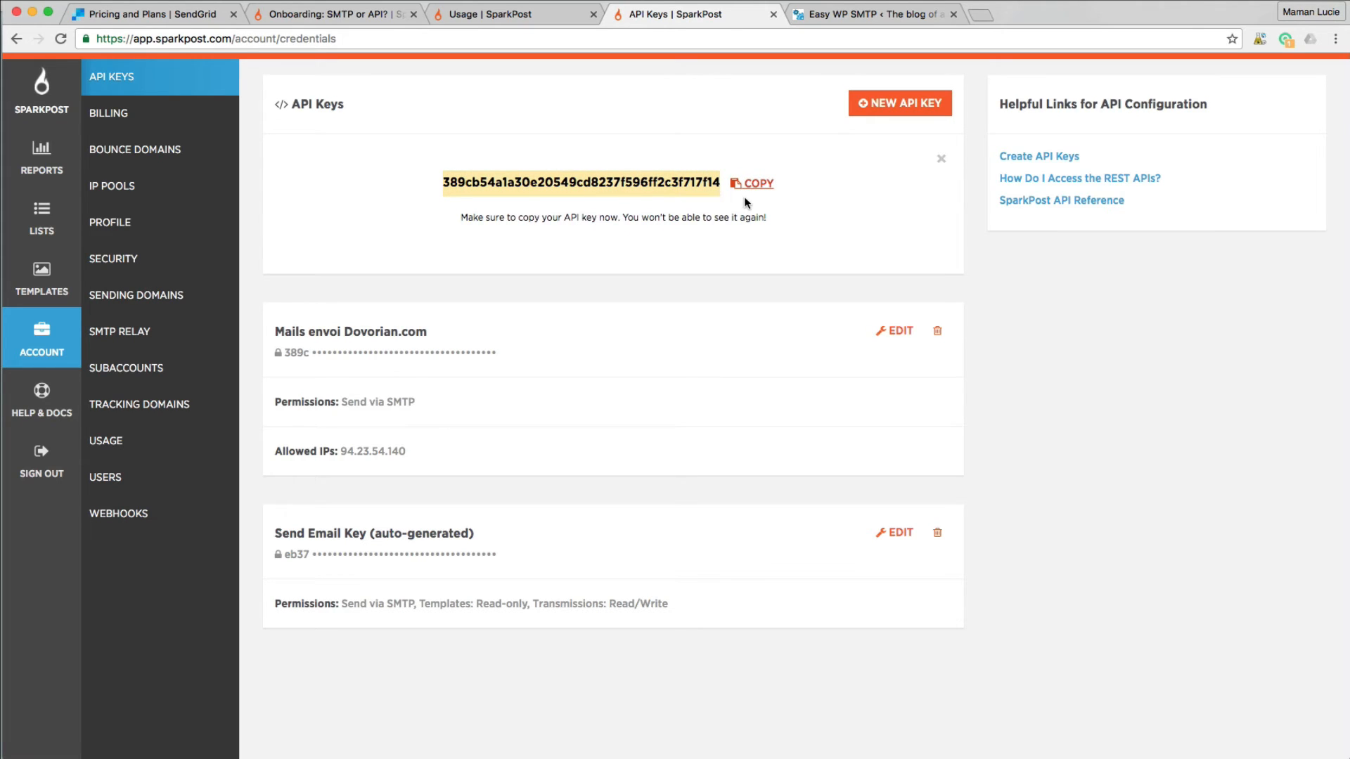
{"action": "right_click", "coordinate": [552, 182]}
{"action": "left_click", "coordinate": [595, 209]}
{"action": "left_click", "coordinate": [895, 14]}
{"action": "left_click", "coordinate": [365, 646]}
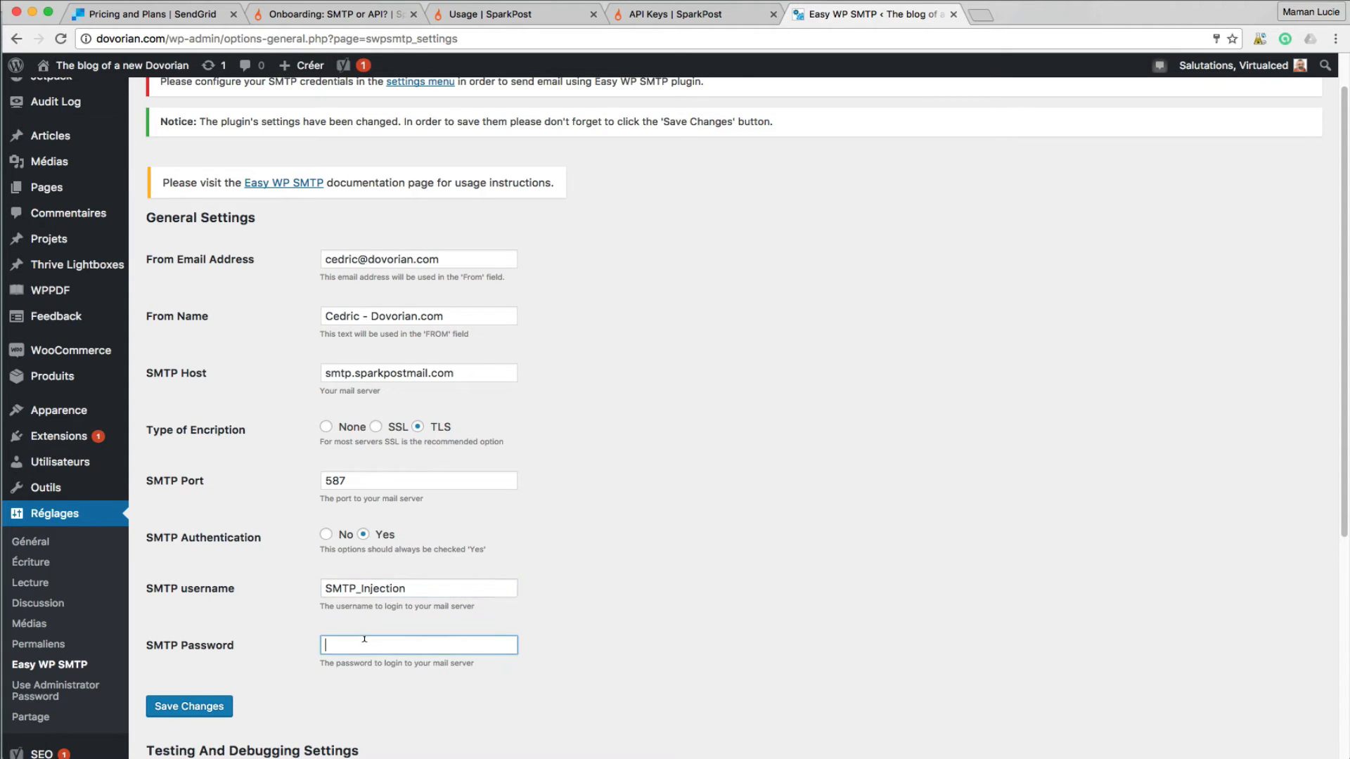
- Paste the API key as the SMTP password and save the settings
{"action": "right_click", "coordinate": [364, 644]}
{"action": "left_click", "coordinate": [398, 715]}
{"action": "left_click", "coordinate": [221, 705]}
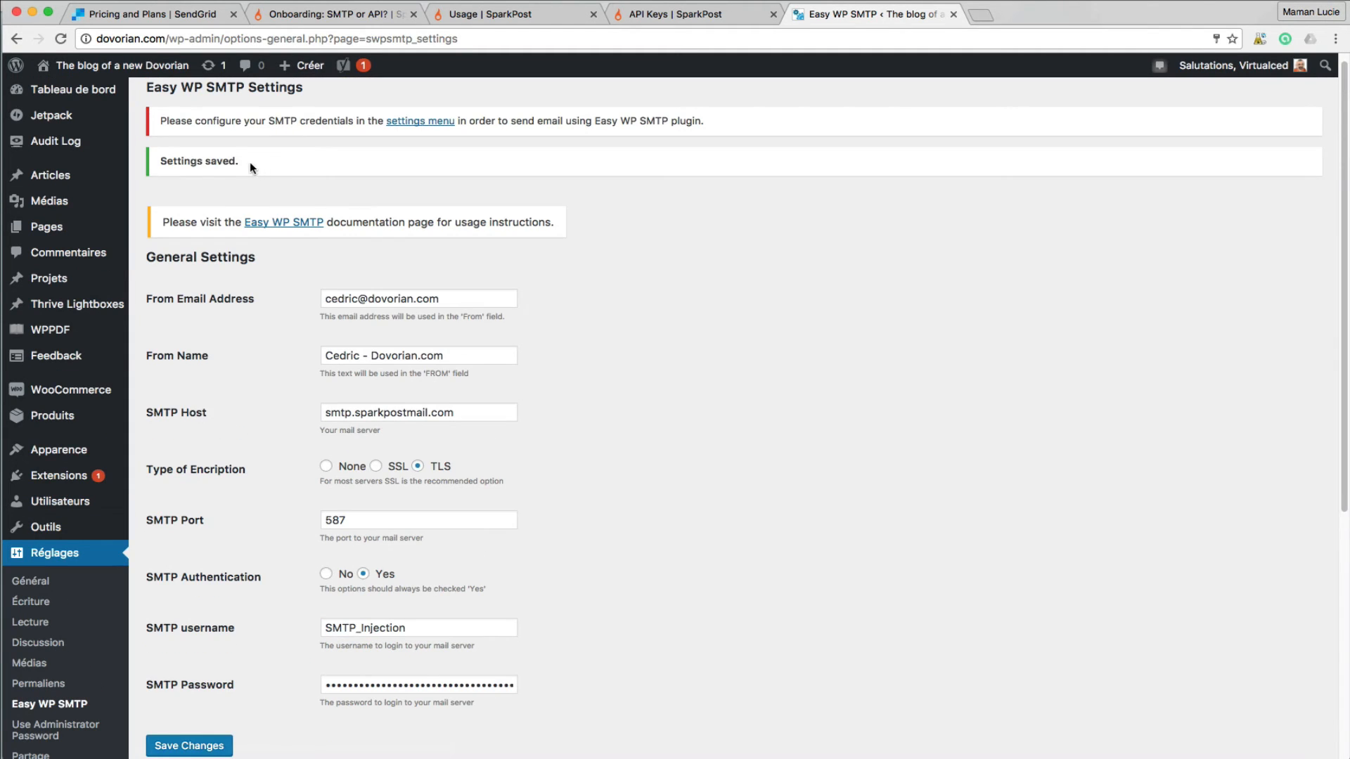
{"action": "scroll", "coordinate": [724, 327], "scroll_direction": "down", "scroll_amount": 5}
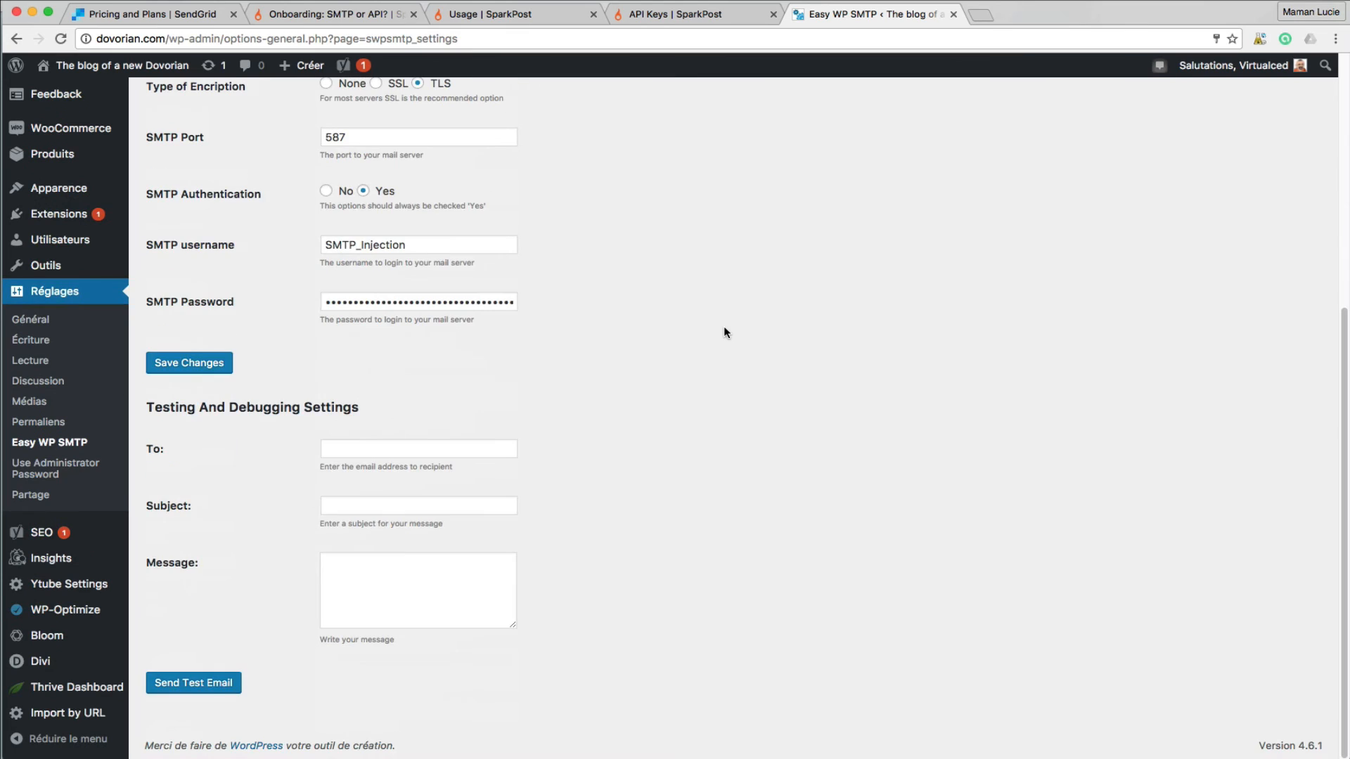
- Send a test email to the Gmail address with subject 'Salut à toi' and message 'Bonjour mon ami'
{"action": "left_click", "coordinate": [433, 445]}
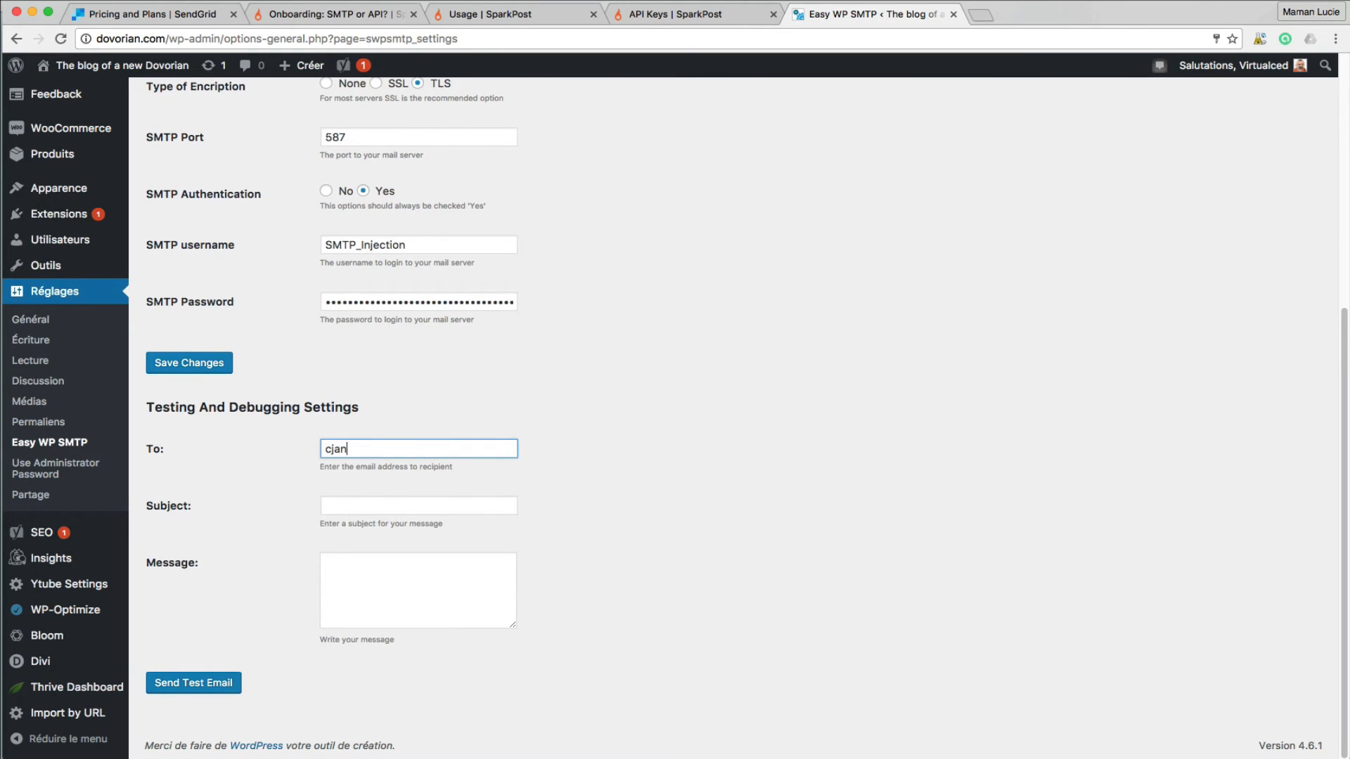
{"action": "key", "text": "Tab"}
{"action": "type", "text": "Salut"}
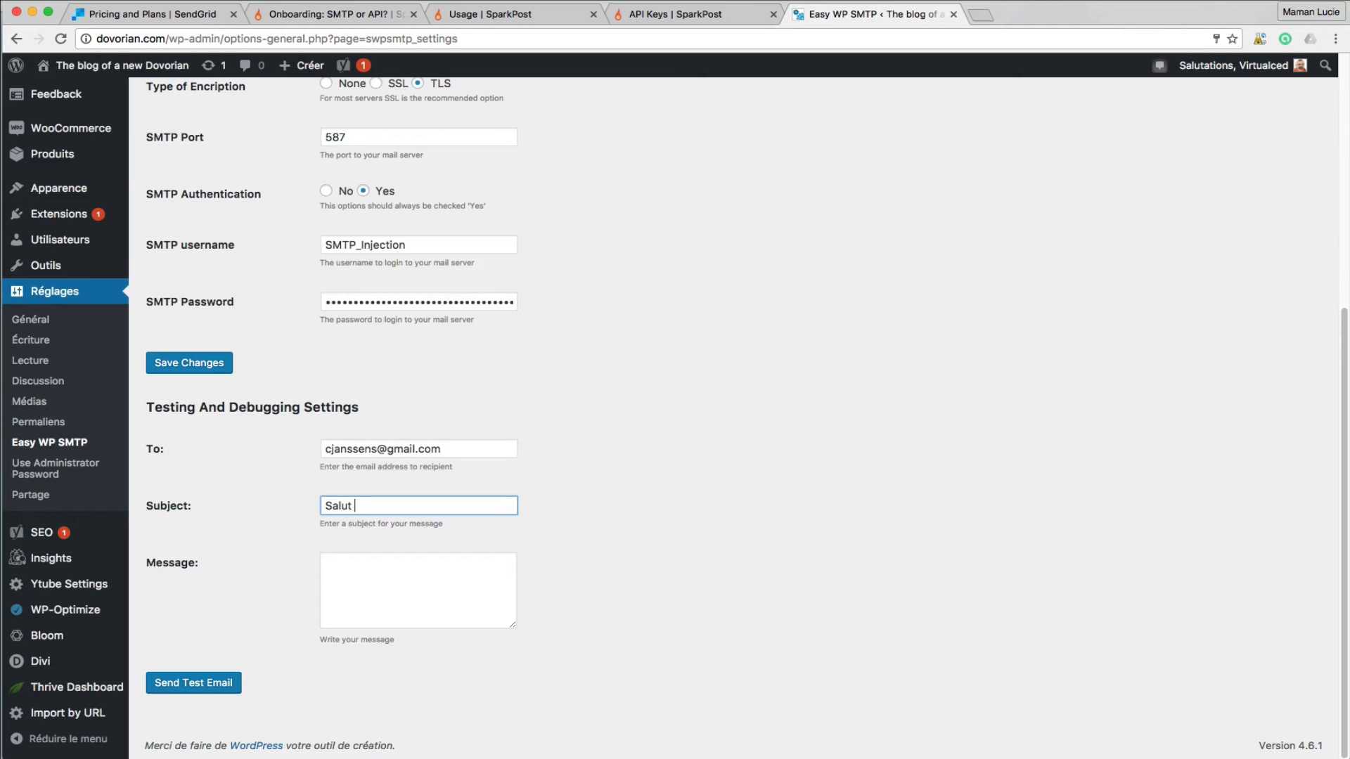
{"action": "type", "text": " à toi"}
{"action": "key", "text": "Tab"}
{"action": "type", "text": "Bo"}
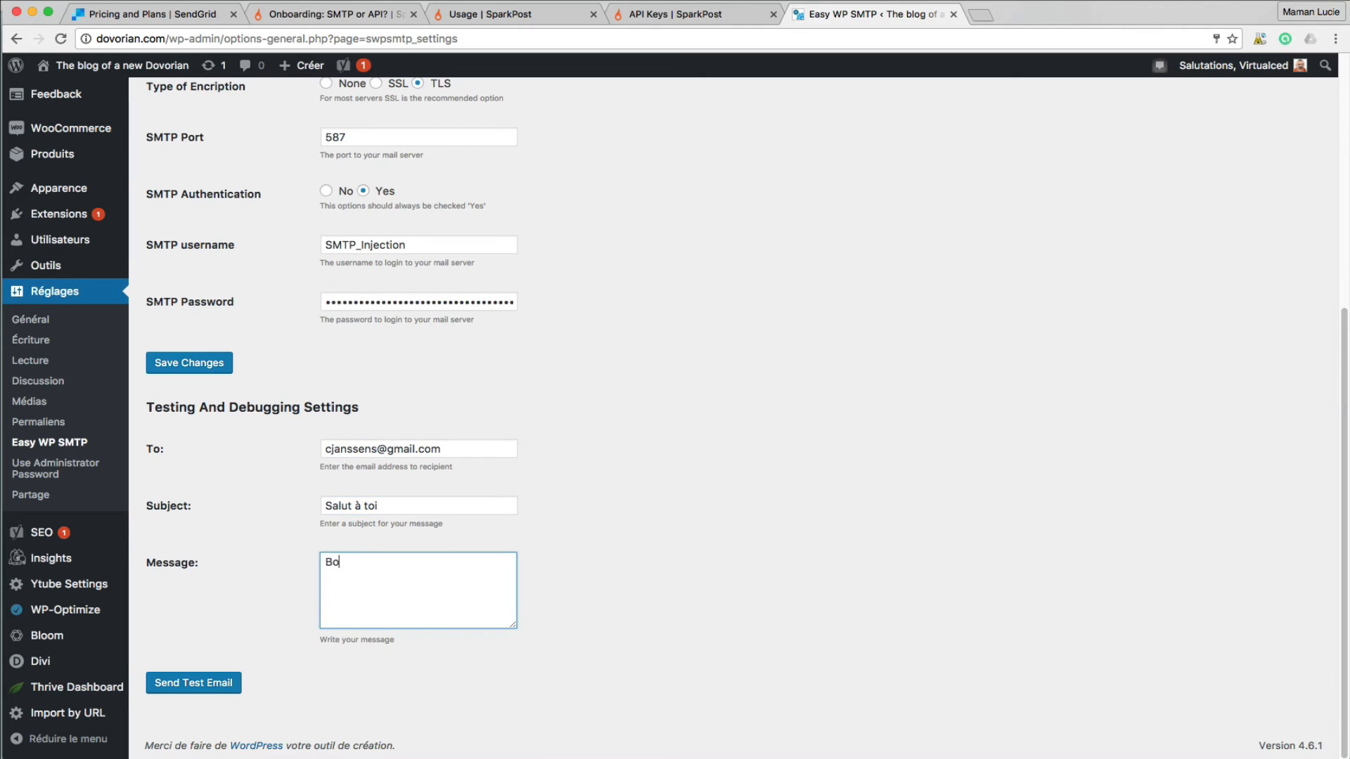
{"action": "type", "text": "njour mon ami"}
{"action": "left_click", "coordinate": [216, 682]}
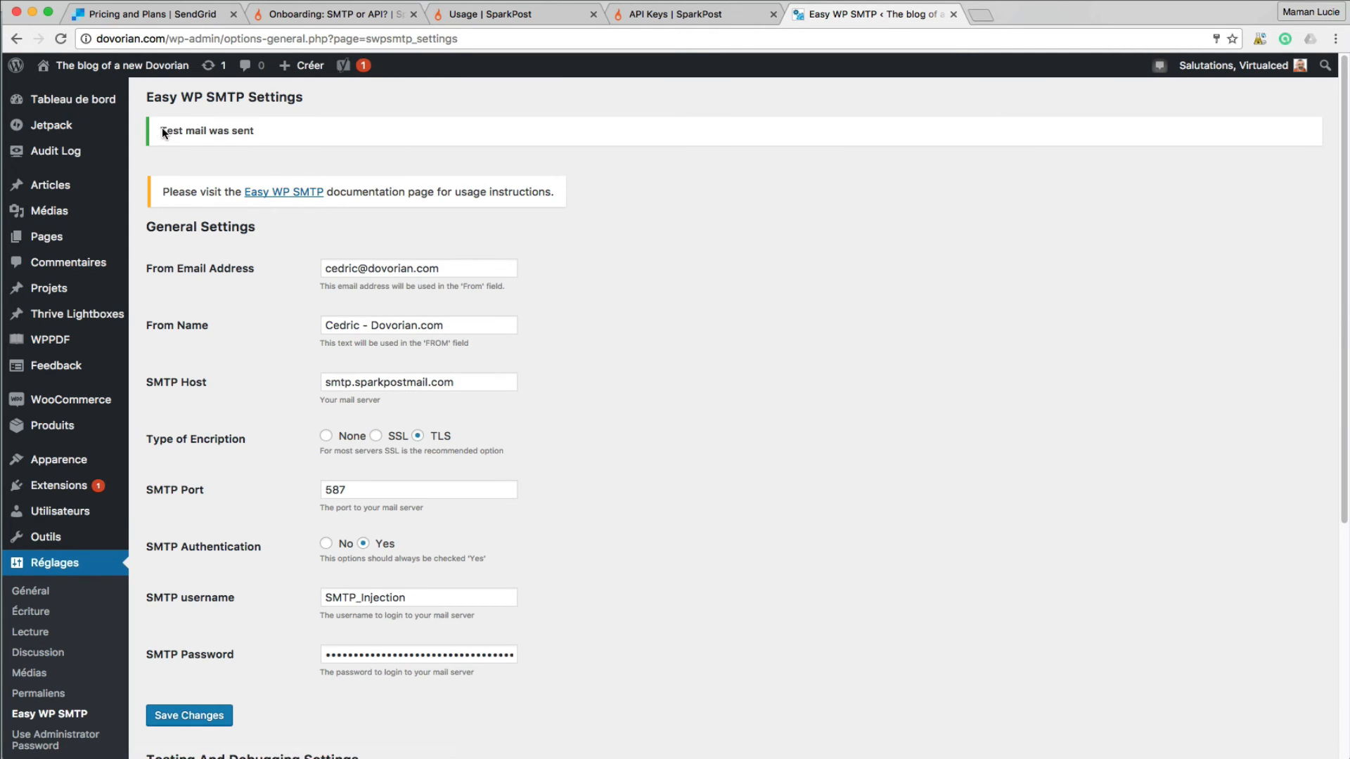
{"action": "left_click_drag", "start_coordinate": [161, 130], "coordinate": [275, 131]}
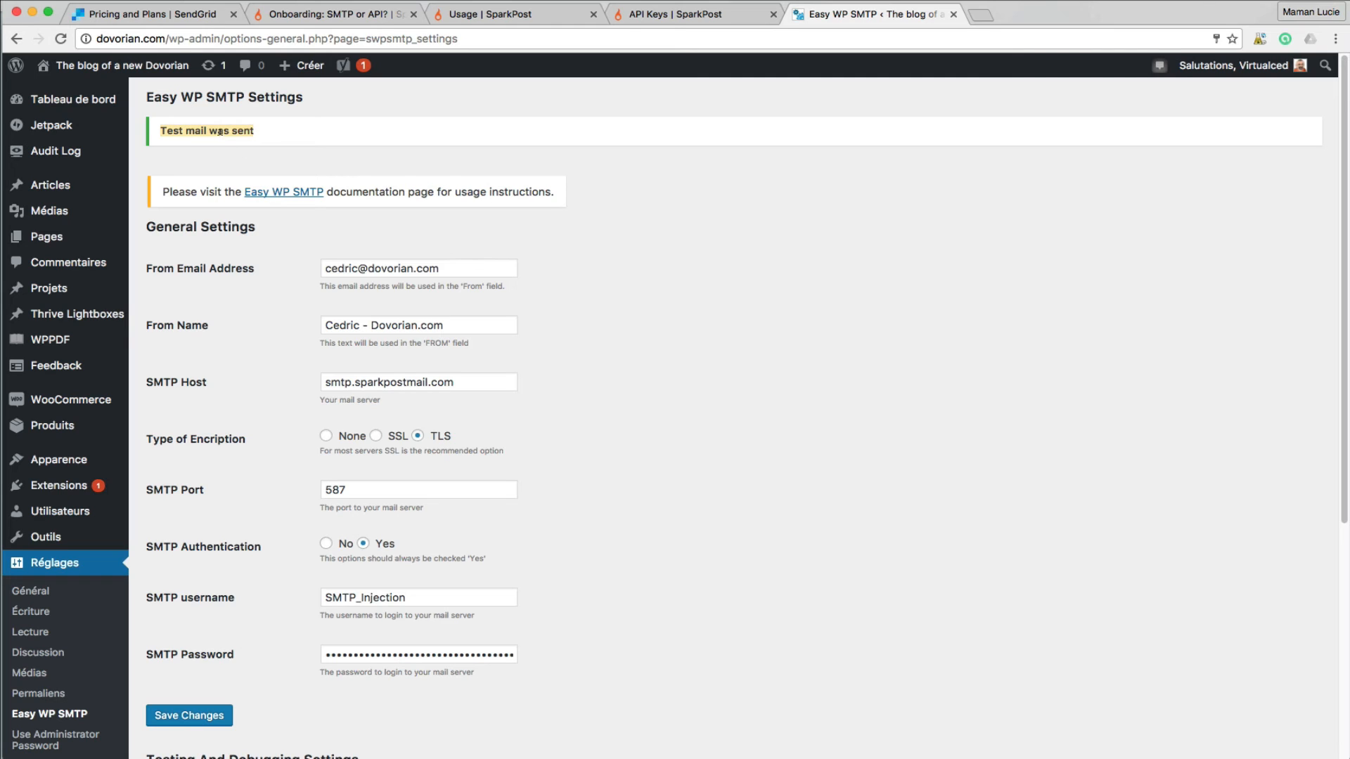
{"action": "mouse_move", "coordinate": [362, 758]}
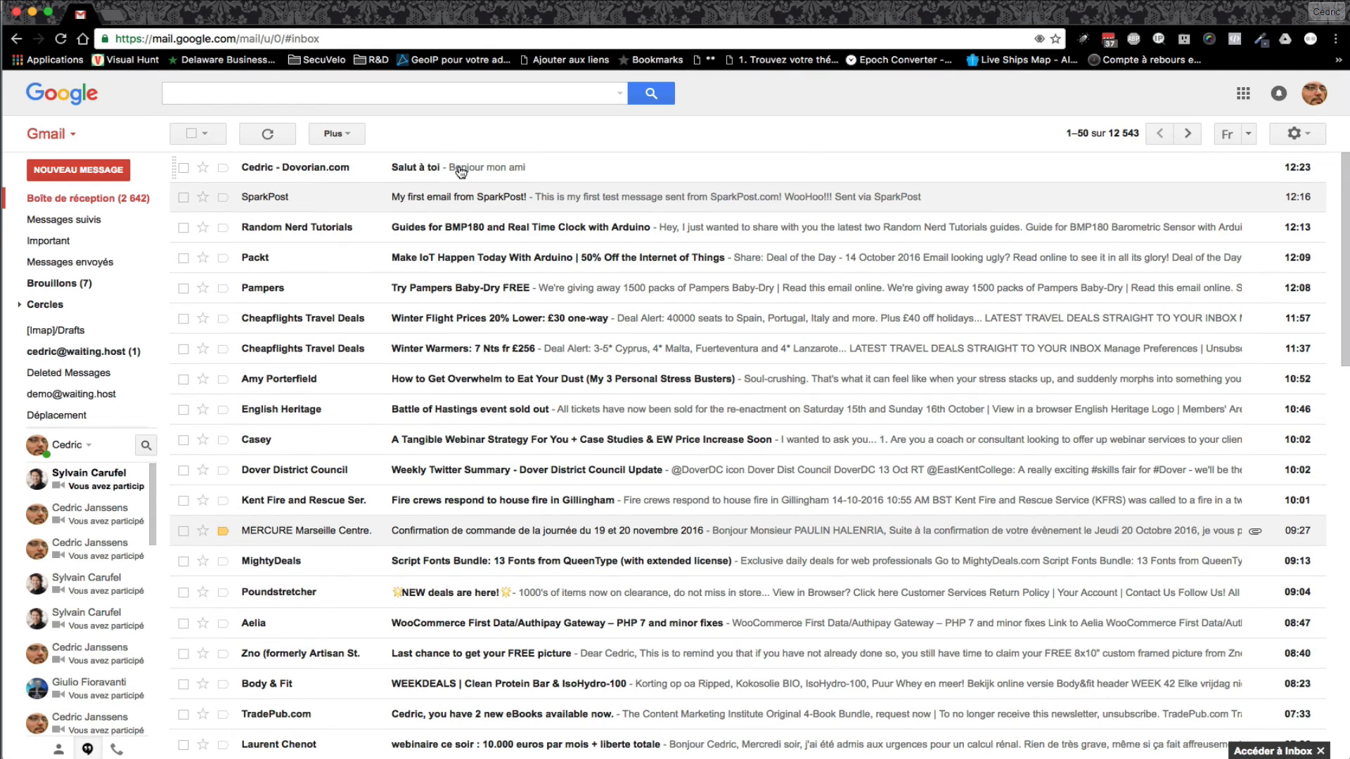
- Open the 'Salut à toi' message in the Gmail inbox
{"action": "left_click", "coordinate": [460, 172]}
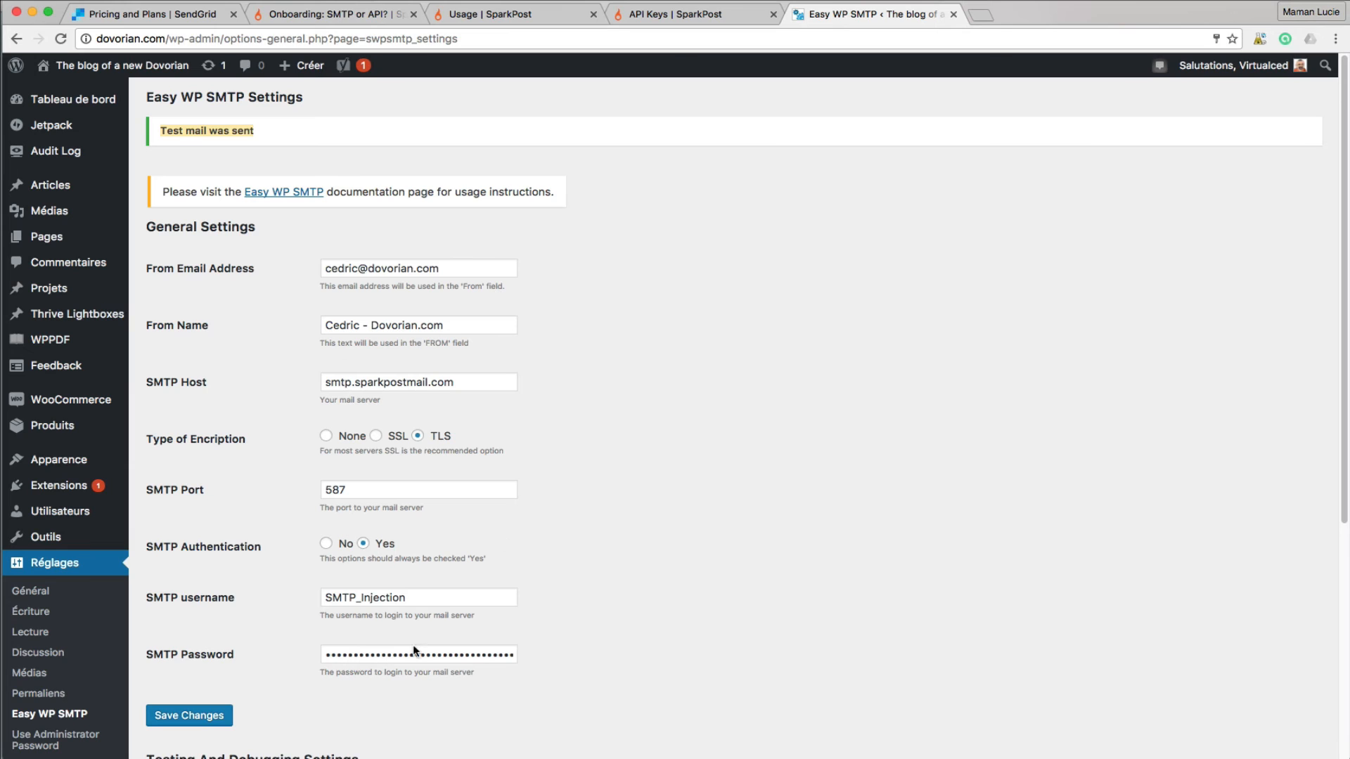
- Switch from WordPress back to SparkPost's API Keys page showing the SMTP-enabled key
{"action": "left_click", "coordinate": [548, 13]}
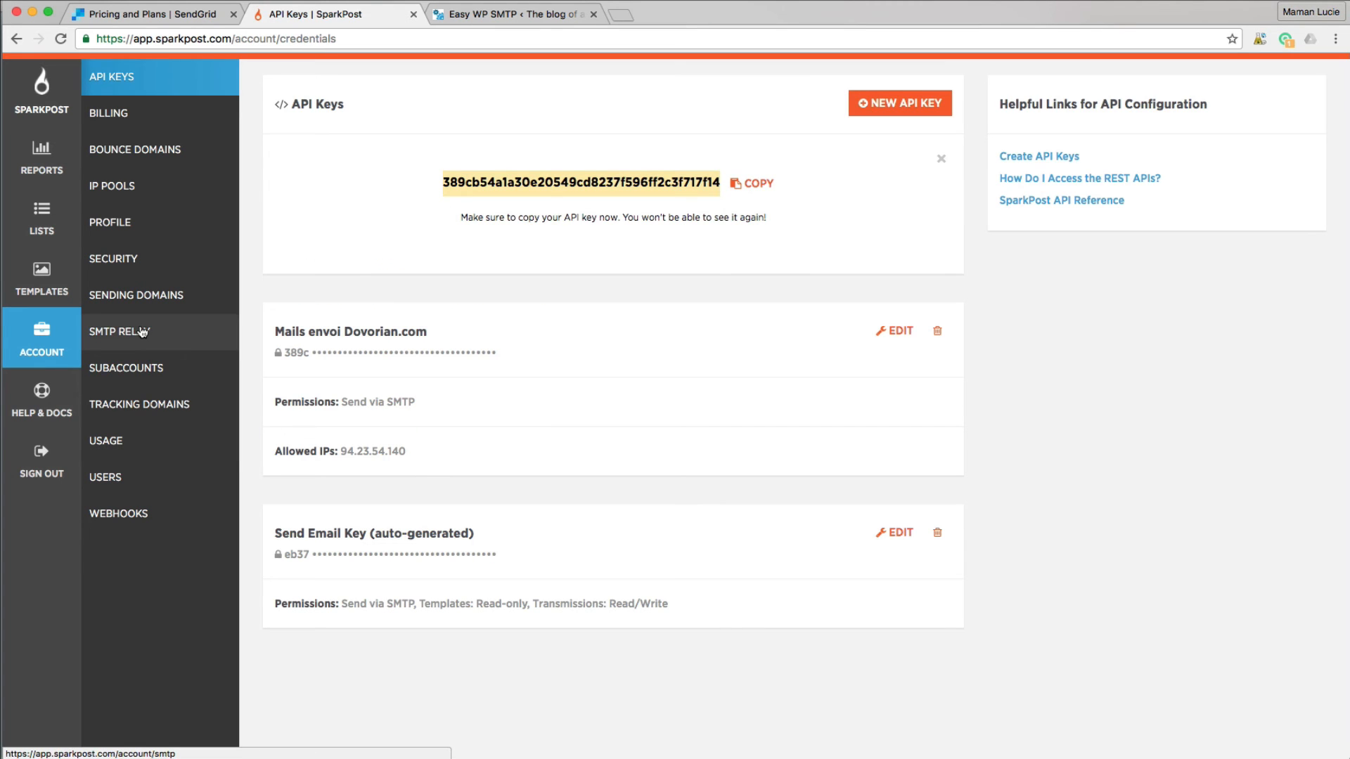